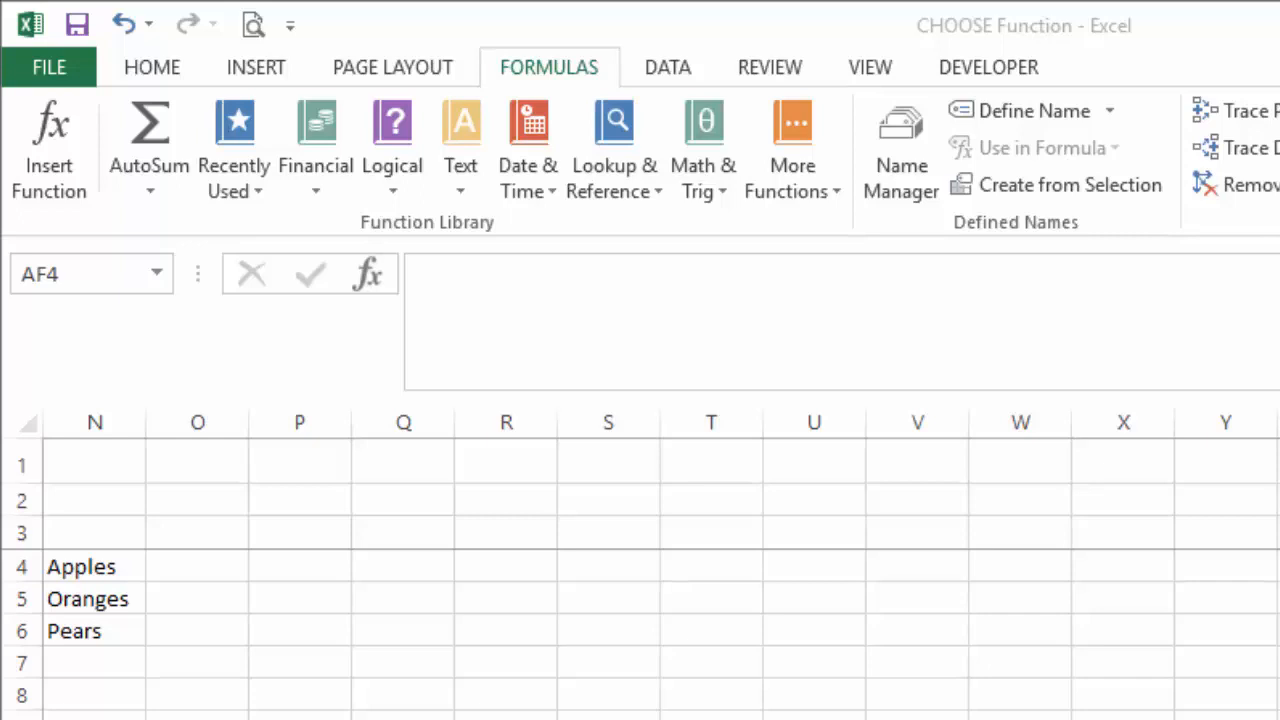
- Begin a CHOOSE formula in cell O4, beside Apples, with its opening parenthesis and leading equals sign
{"action": "left_click", "coordinate": [298, 551]}
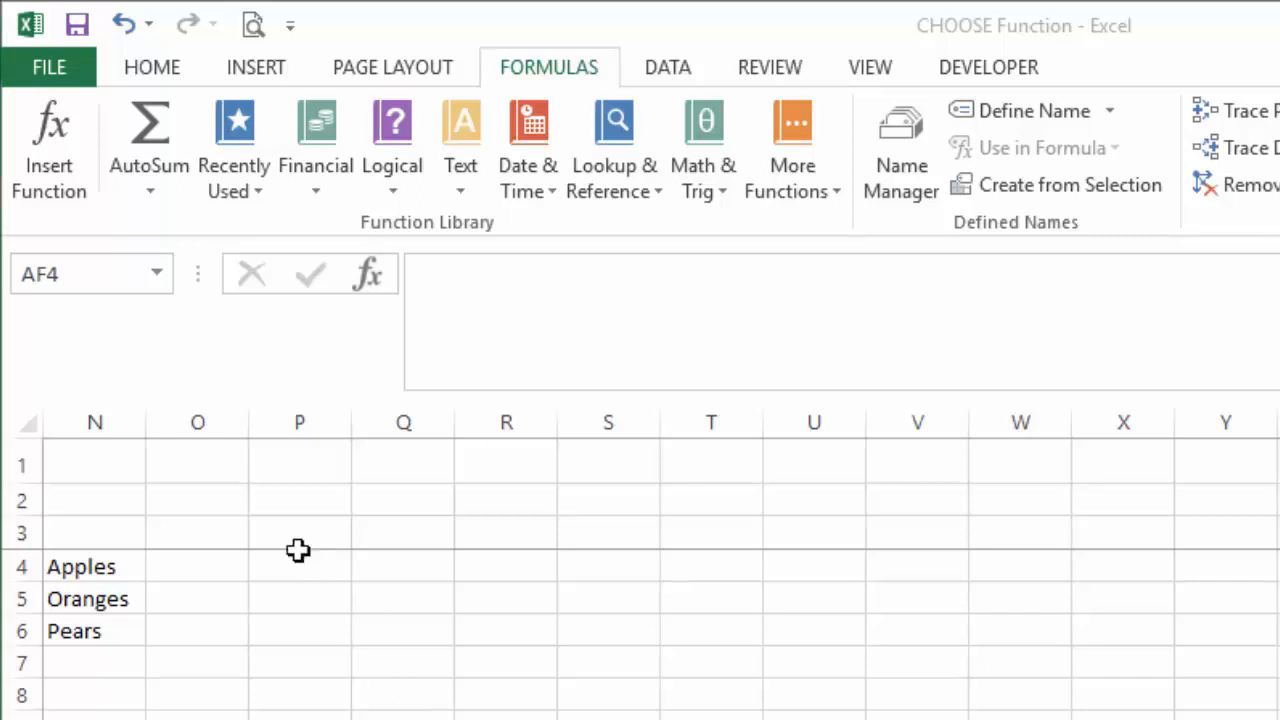
{"action": "left_click", "coordinate": [269, 566]}
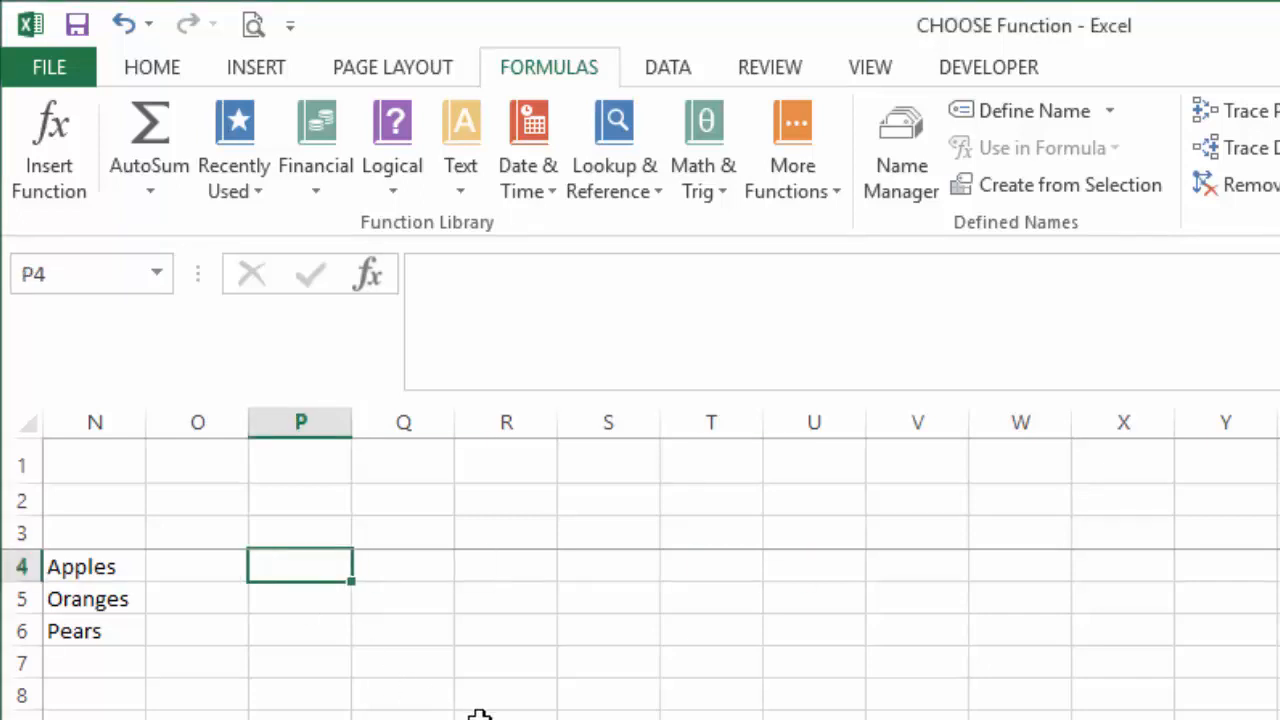
{"action": "key", "text": "Left"}
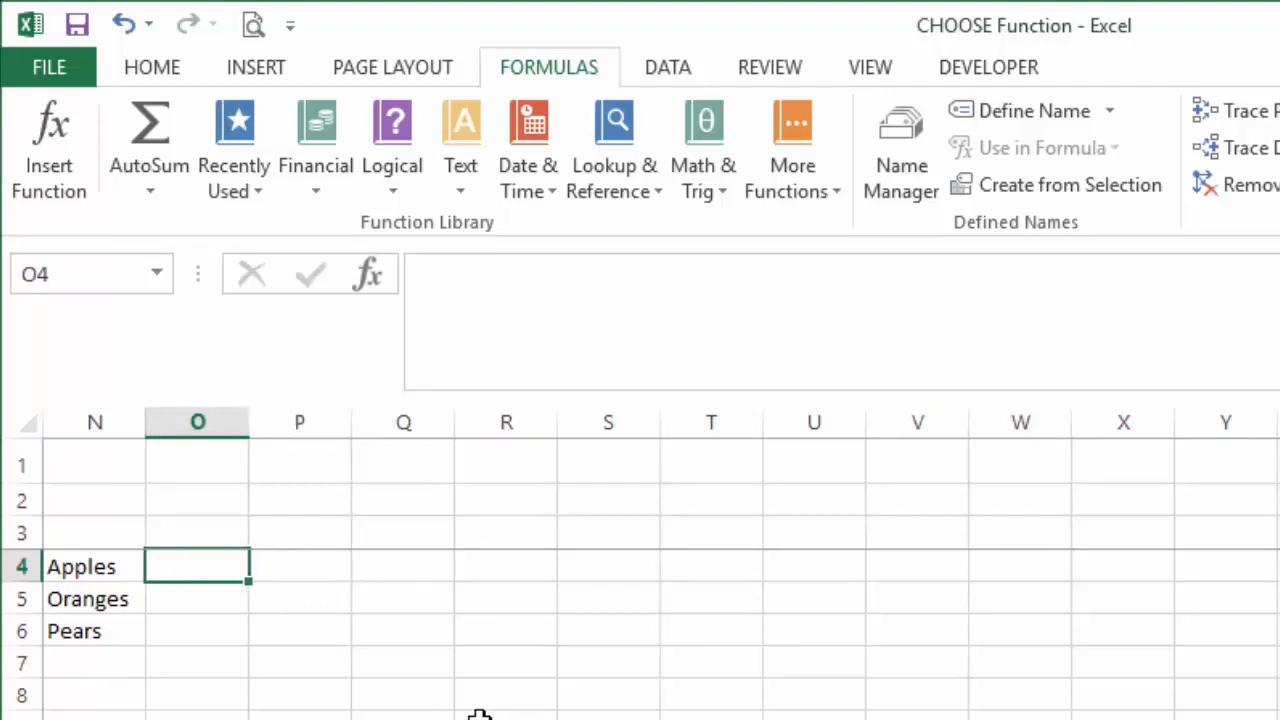
{"action": "type", "text": "choose("}
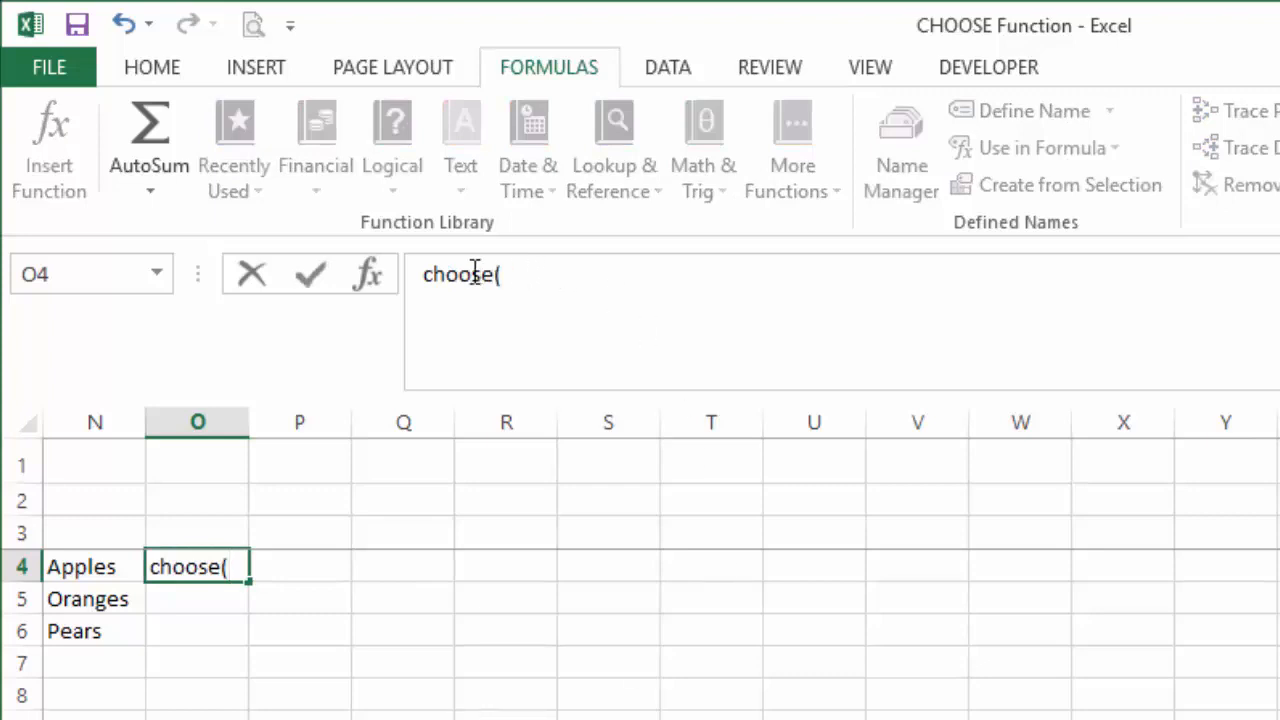
{"action": "left_click_drag", "start_coordinate": [424, 273], "coordinate": [436, 273]}
{"action": "key", "text": "Left"}
{"action": "type", "text": "="}
{"action": "key", "text": "Right"}
{"action": "key", "text": "Right"}
{"action": "key", "text": "Right"}
{"action": "key", "text": "Right"}
{"action": "key", "text": "Right"}
{"action": "key", "text": "Right"}
{"action": "key", "text": "Right"}
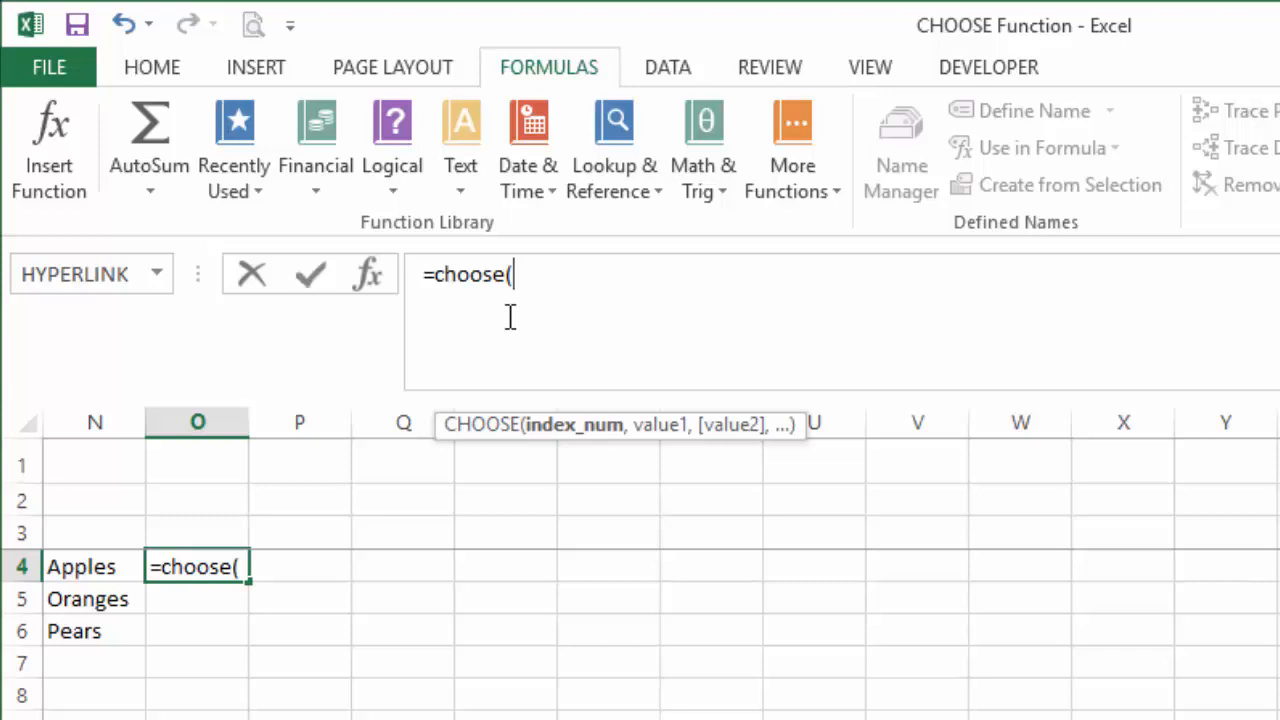
- Complete the CHOOSE formula in O4 with index number 1 and cells N4, N5 and N6 as its values
{"action": "type", "text": "1,"}
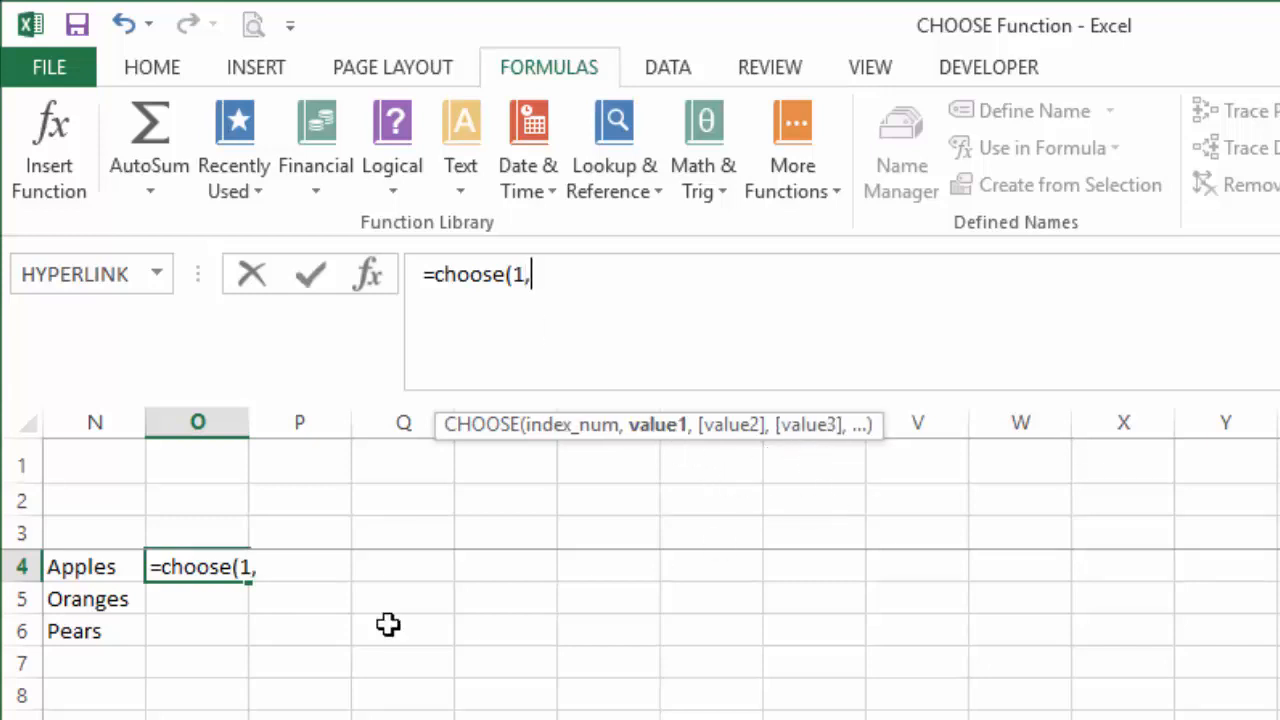
{"action": "left_click", "coordinate": [104, 567]}
{"action": "type", "text": ","}
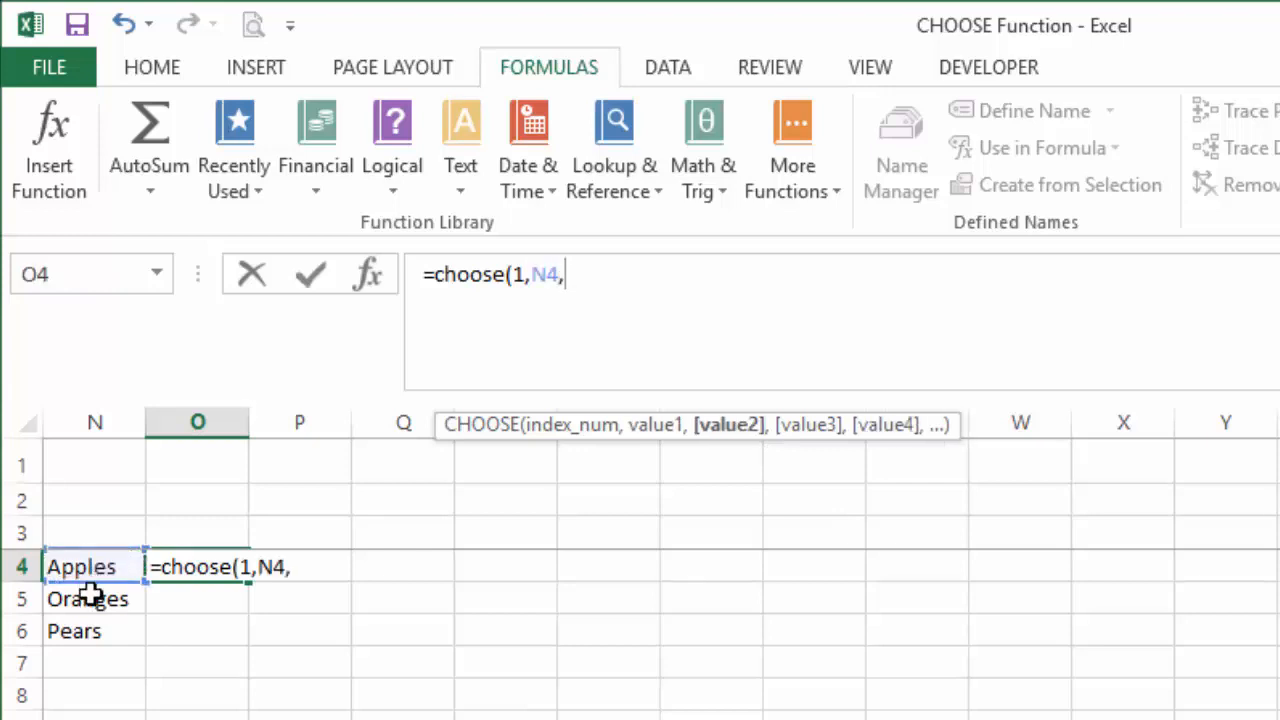
{"action": "left_click", "coordinate": [88, 600]}
{"action": "type", "text": ","}
{"action": "left_click", "coordinate": [78, 636]}
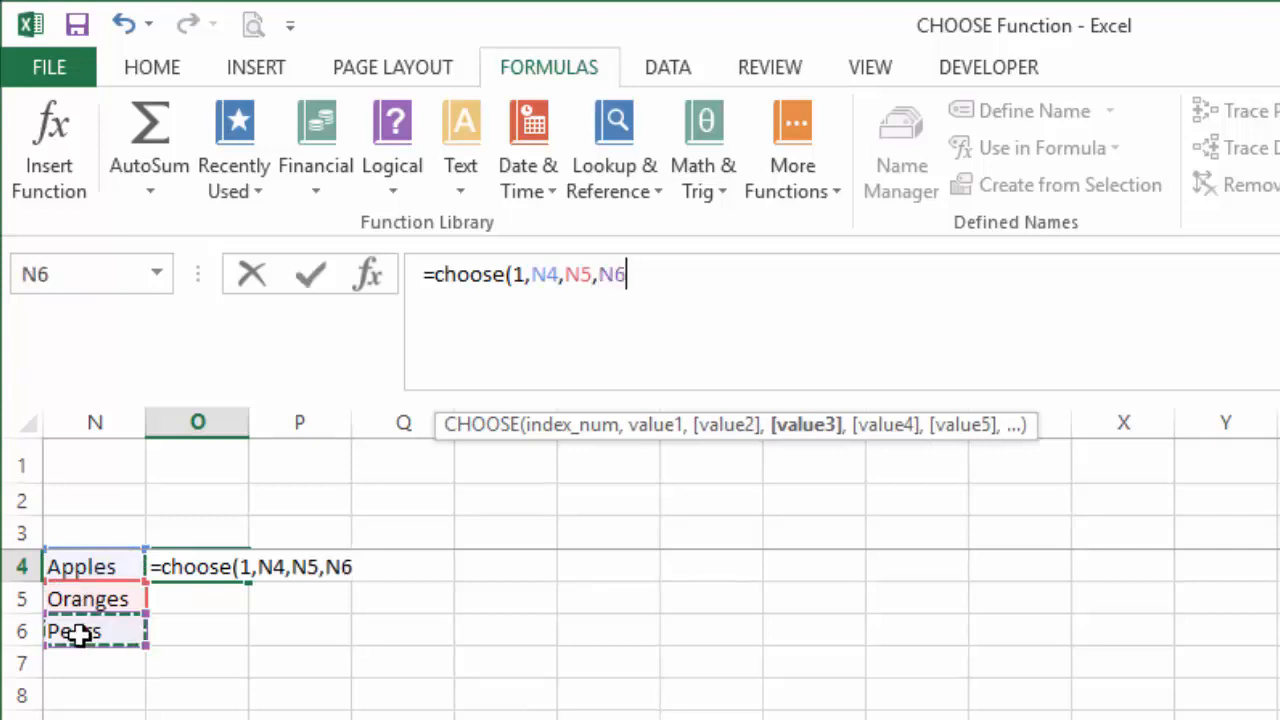
{"action": "type", "text": ")"}
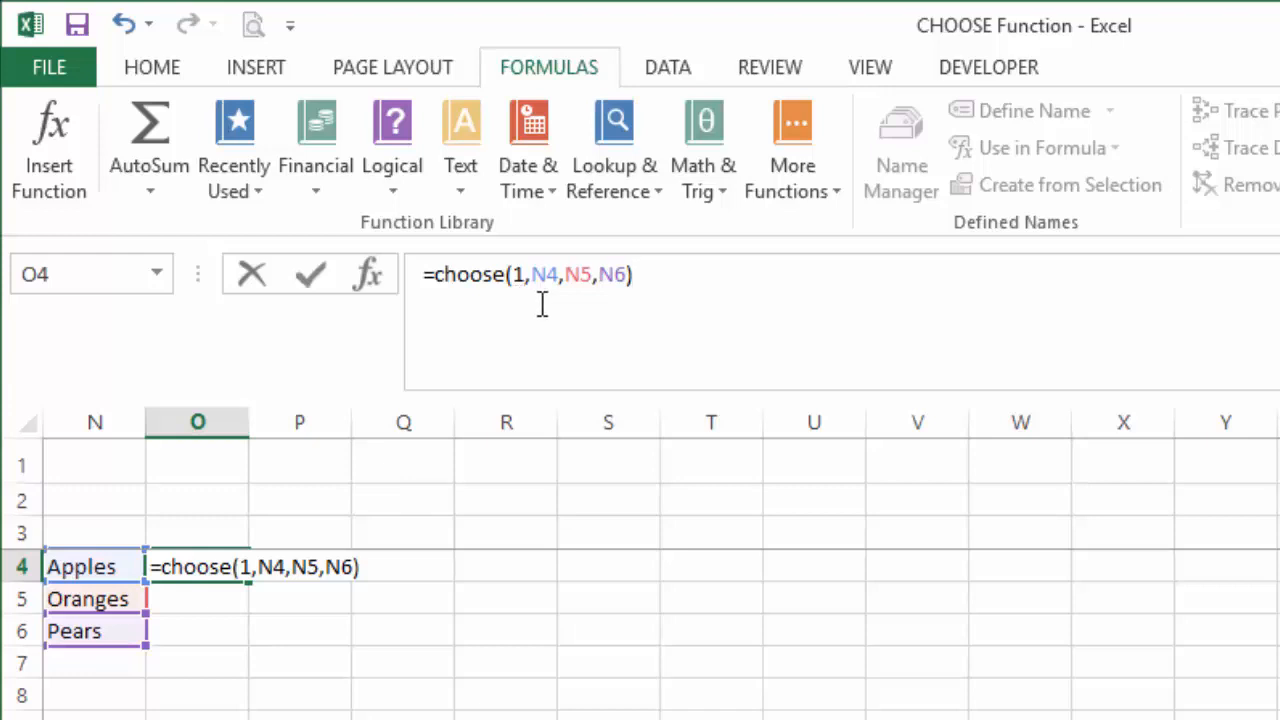
{"action": "key", "text": "Return"}
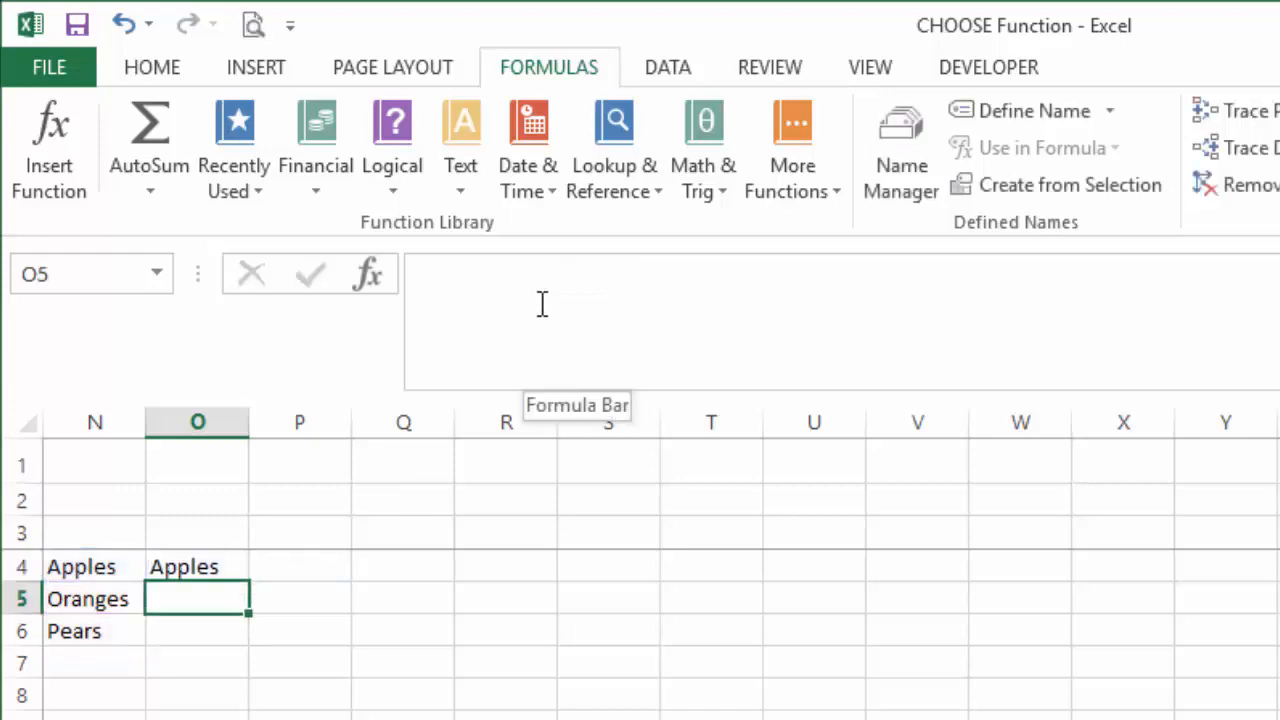
- Change the index number of the CHOOSE formula in O4 to 3
{"action": "key", "text": "Up"}
{"action": "left_click", "coordinate": [536, 276]}
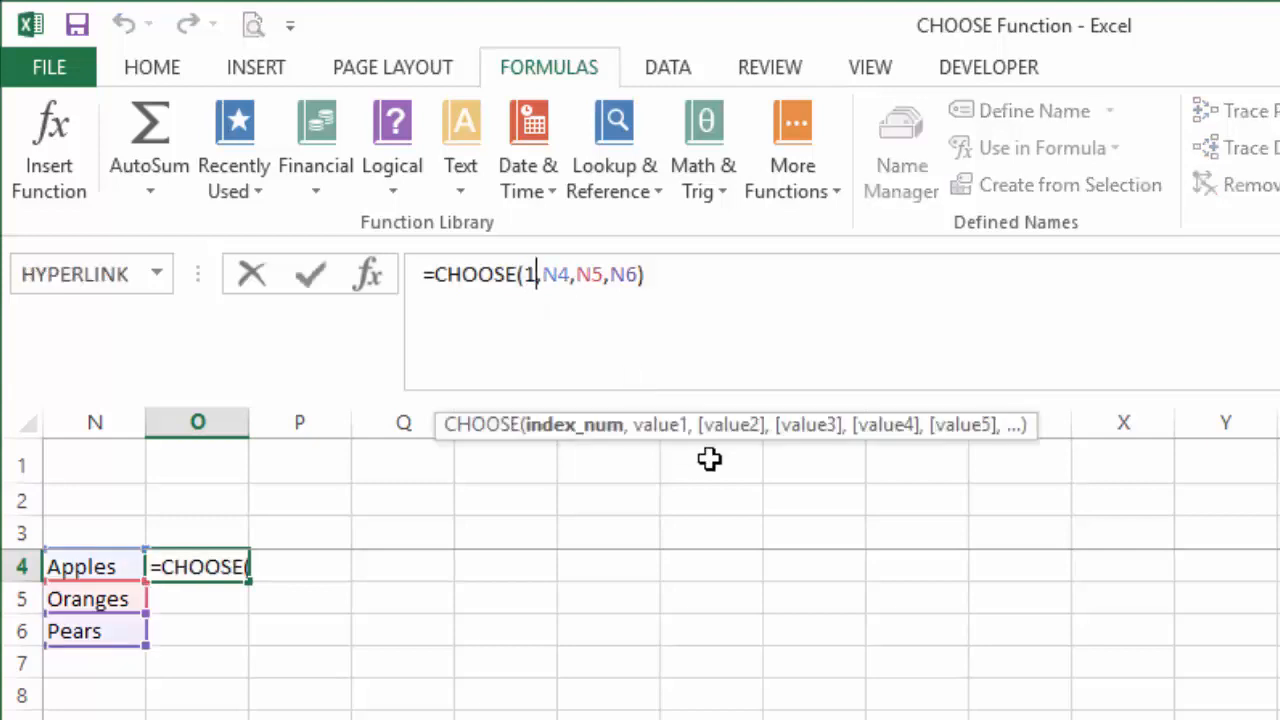
{"action": "key", "text": "BackSpace"}
{"action": "type", "text": "3"}
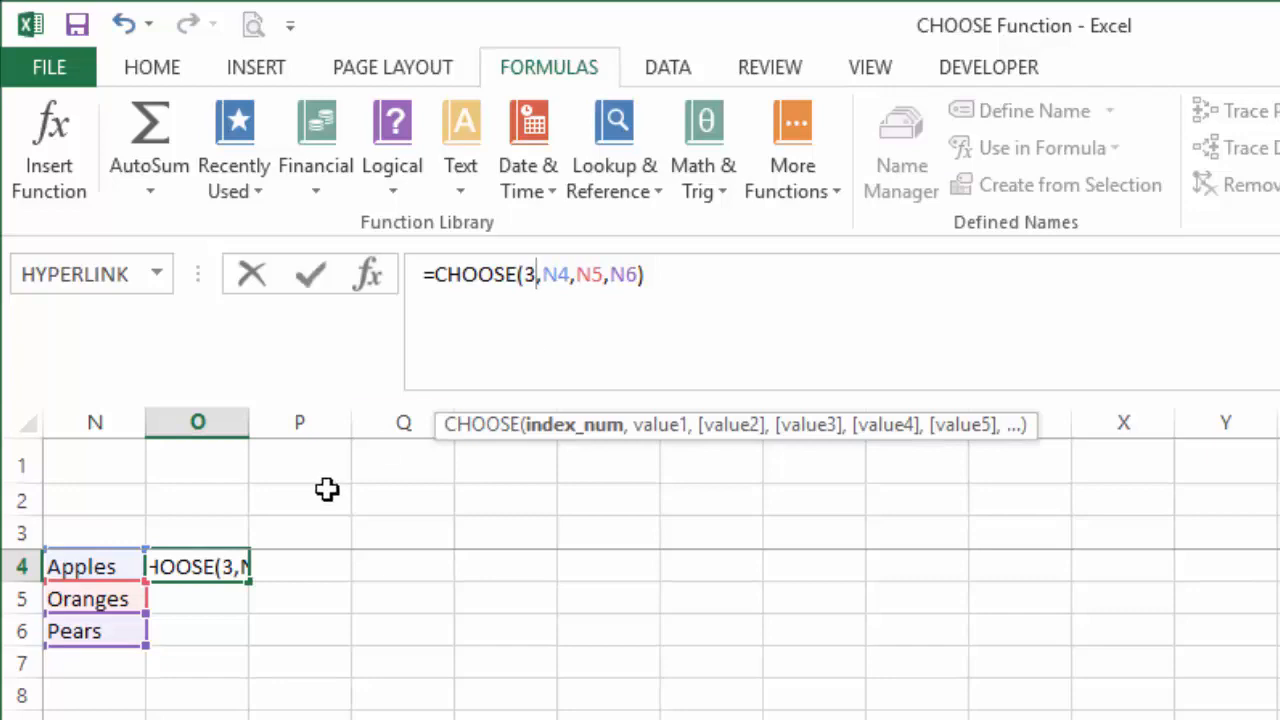
{"action": "key", "text": "Return"}
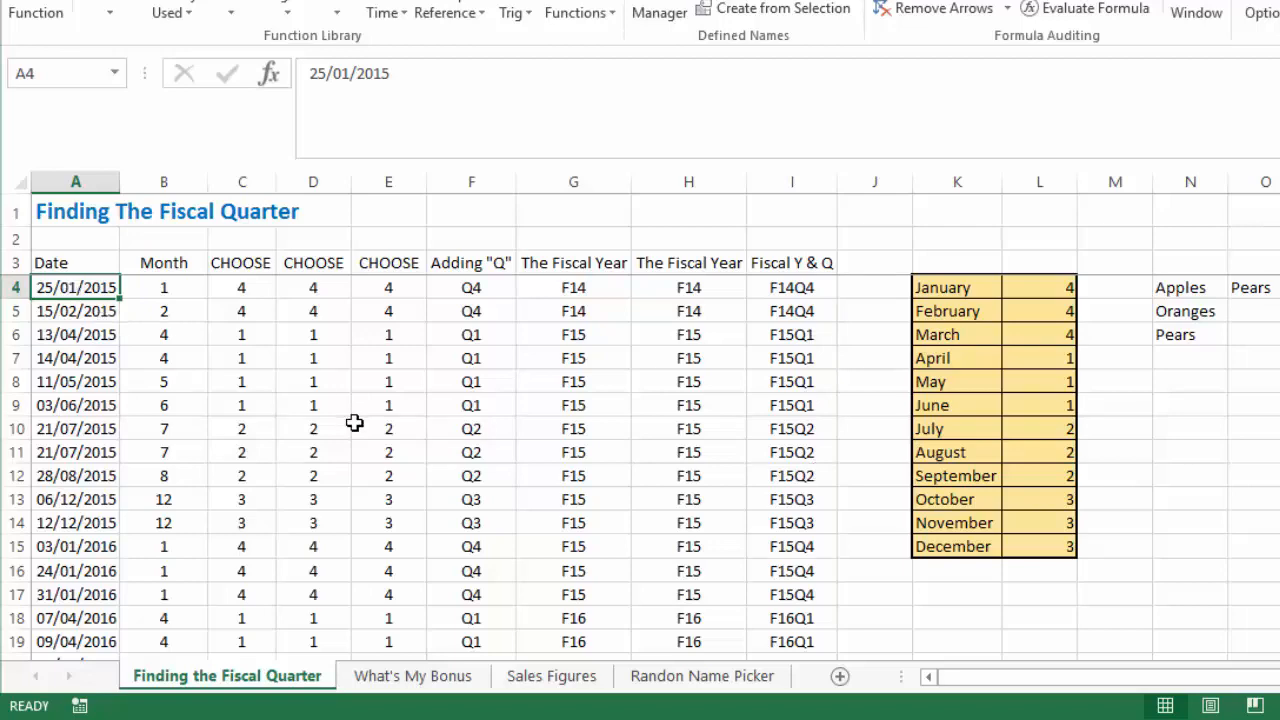
- Check how far the date list in column A extends and return to its first date
{"action": "key", "text": "ctrl+Down"}
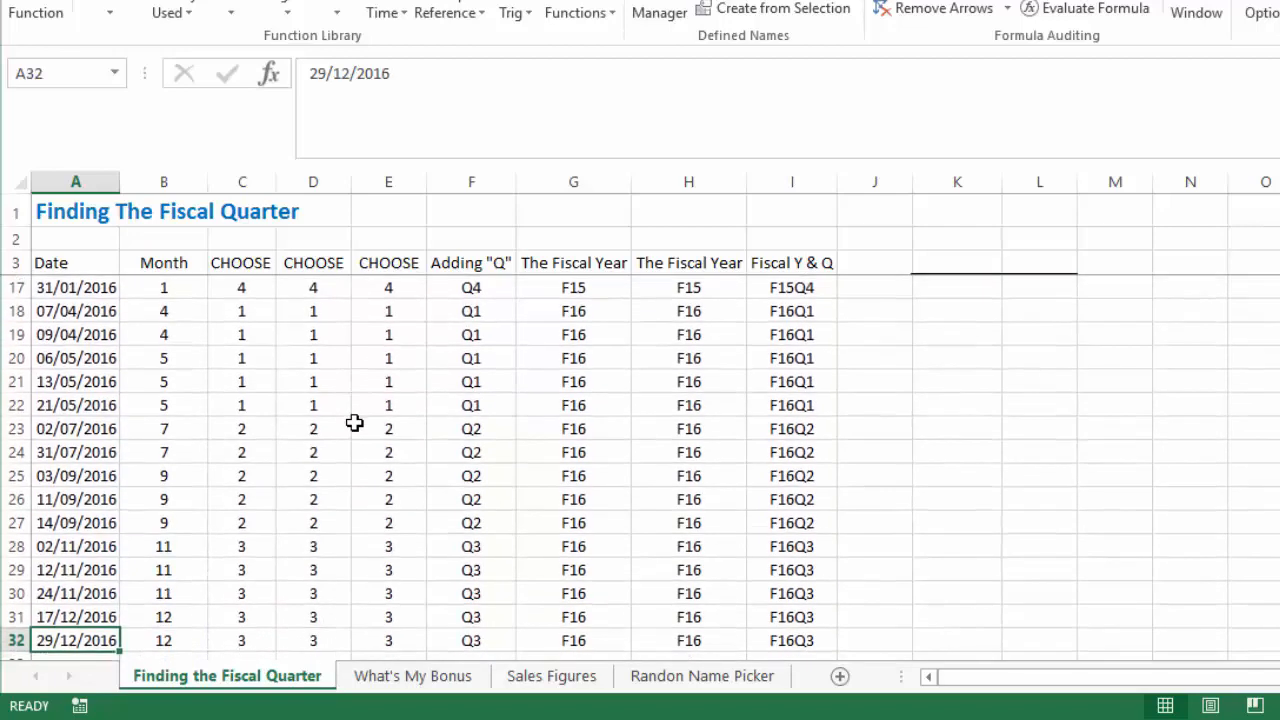
{"action": "key", "text": "ctrl+Up"}
{"action": "key", "text": "Down"}
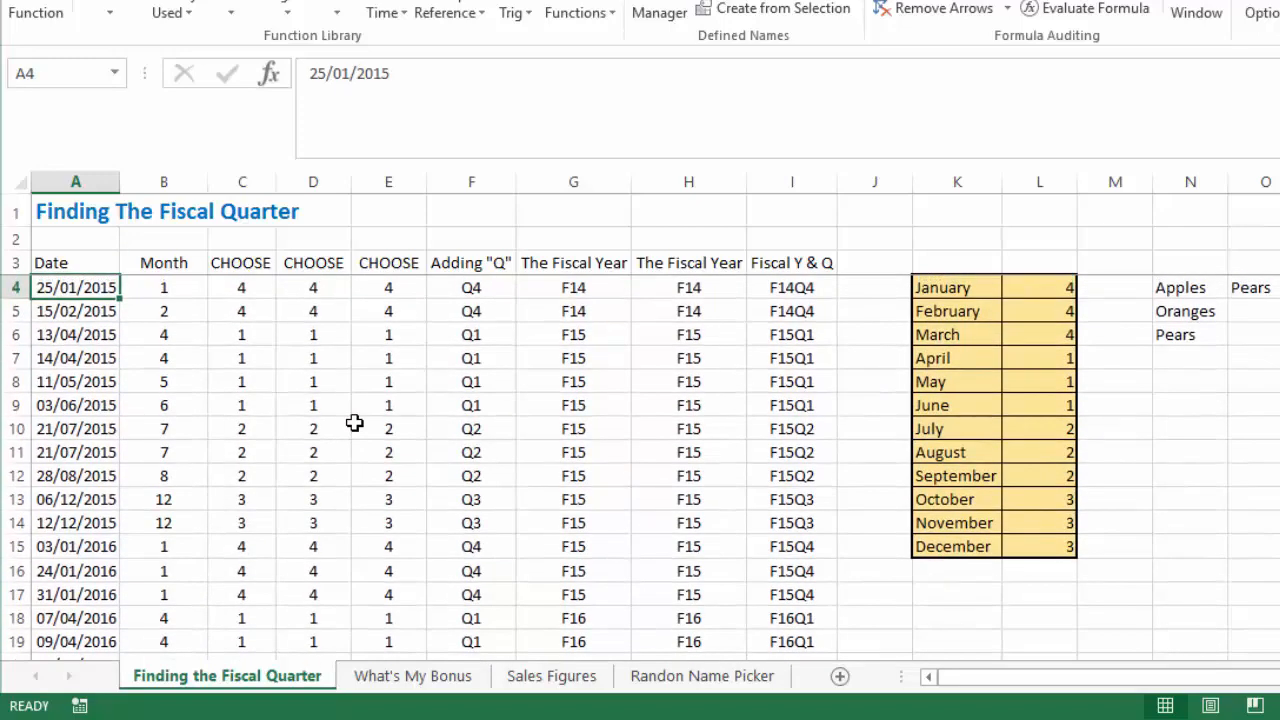
- Inspect the Month formula in B4 and the date cell it refers to
{"action": "key", "text": "Right"}
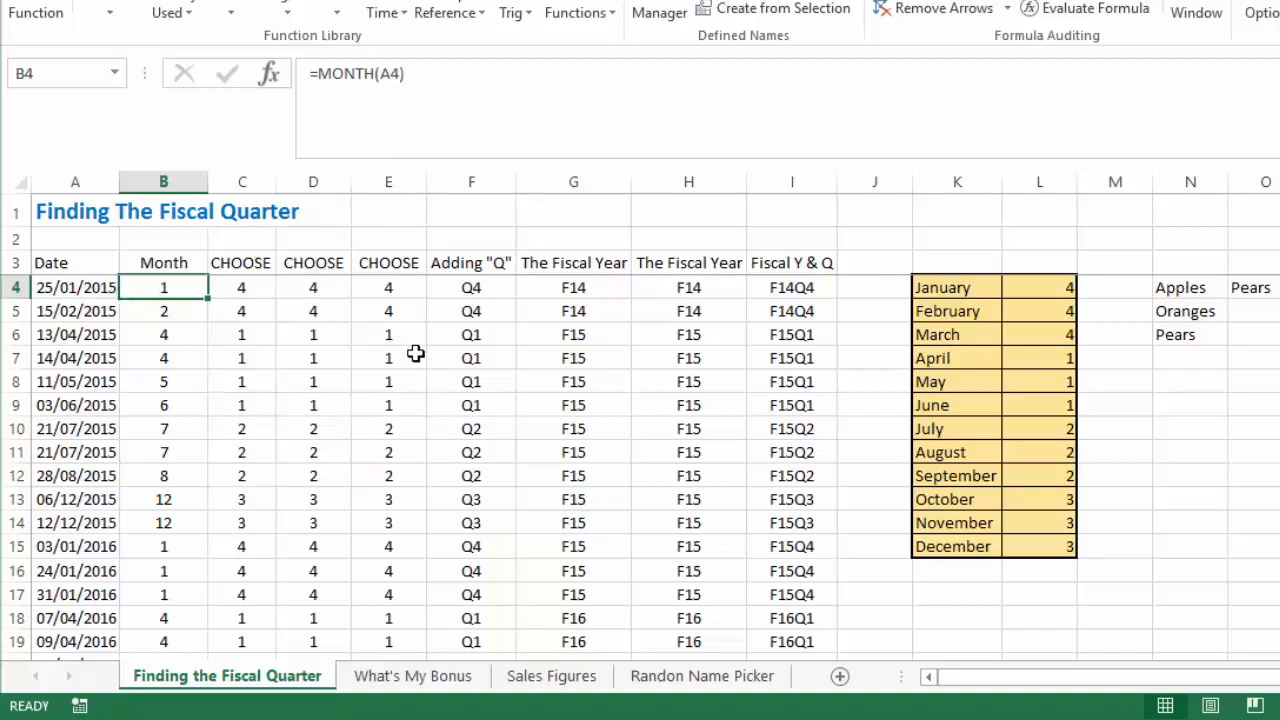
{"action": "key", "text": "F2"}
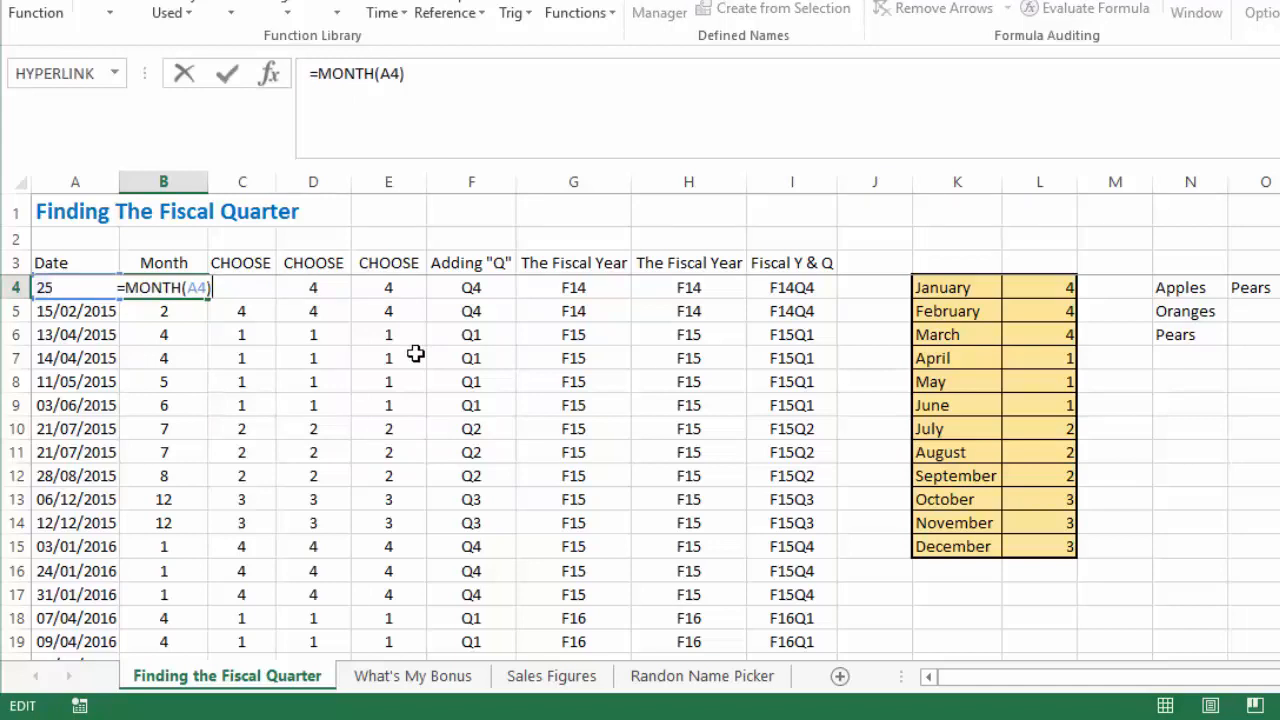
{"action": "key", "text": "Return"}
{"action": "key", "text": "Up"}
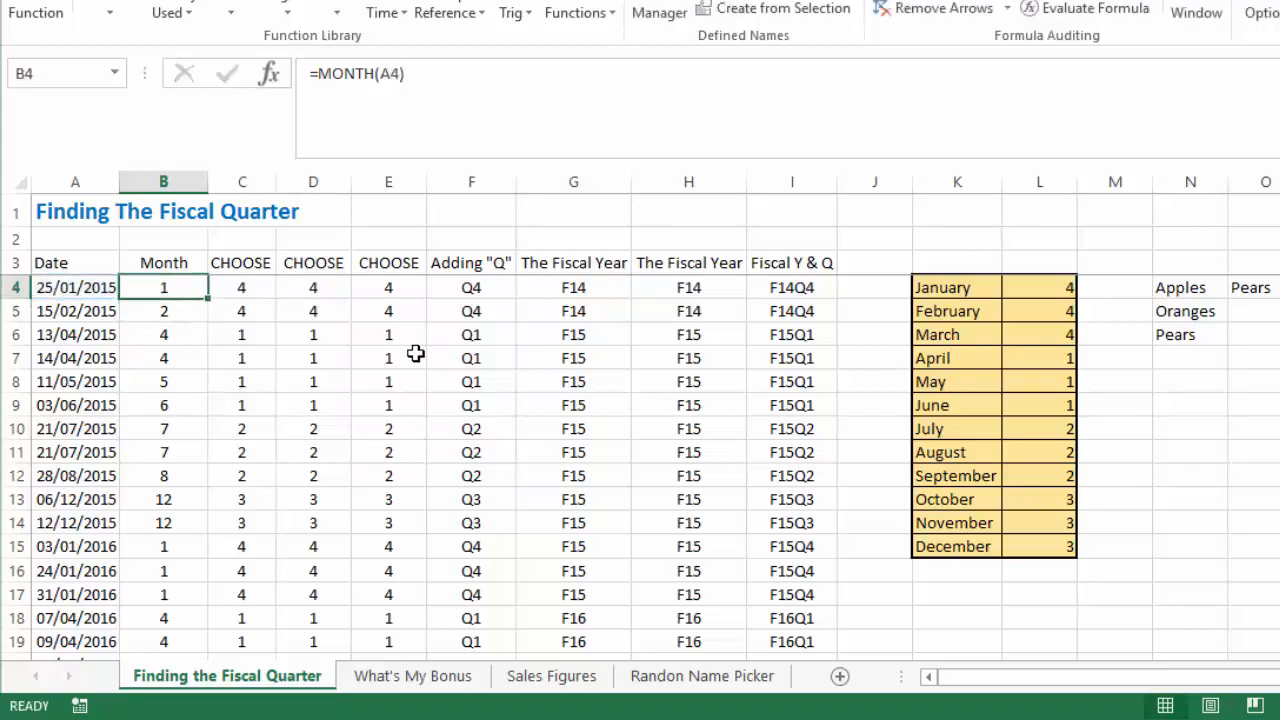
{"action": "key", "text": "Left"}
{"action": "key", "text": "Right"}
- Examine the fiscal quarter numbers assigned to January through December in the lookup table, L4:L15
{"action": "key", "text": "Right"}
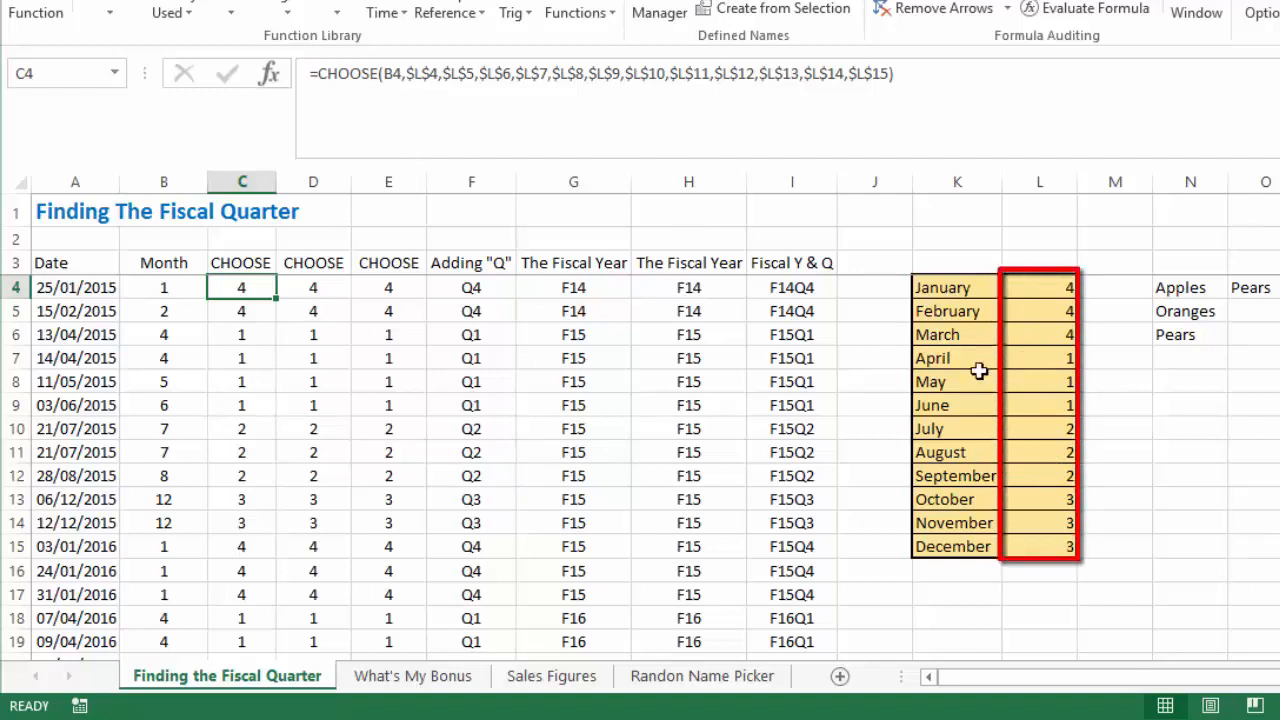
{"action": "left_click", "coordinate": [1060, 355]}
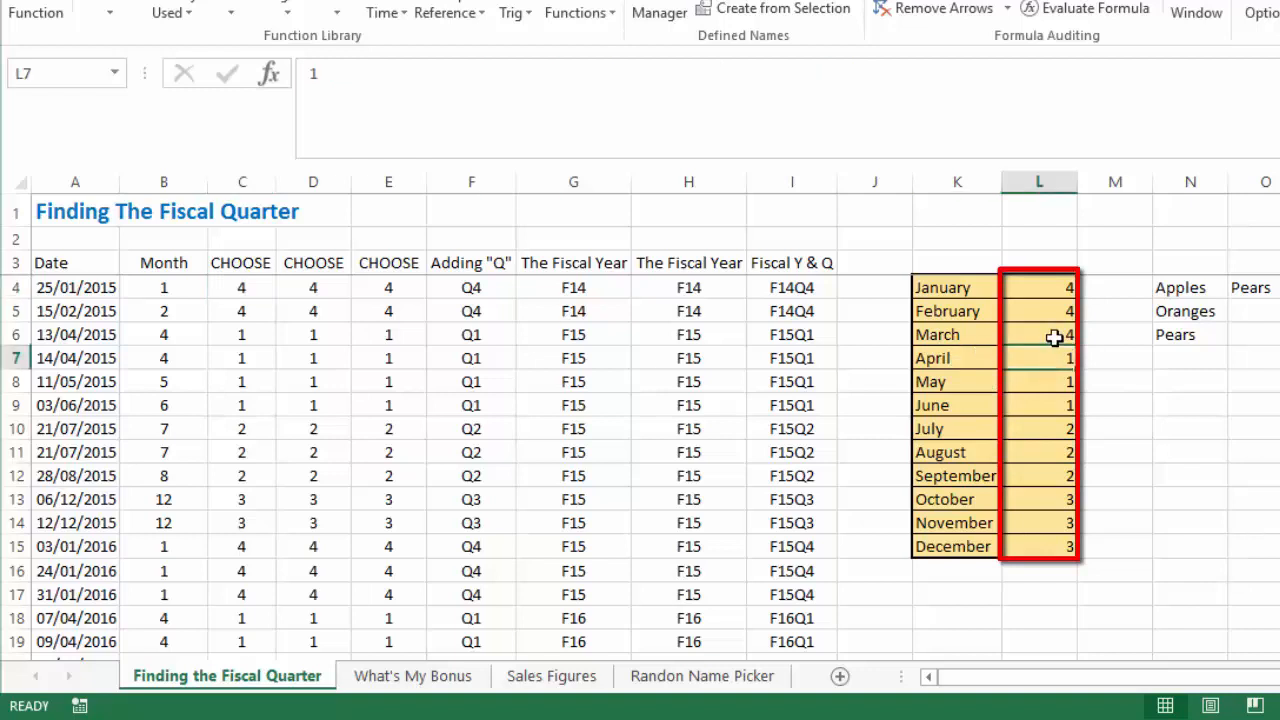
{"action": "left_click", "coordinate": [1054, 338]}
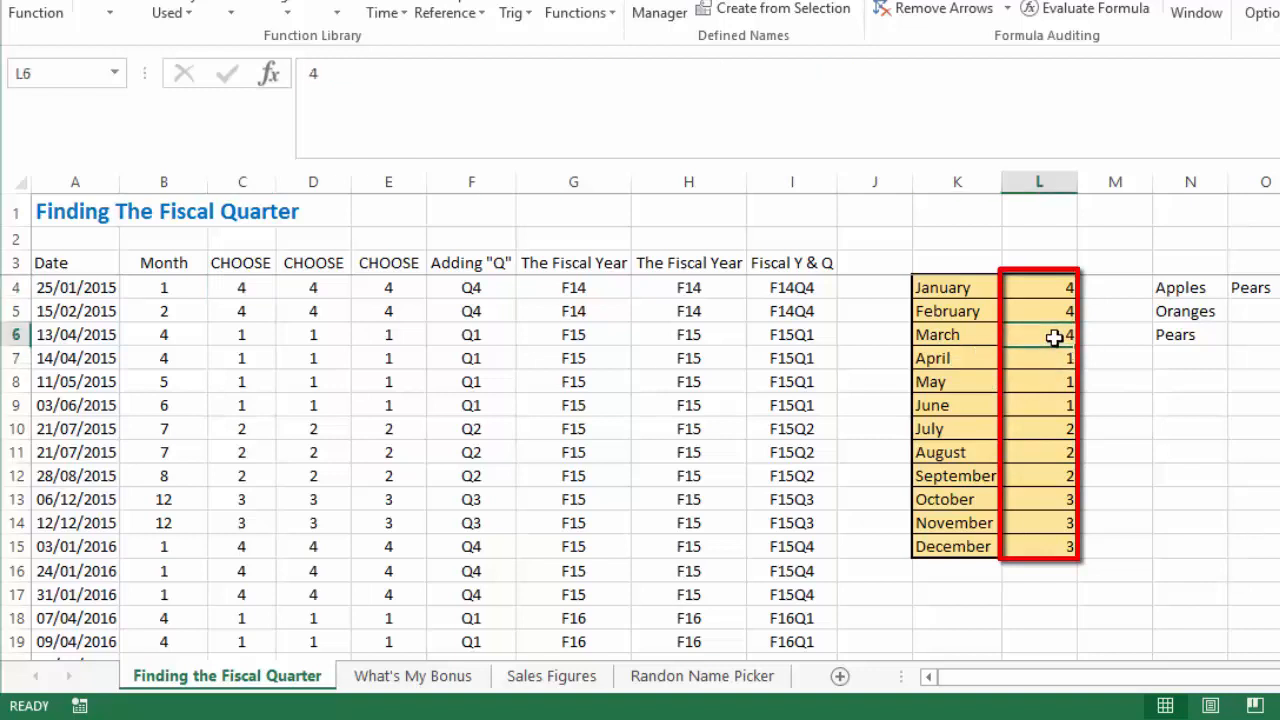
{"action": "left_click", "coordinate": [1034, 291]}
{"action": "left_click", "coordinate": [1032, 310]}
{"action": "left_click", "coordinate": [1034, 334]}
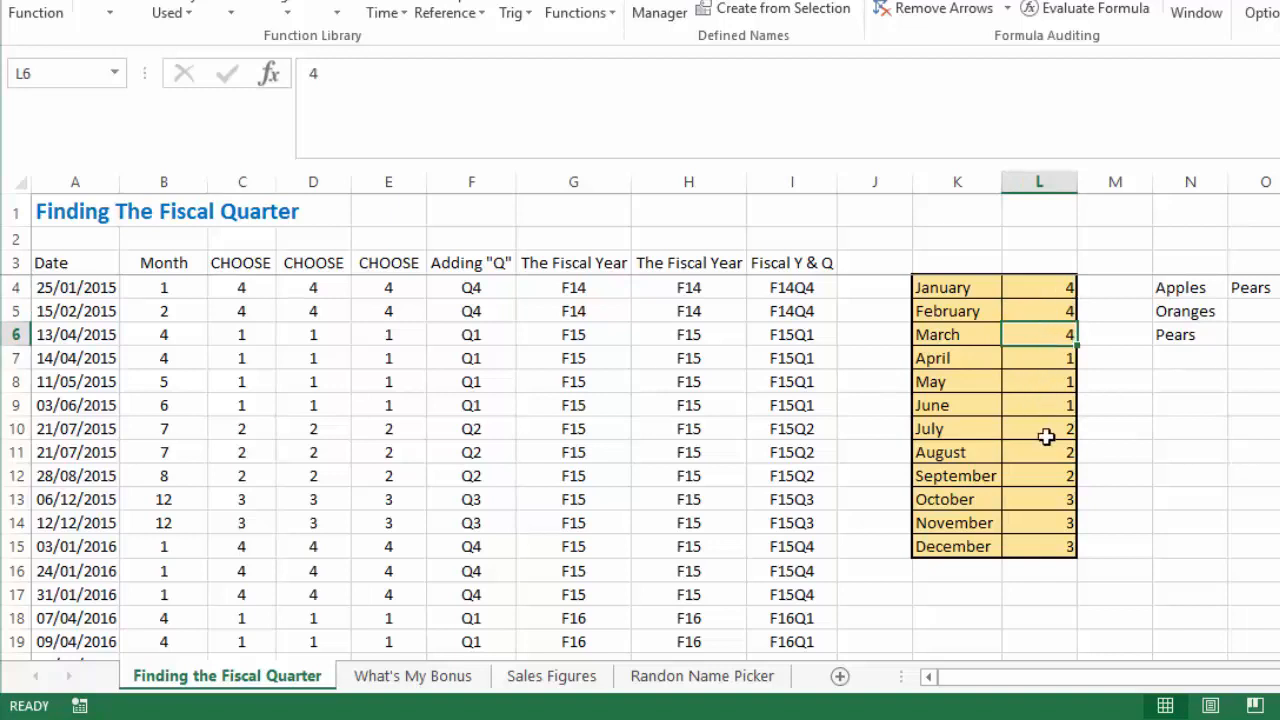
{"action": "left_click_drag", "start_coordinate": [1046, 357], "coordinate": [1055, 545]}
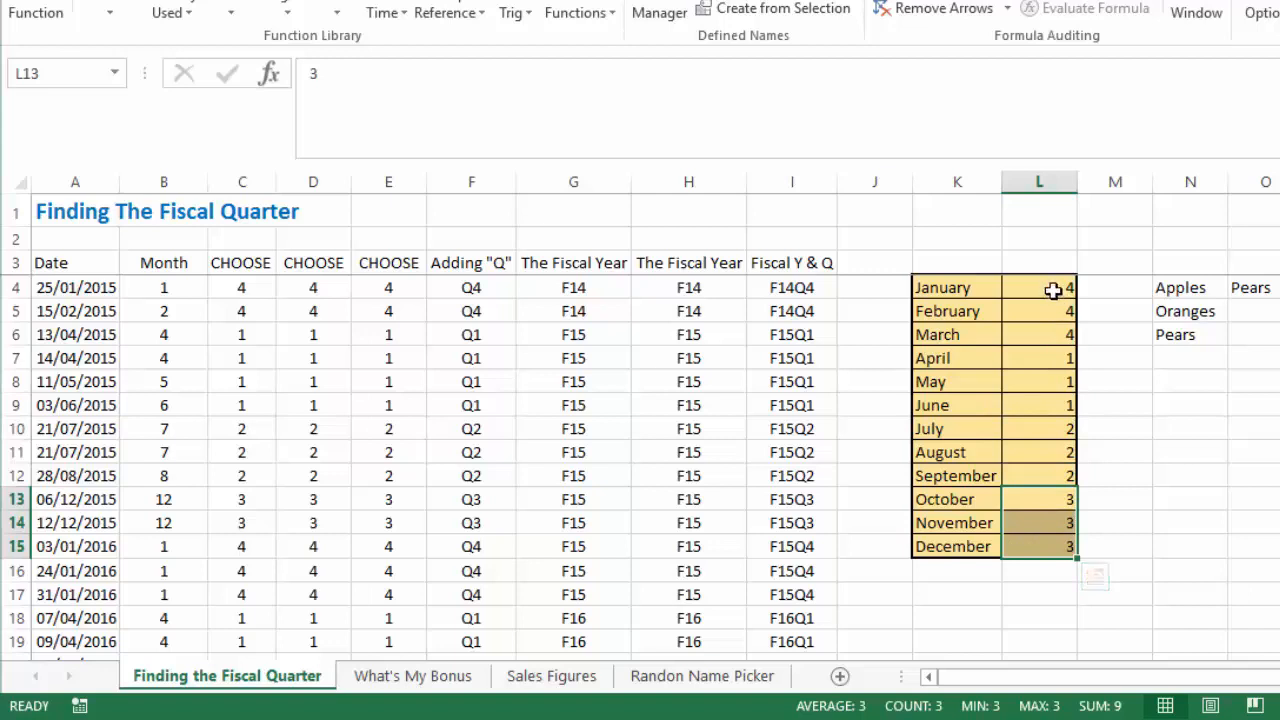
{"action": "left_click_drag", "start_coordinate": [1054, 290], "coordinate": [1049, 335]}
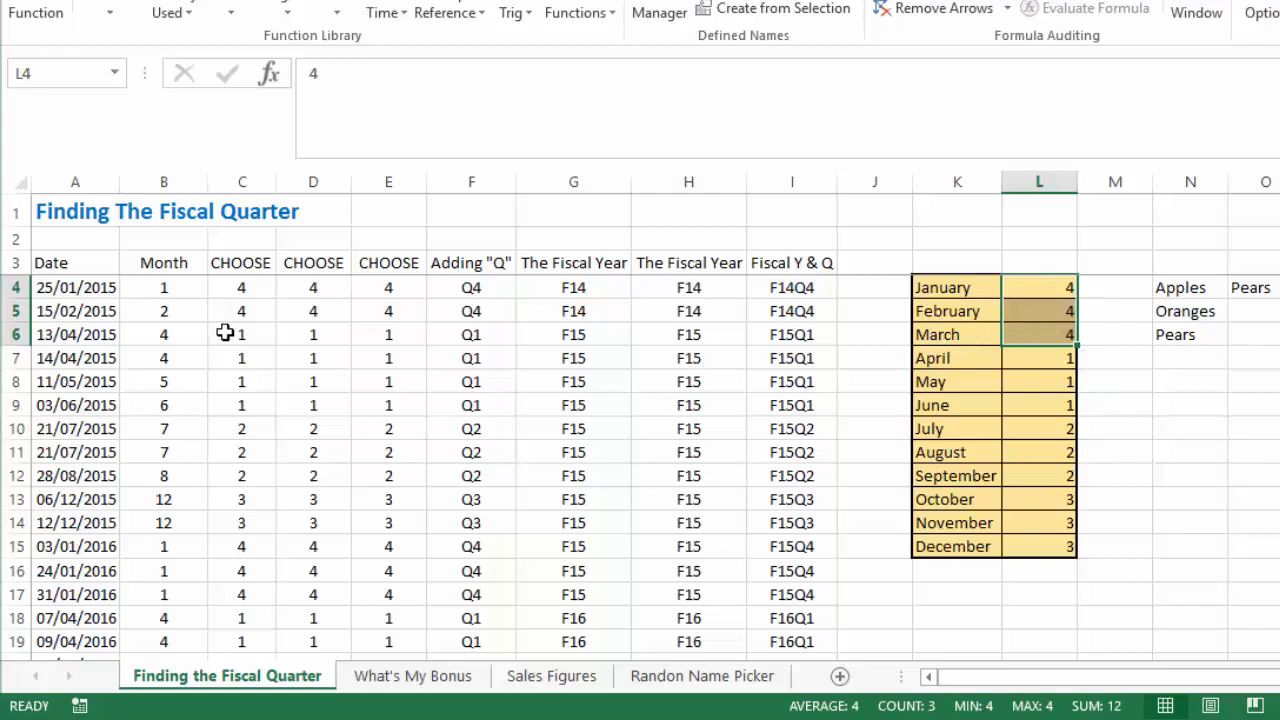
- Inspect the CHOOSE formula in C4, tracing it to the date, the month number and January's quarter in L4
{"action": "left_click", "coordinate": [256, 290]}
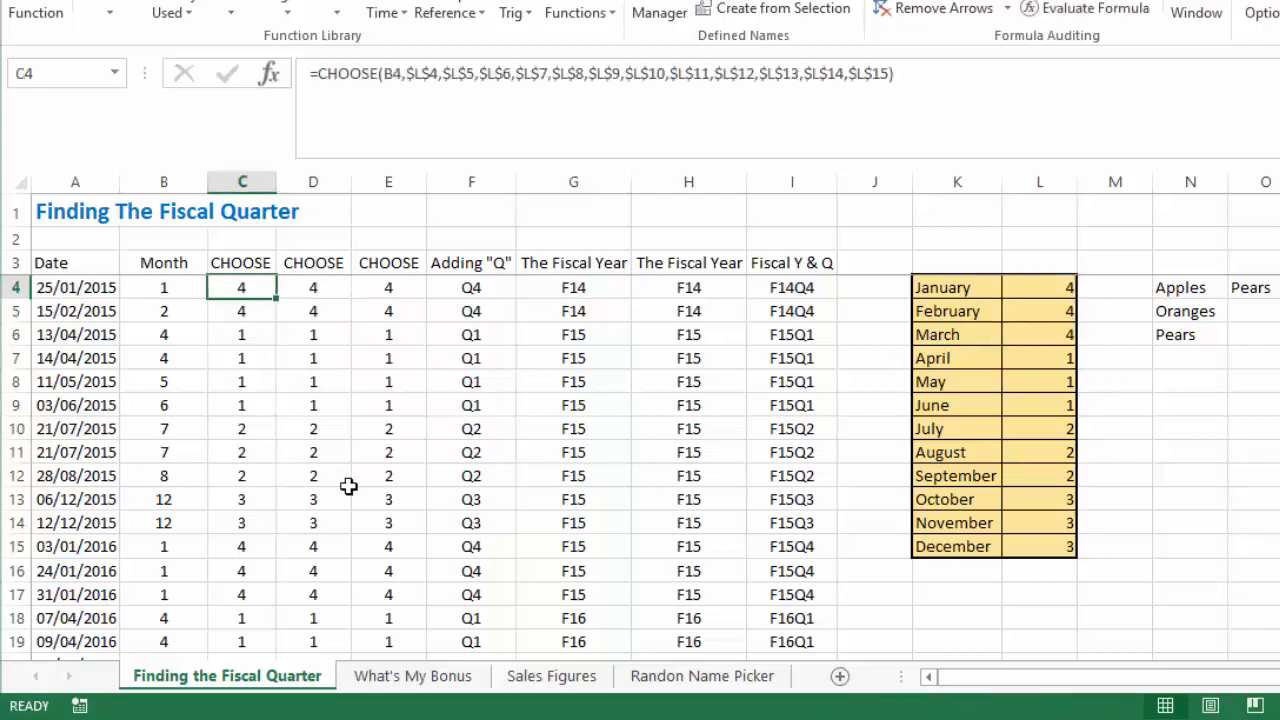
{"action": "key", "text": "F2"}
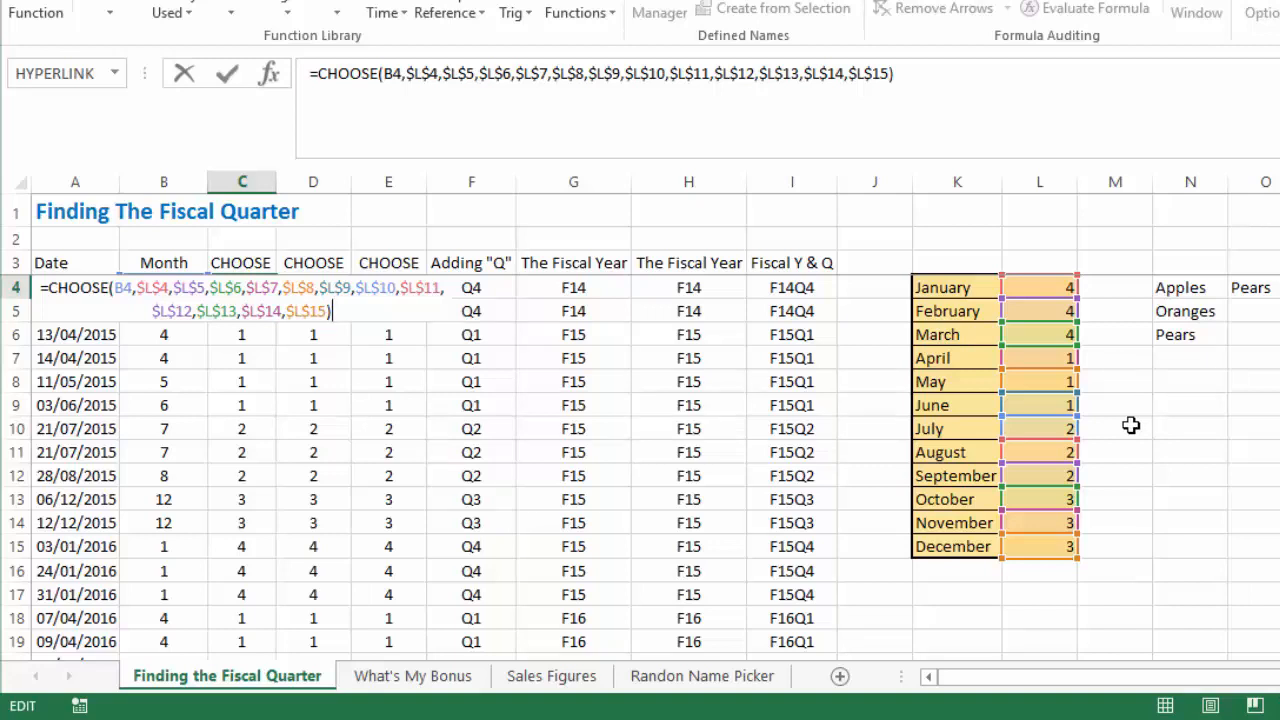
{"action": "key", "text": "Return"}
{"action": "key", "text": "Up"}
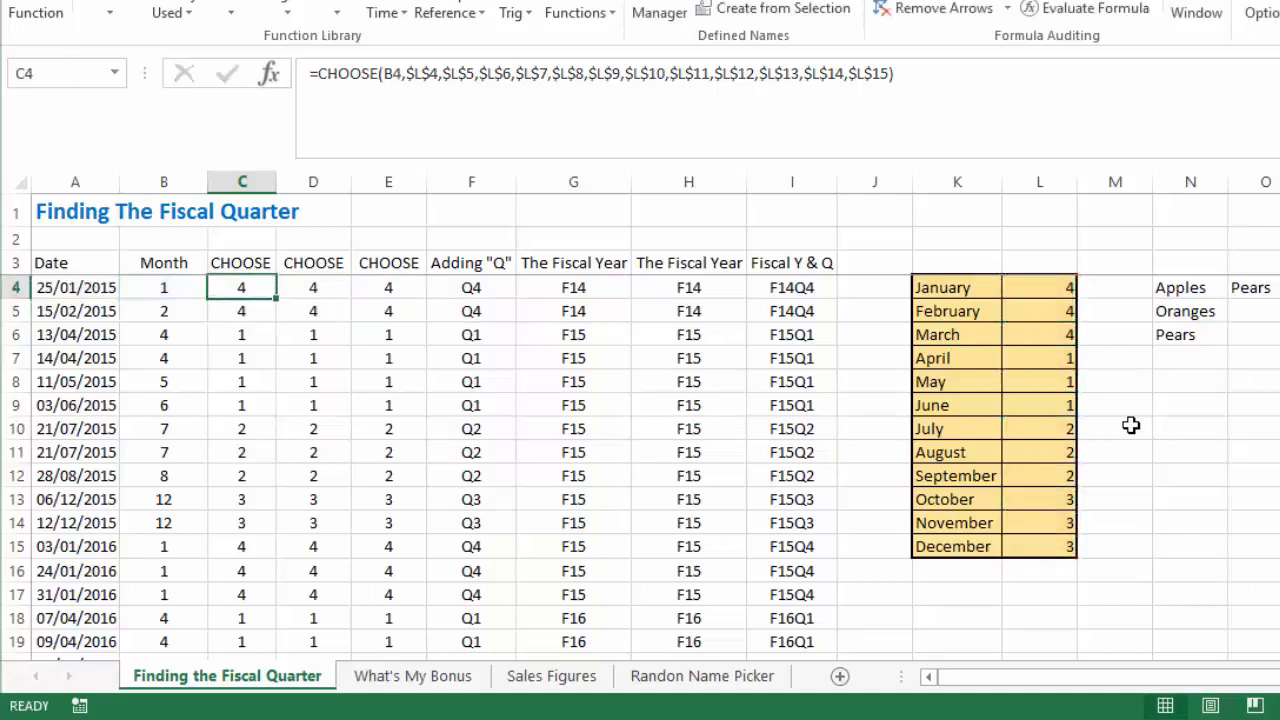
{"action": "key", "text": "Left"}
{"action": "key", "text": "Left"}
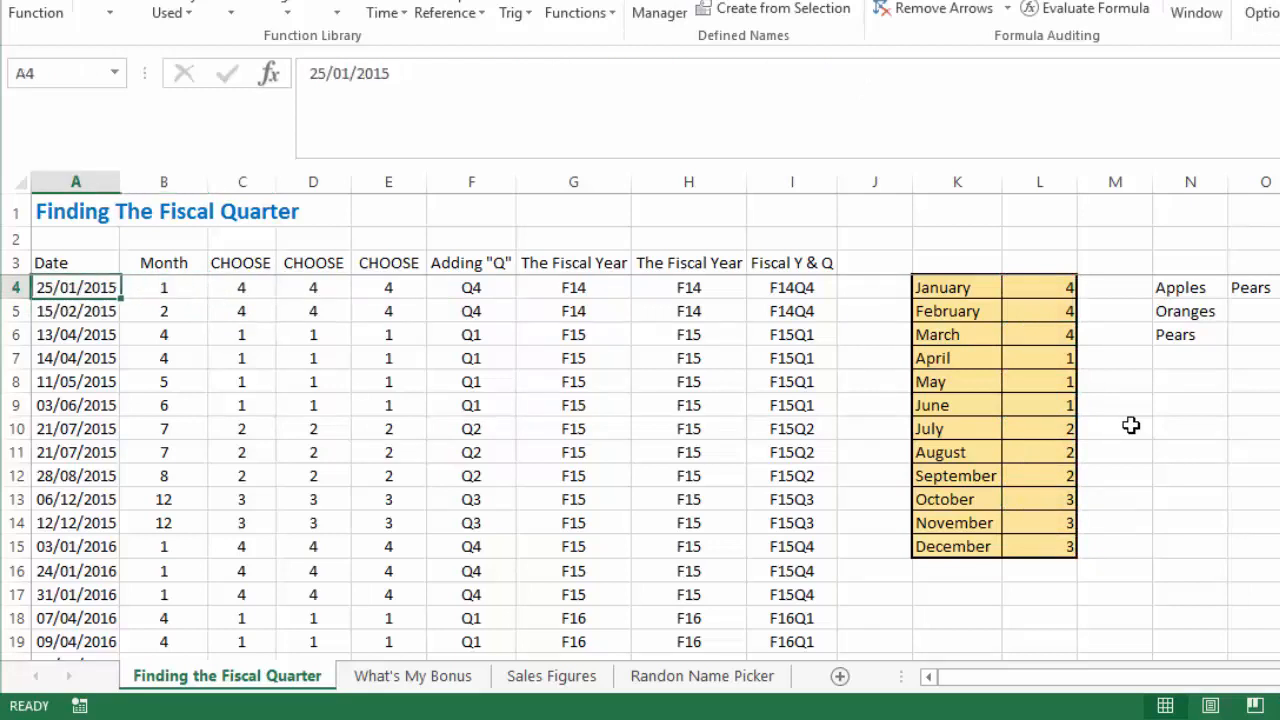
{"action": "key", "text": "Right"}
{"action": "key", "text": "Right"}
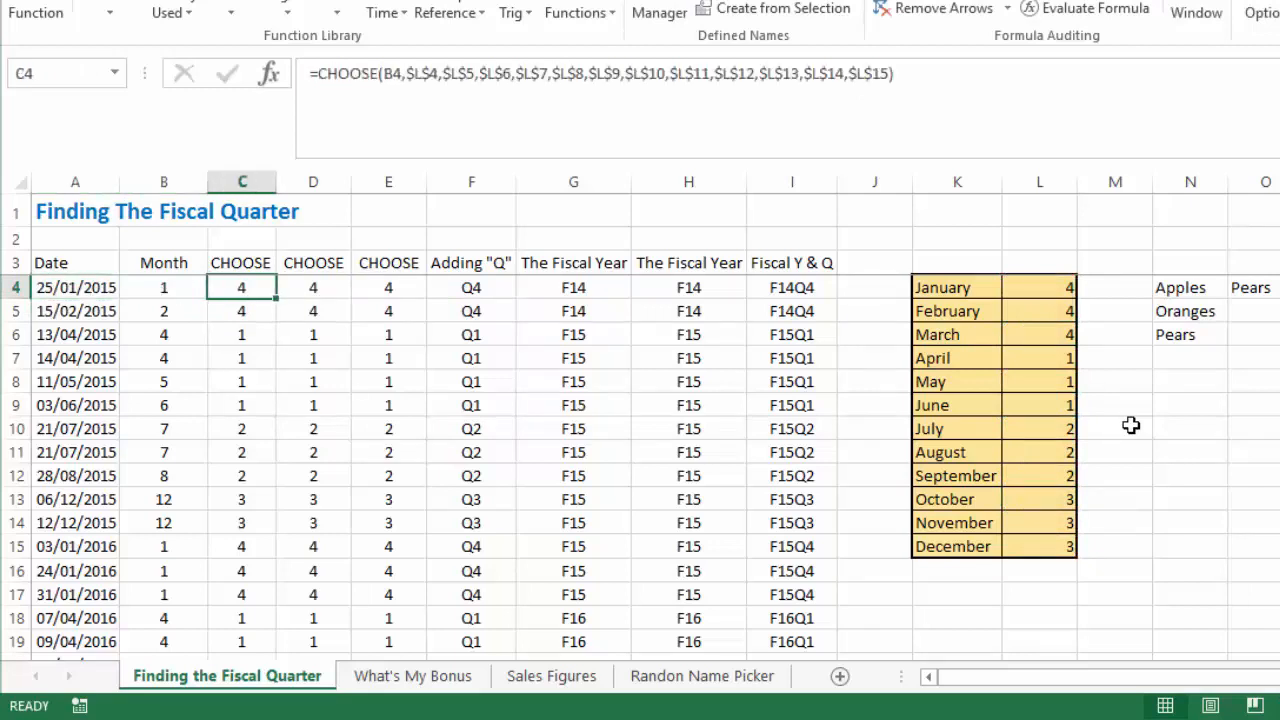
{"action": "key", "text": "Left"}
{"action": "key", "text": "Right"}
{"action": "left_click", "coordinate": [1053, 287]}
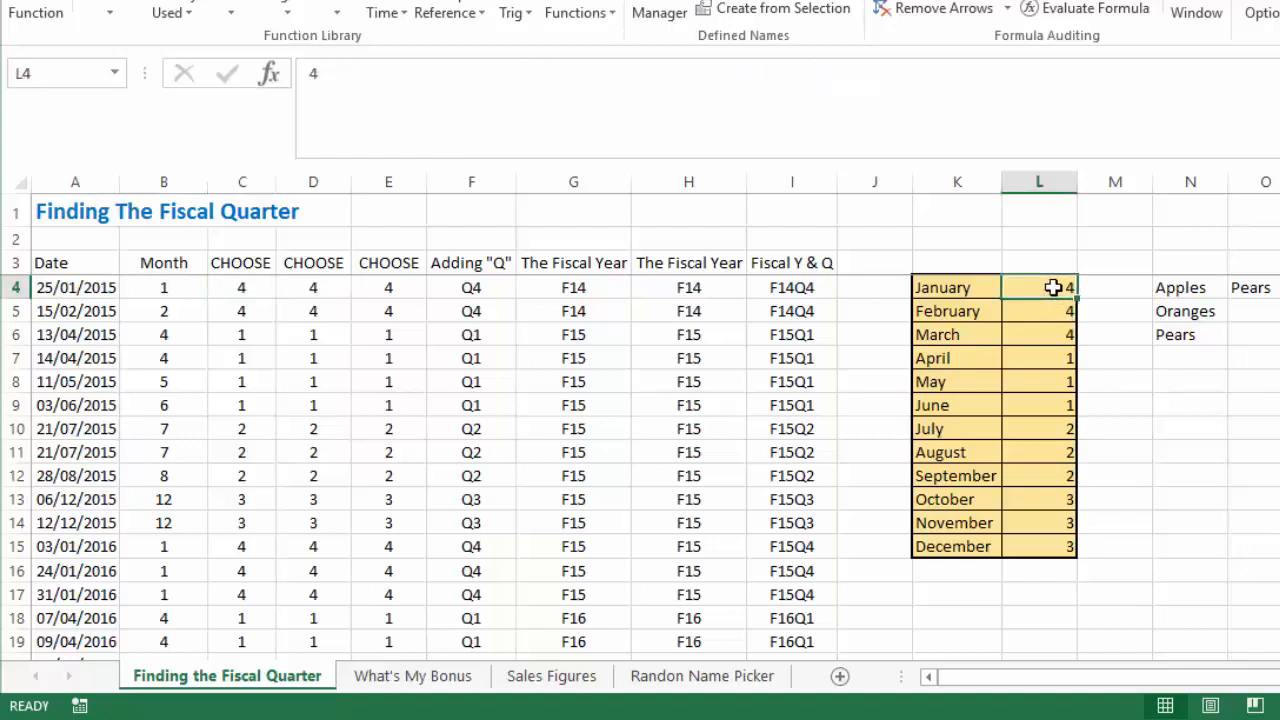
- Compare the CHOOSE formula in D4, which nests MONTH(A4), with the separate Month formula in B4 and the B4 index in C4's formula
{"action": "left_click", "coordinate": [333, 286]}
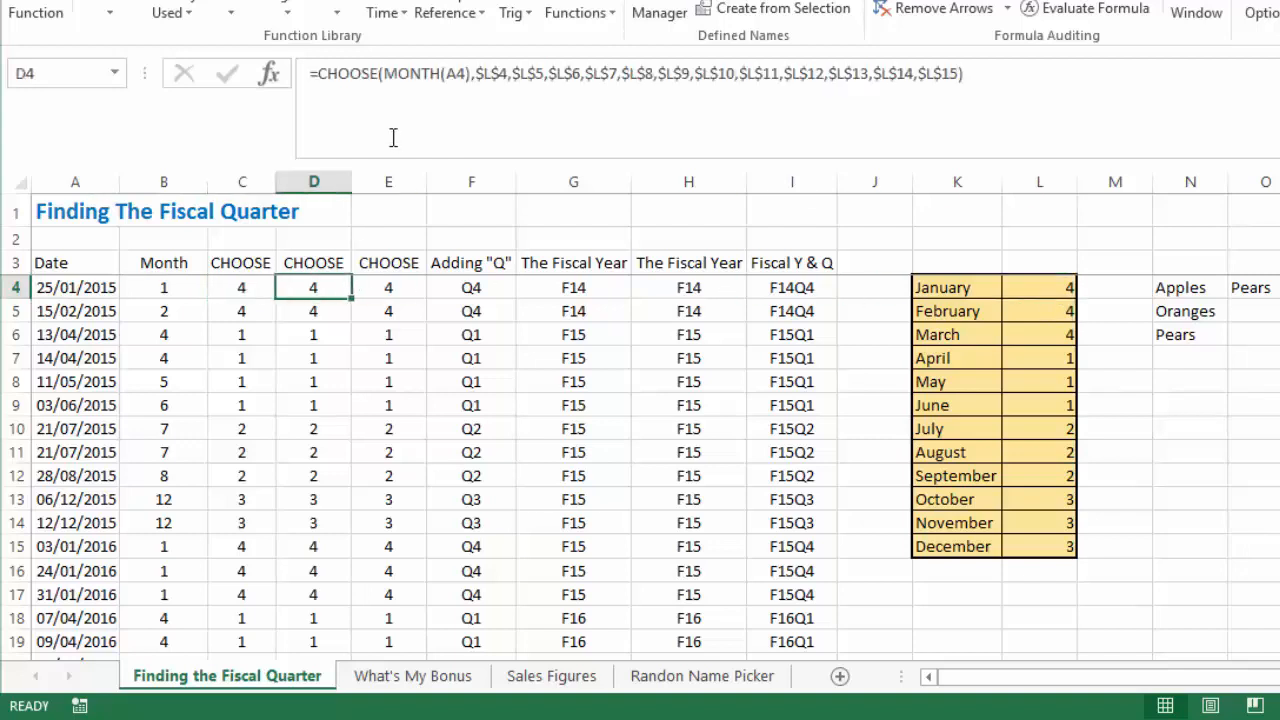
{"action": "left_click", "coordinate": [152, 287]}
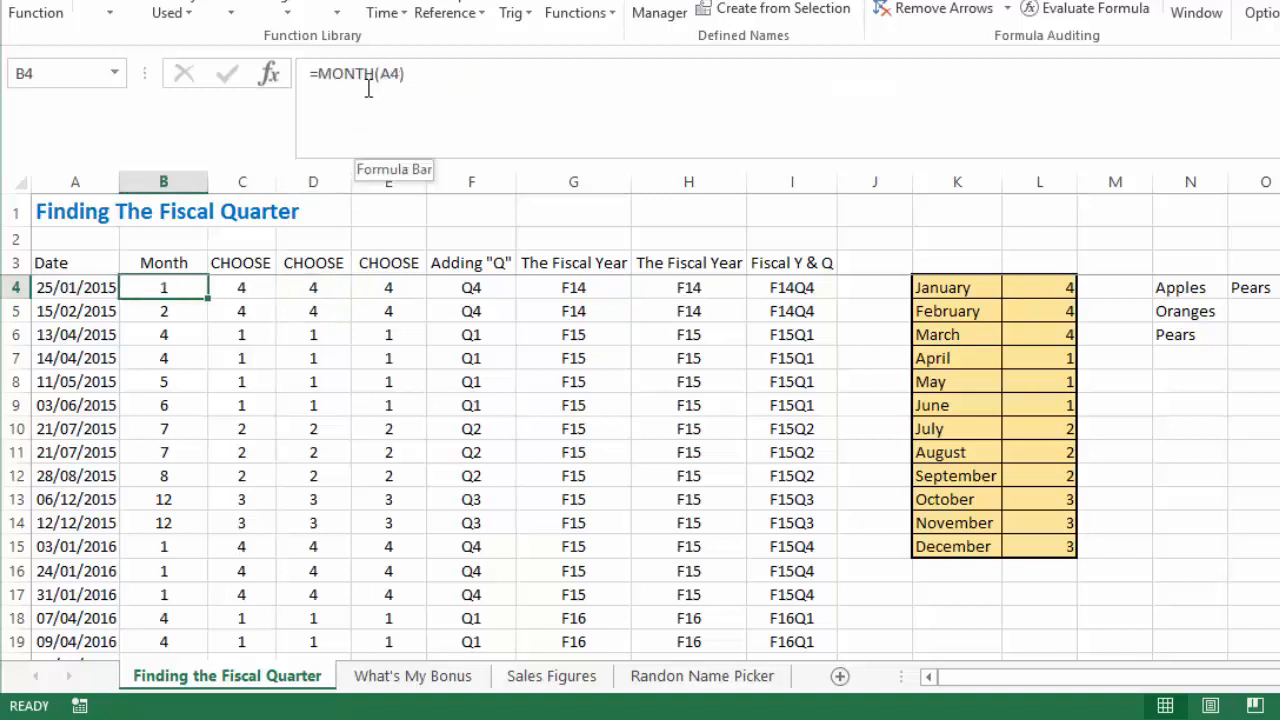
{"action": "left_click", "coordinate": [254, 285]}
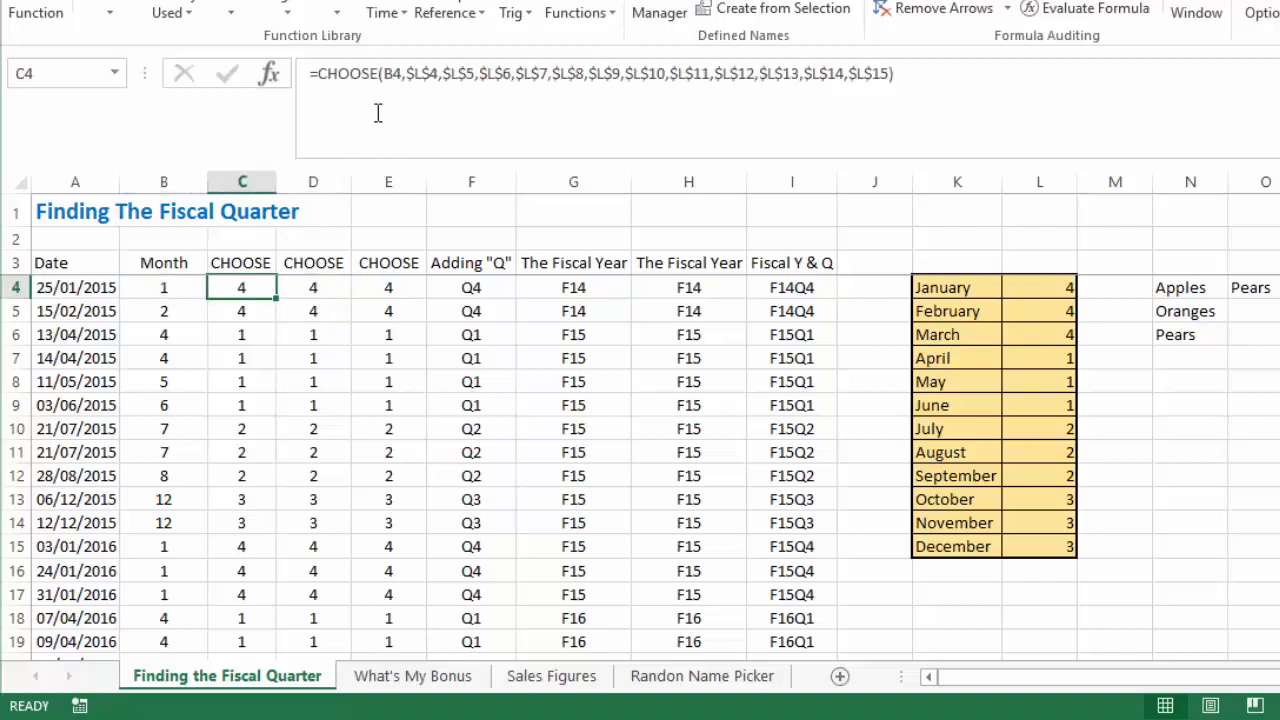
{"action": "left_click", "coordinate": [400, 75]}
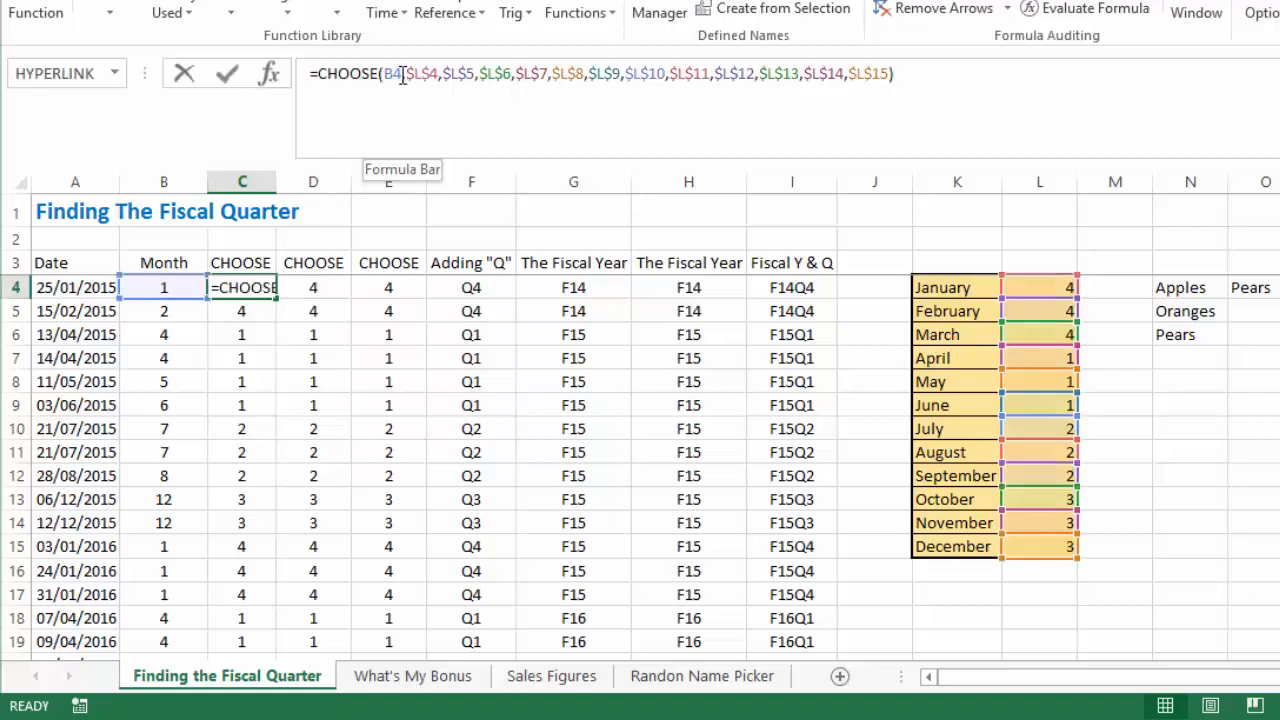
{"action": "left_click_drag", "start_coordinate": [403, 75], "coordinate": [384, 75]}
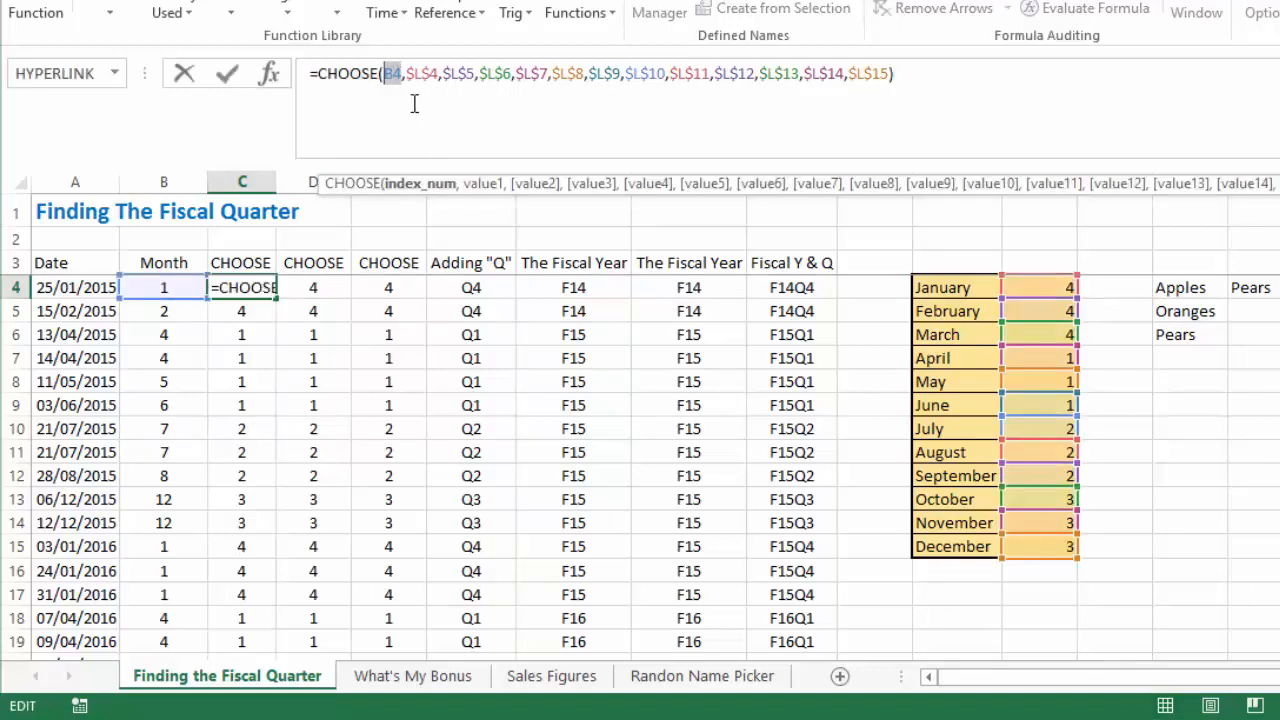
{"action": "key", "text": "Escape"}
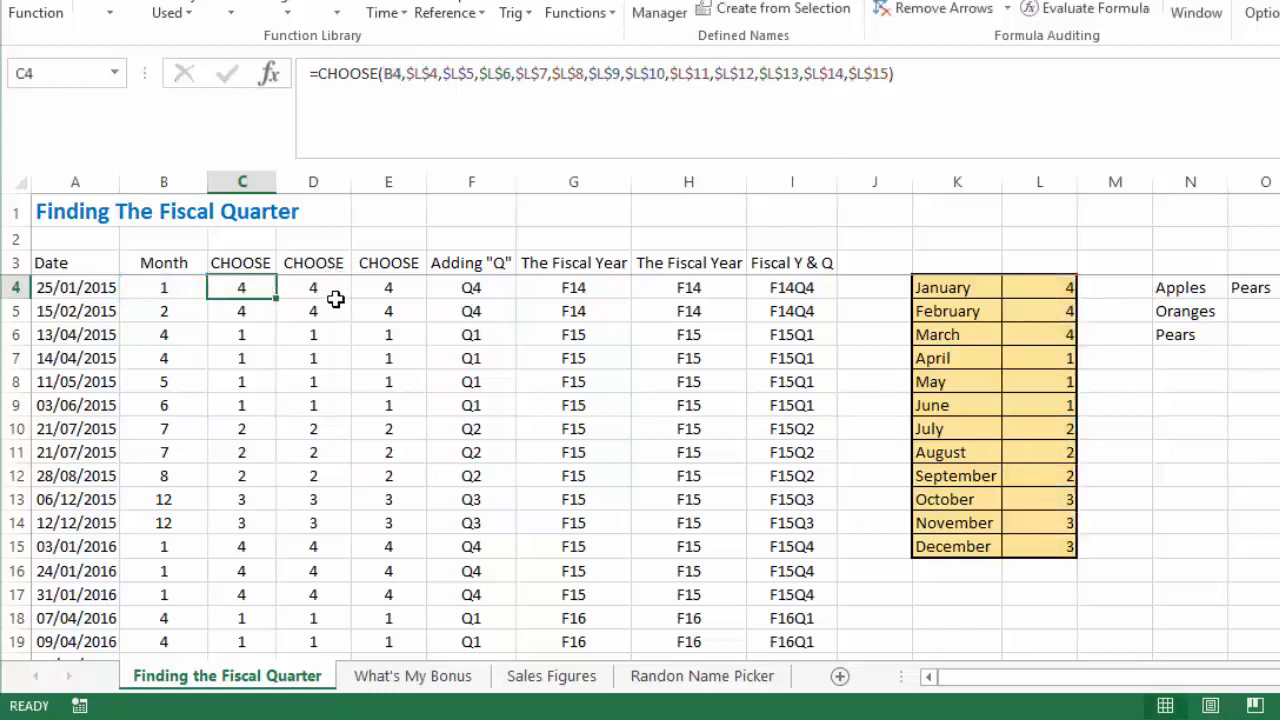
{"action": "left_click", "coordinate": [340, 288]}
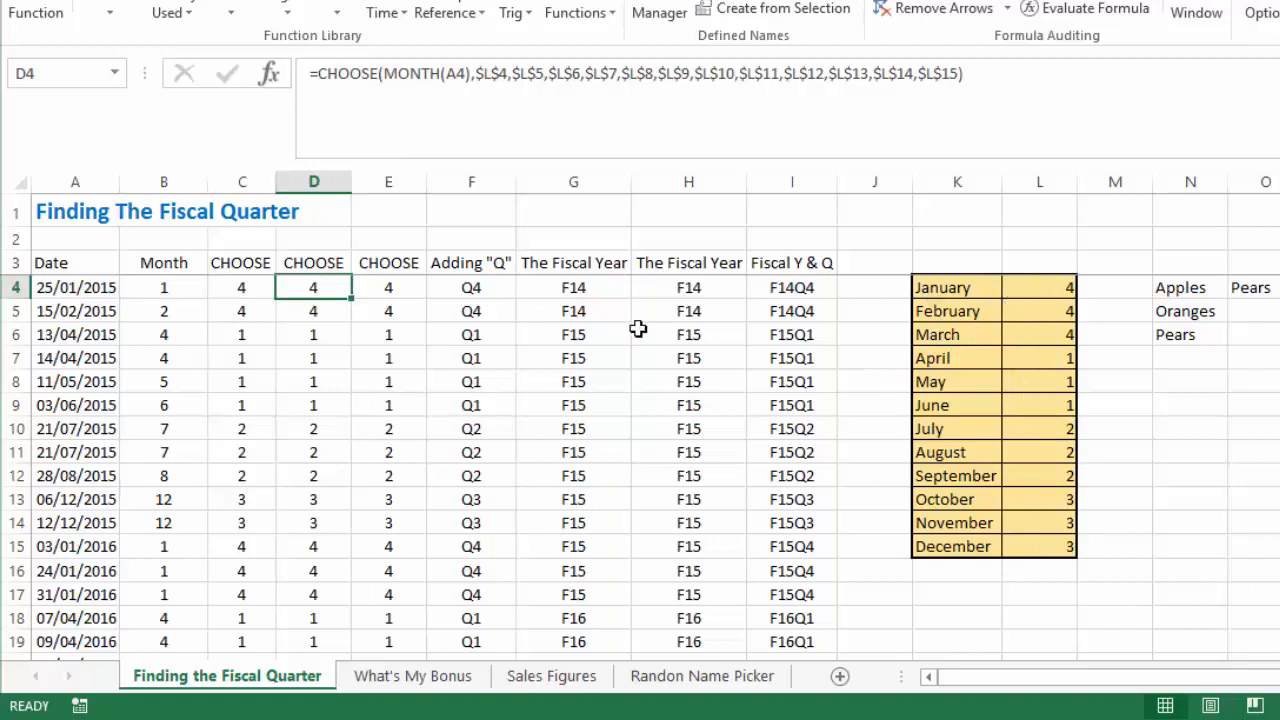
- Delete column E, the duplicate CHOOSE column beside column D
{"action": "left_click", "coordinate": [394, 288]}
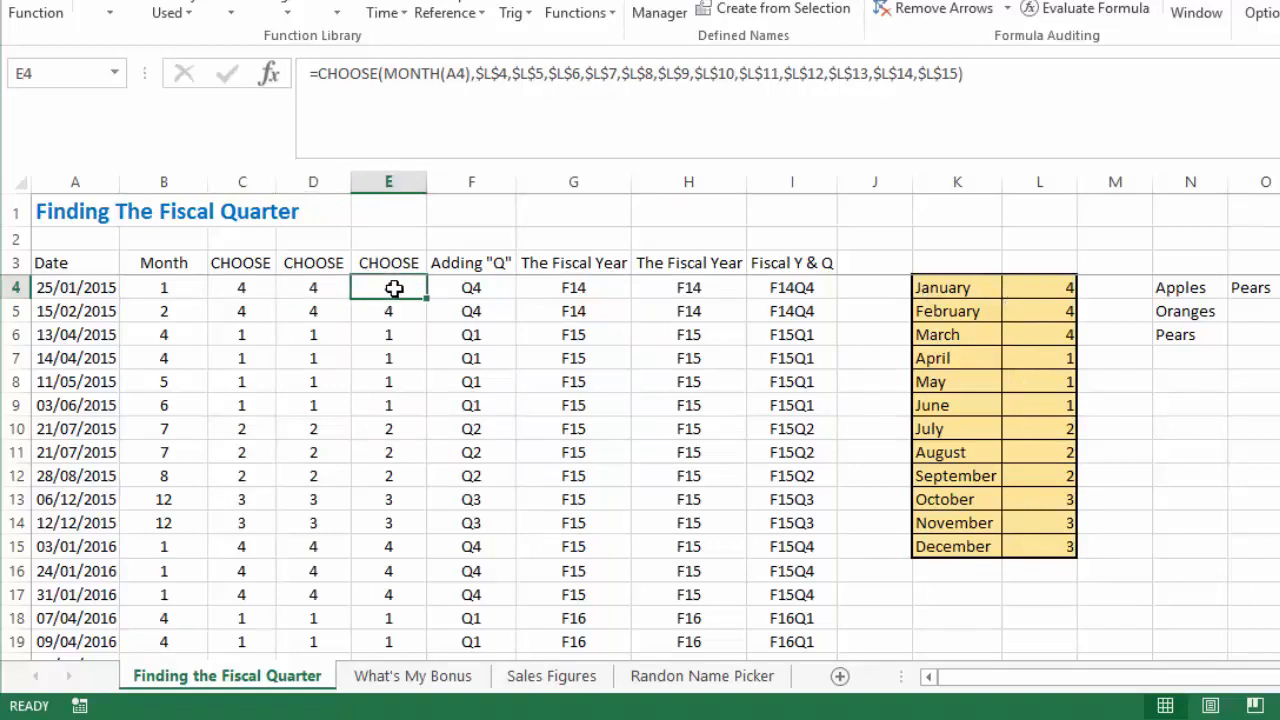
{"action": "left_click", "coordinate": [403, 185]}
{"action": "right_click", "coordinate": [408, 189]}
{"action": "left_click", "coordinate": [483, 379]}
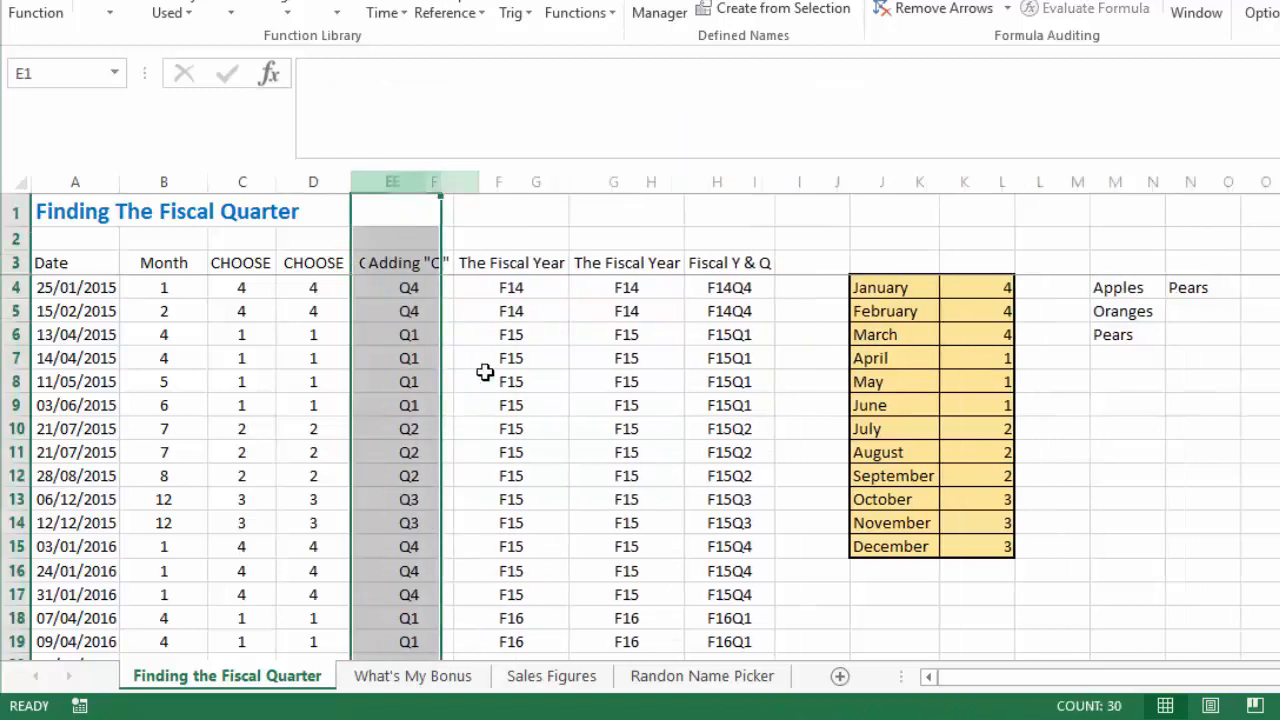
- Inspect the Adding "Q" formula in E4 and the cells just below it, and return to E4
{"action": "left_click", "coordinate": [422, 285]}
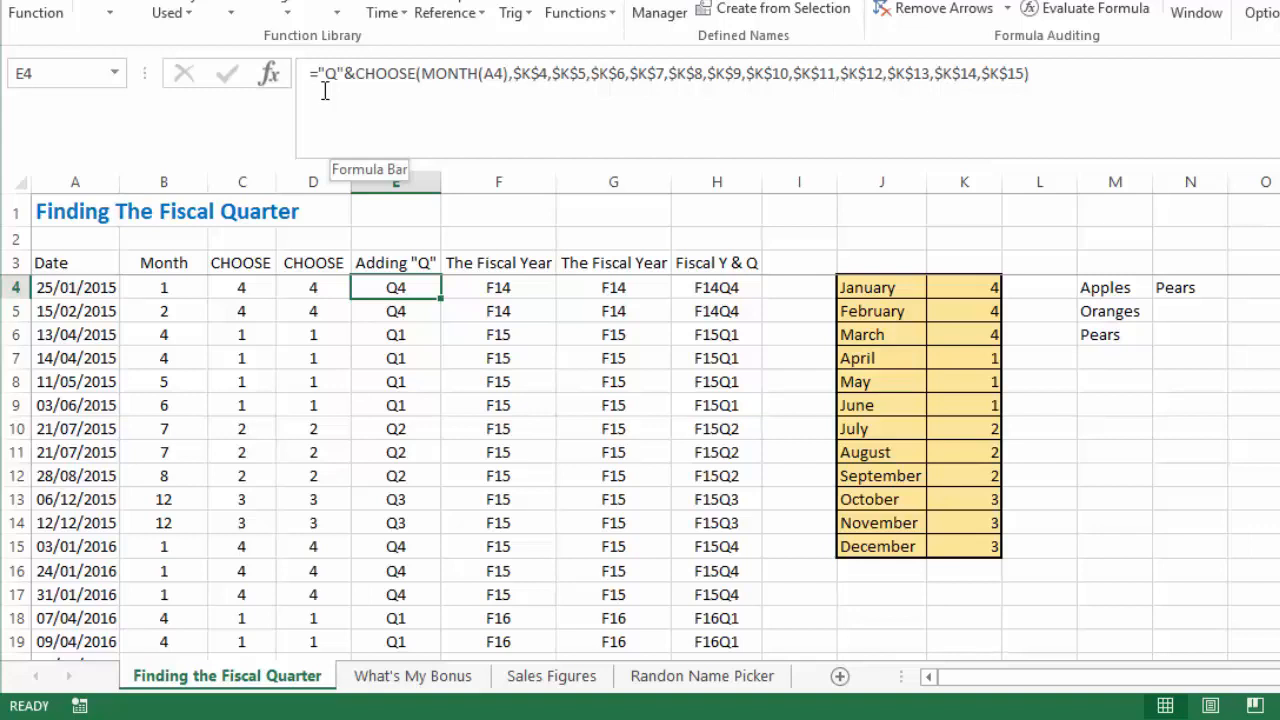
{"action": "key", "text": "Down"}
{"action": "key", "text": "Down"}
{"action": "key", "text": "Down"}
{"action": "key", "text": "Up"}
{"action": "key", "text": "Up"}
{"action": "key", "text": "Up"}
- Examine the Fiscal Year formula in F4, focusing on its RIGHT function
{"action": "key", "text": "Right"}
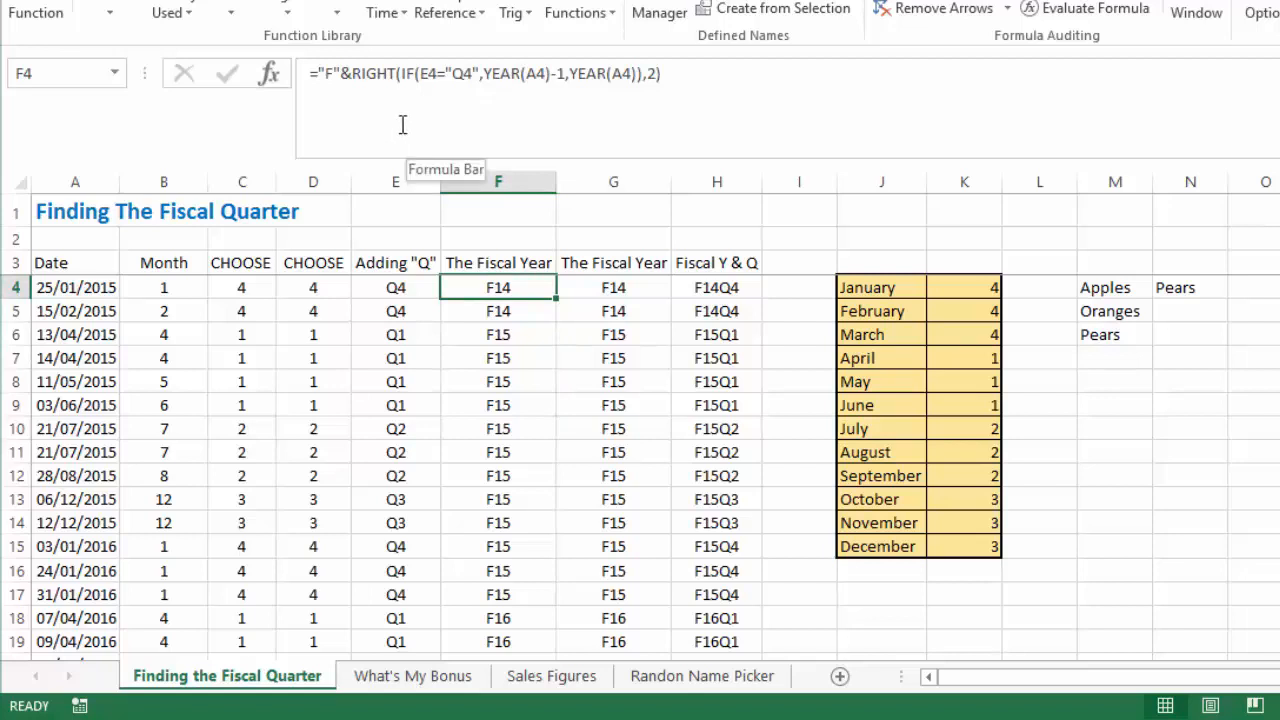
{"action": "left_click", "coordinate": [350, 77]}
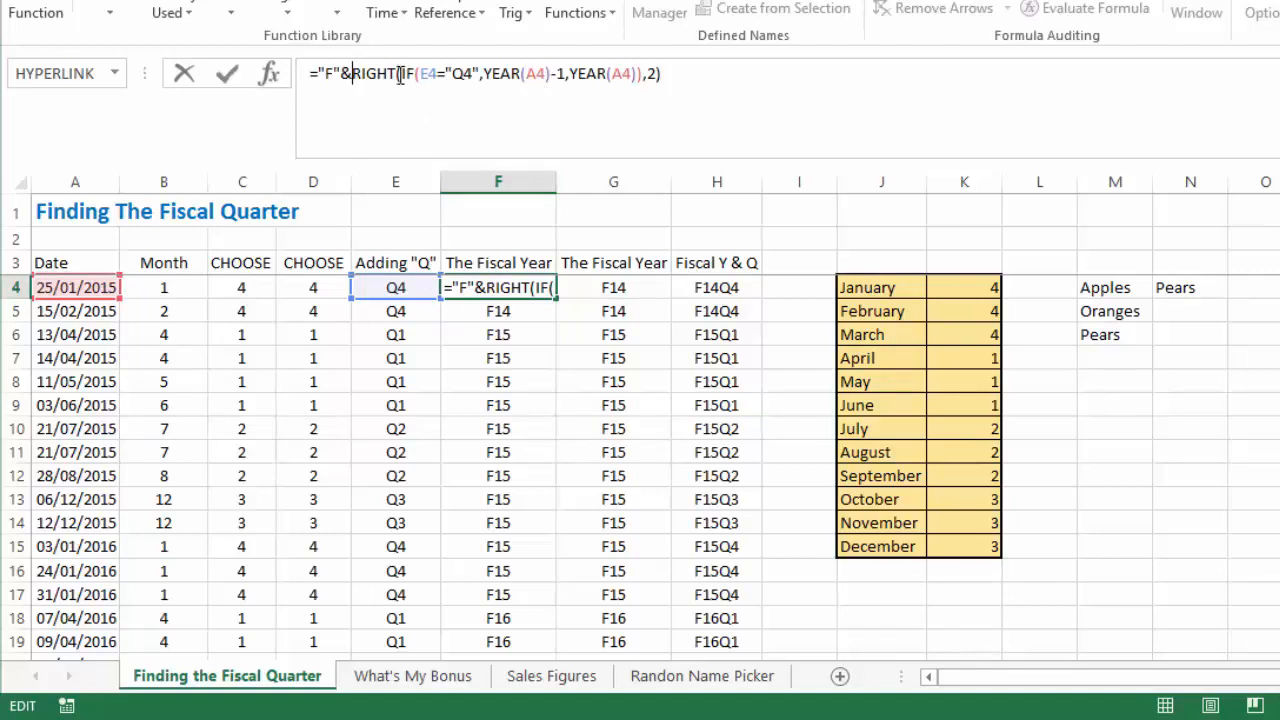
{"action": "left_click_drag", "start_coordinate": [395, 73], "coordinate": [366, 77]}
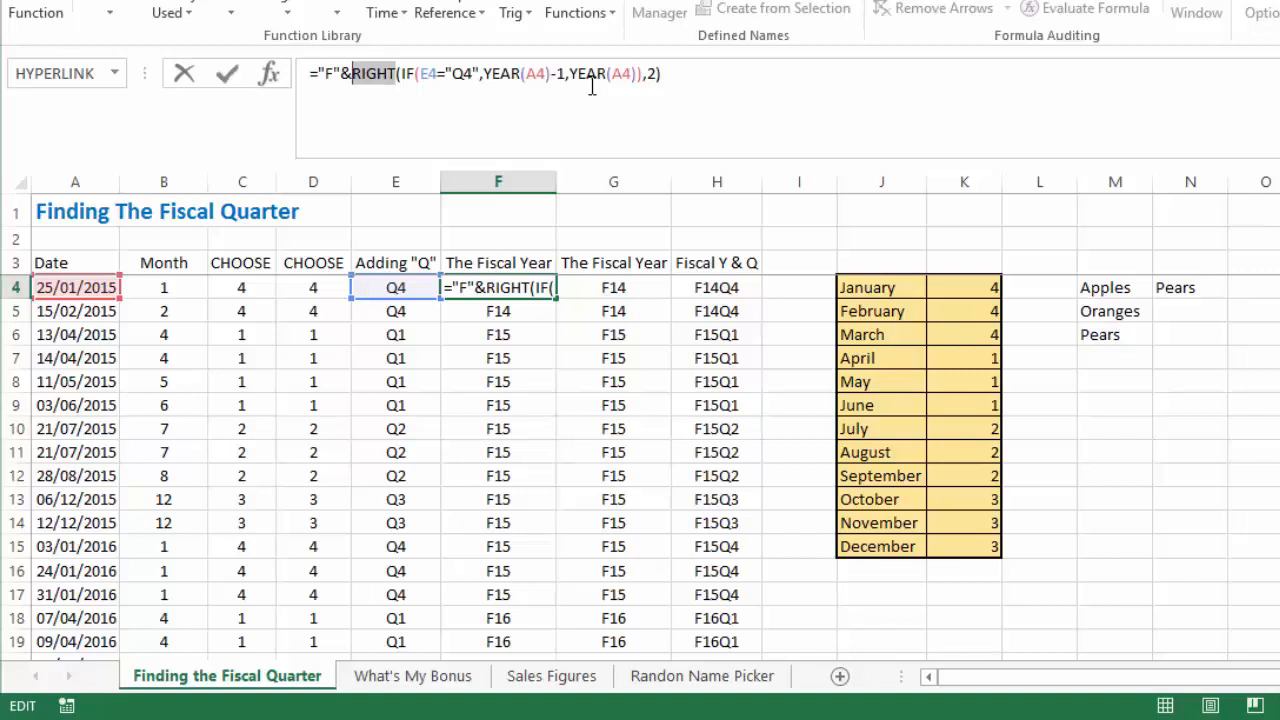
{"action": "key", "text": "Return"}
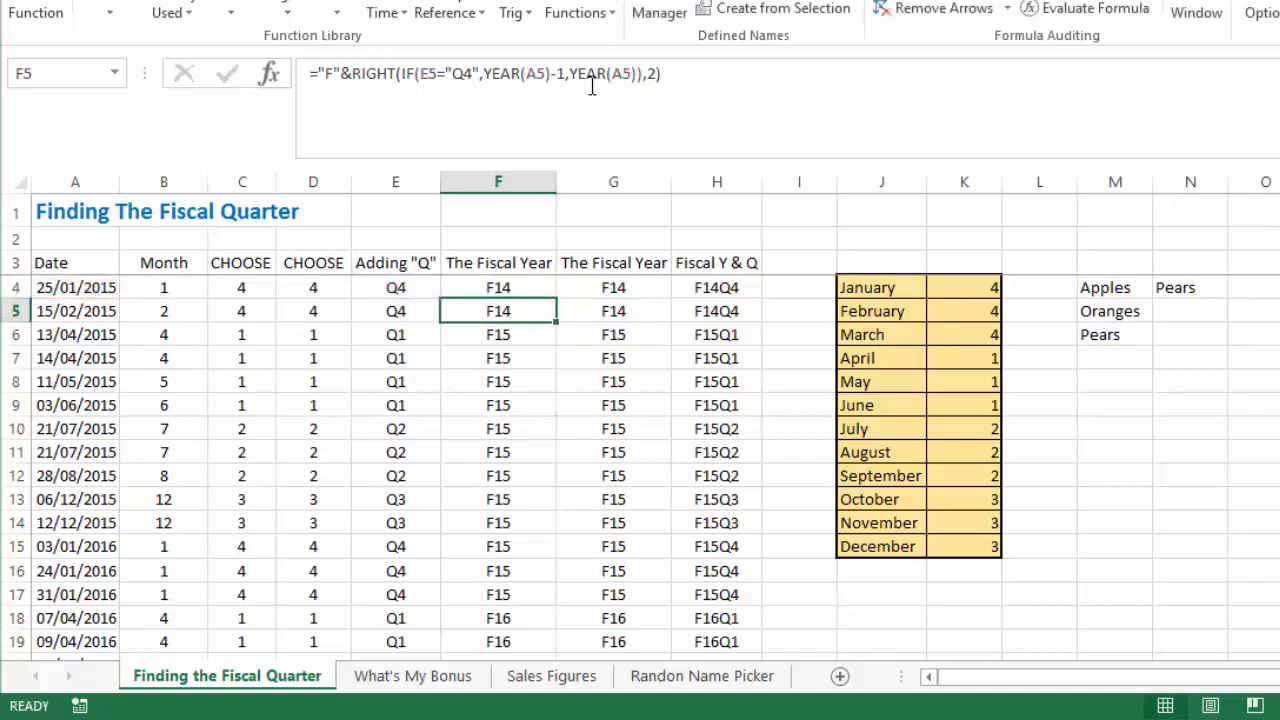
- Review the Fiscal Year formulas in the rows below F4 and return to F4
{"action": "key", "text": "Up"}
{"action": "key", "text": "Down"}
{"action": "key", "text": "Down"}
{"action": "key", "text": "Down"}
{"action": "key", "text": "Down"}
{"action": "key", "text": "Down"}
{"action": "key", "text": "Down"}
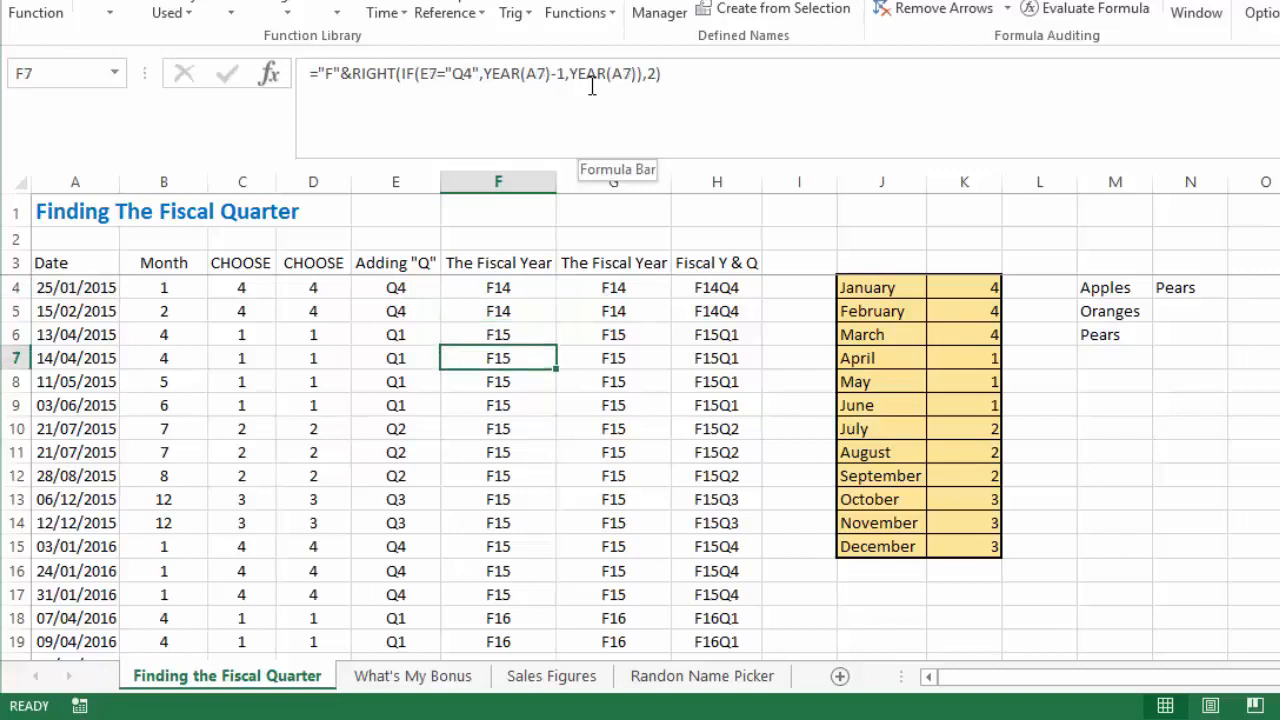
{"action": "key", "text": "Up"}
{"action": "key", "text": "Up"}
{"action": "key", "text": "Up"}
{"action": "key", "text": "Up"}
{"action": "key", "text": "Up"}
{"action": "key", "text": "Up"}
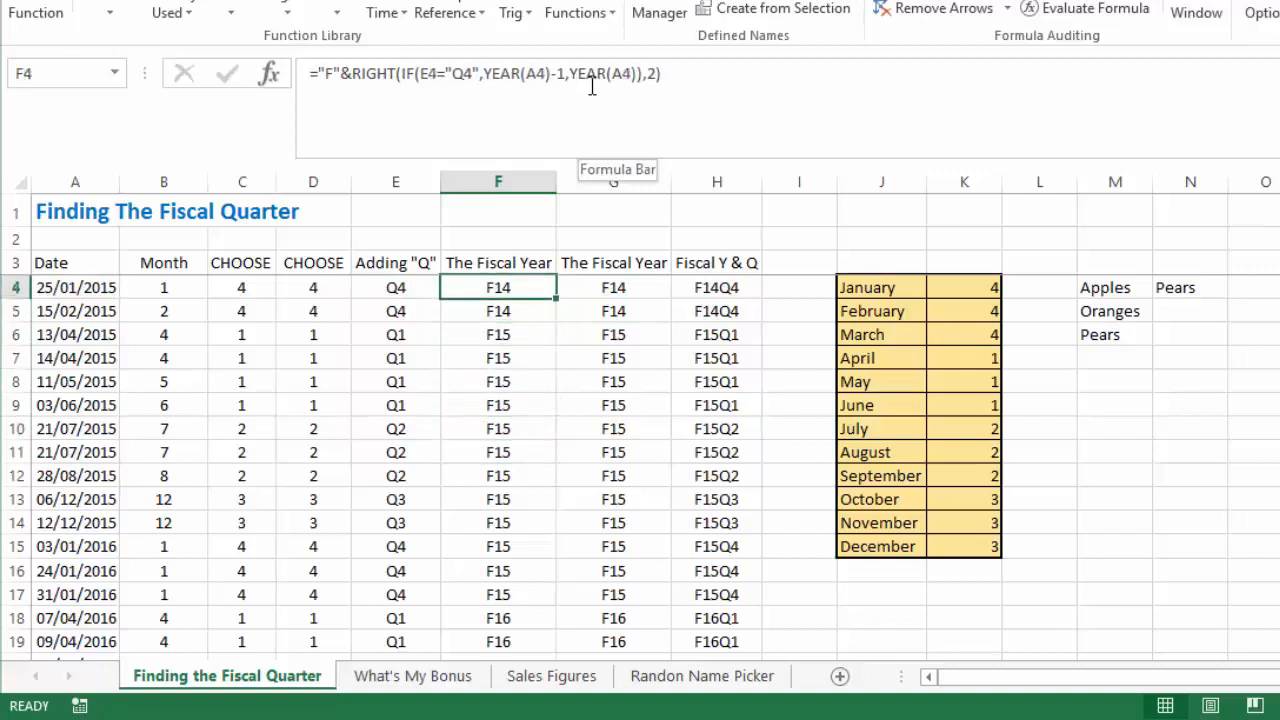
- Compare the Fiscal Year formula in F4 with the version in G4 that nests the CHOOSE function
{"action": "key", "text": "Right"}
{"action": "key", "text": "Left"}
{"action": "left_click", "coordinate": [634, 287]}
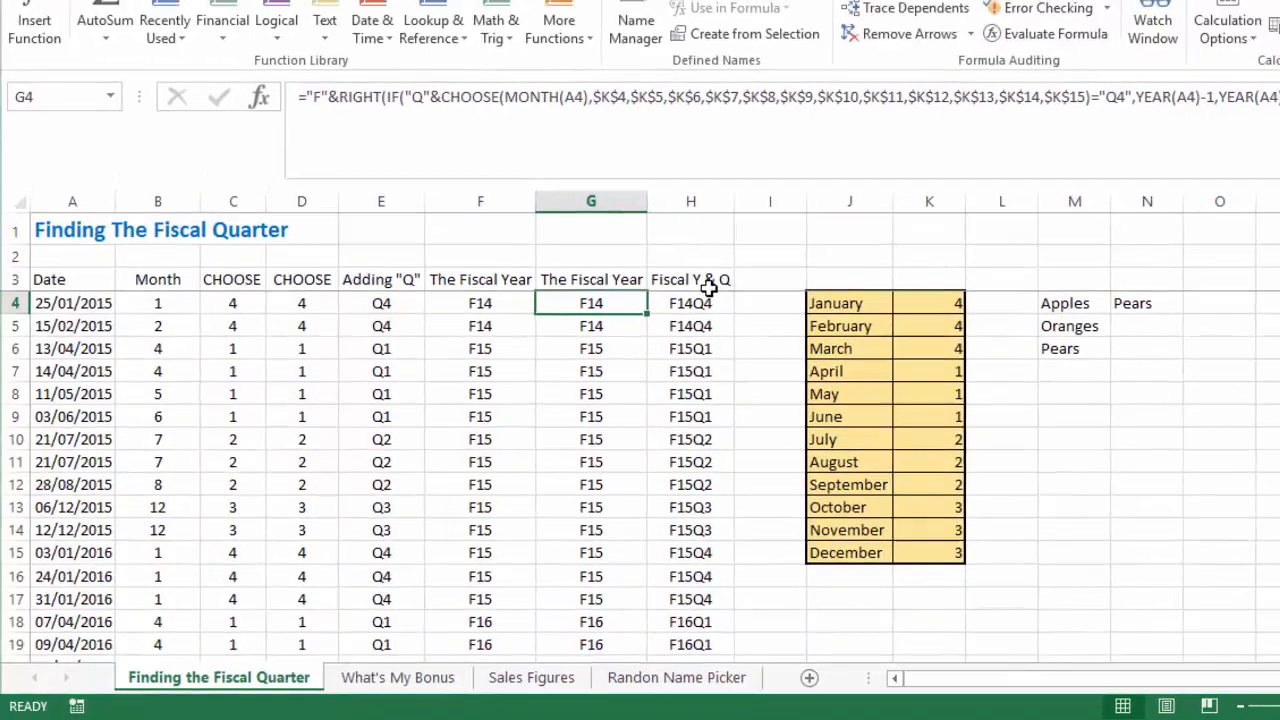
- Examine the combined Fiscal Y & Q formula in H4, highlighting the CHOOSE part at its end
{"action": "left_click", "coordinate": [707, 292]}
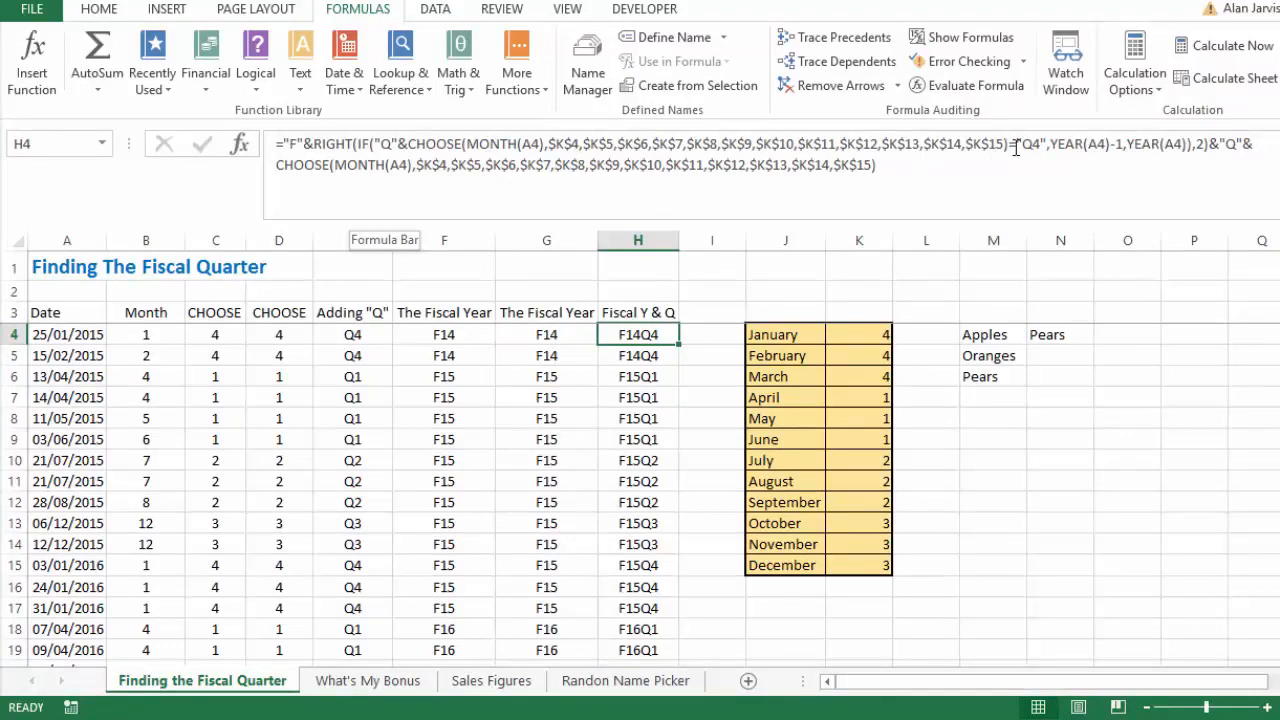
{"action": "left_click", "coordinate": [1254, 144]}
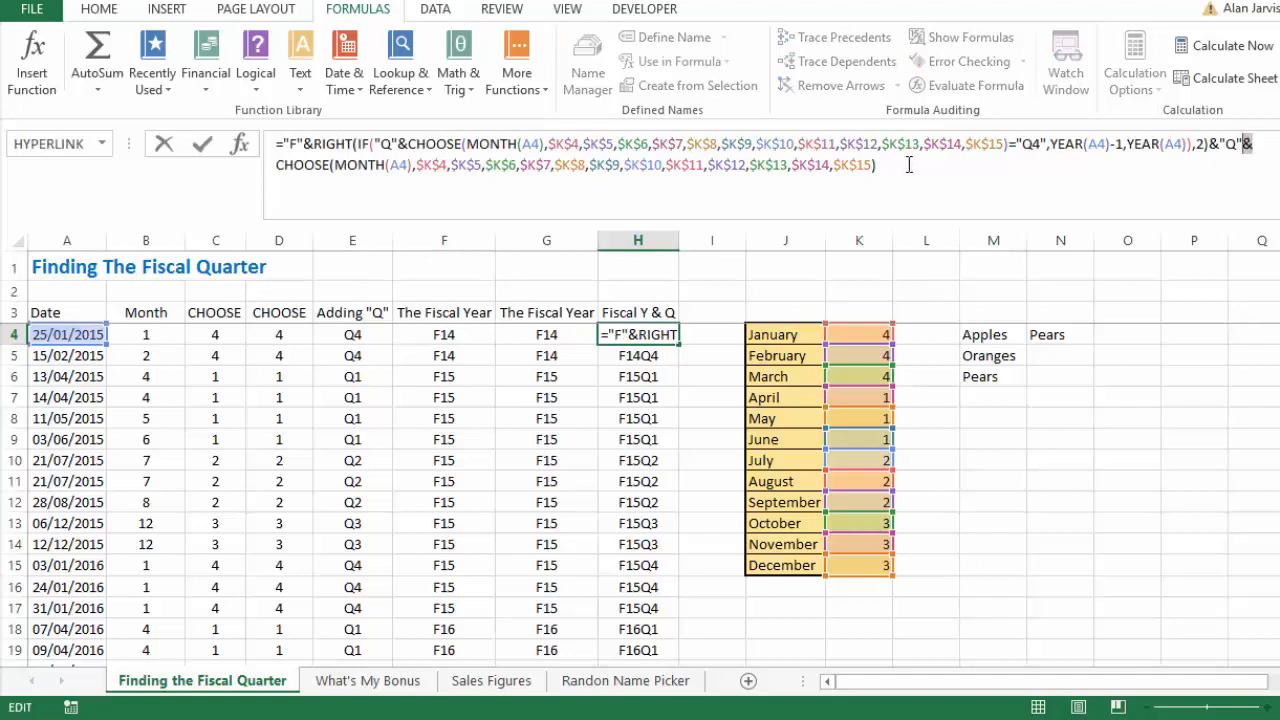
{"action": "left_click_drag", "start_coordinate": [909, 165], "coordinate": [276, 160]}
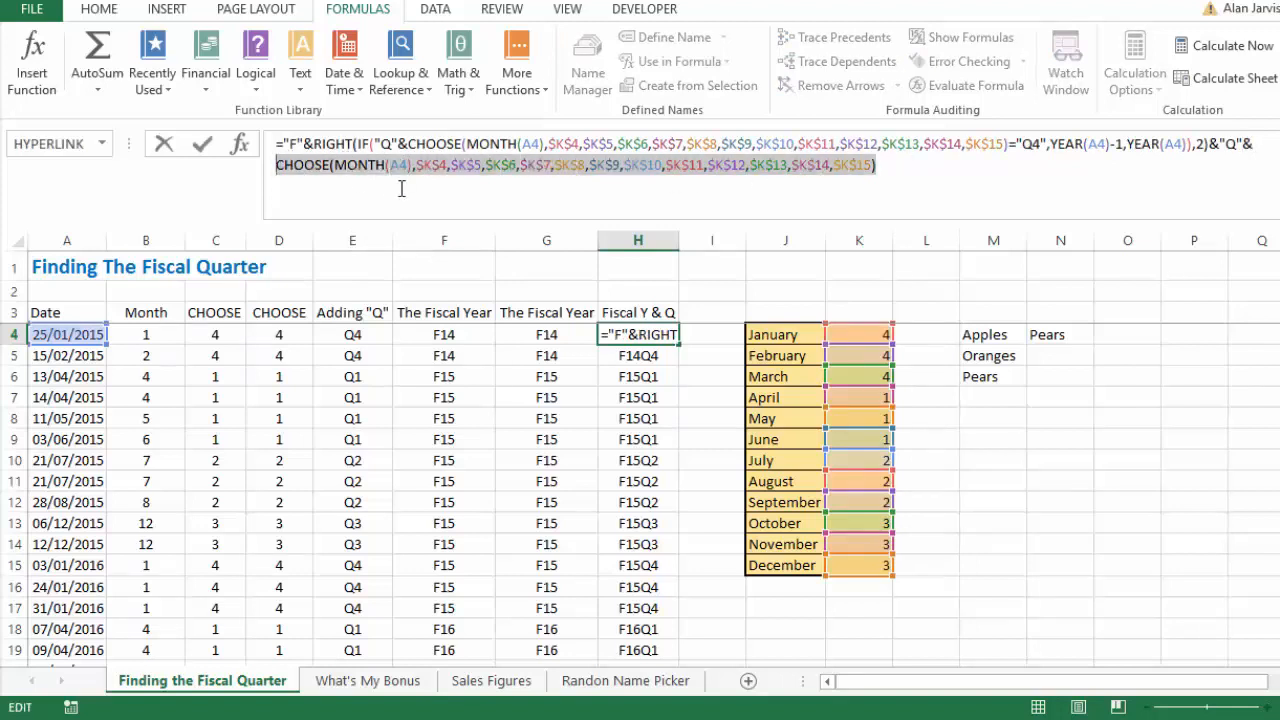
{"action": "key", "text": "Escape"}
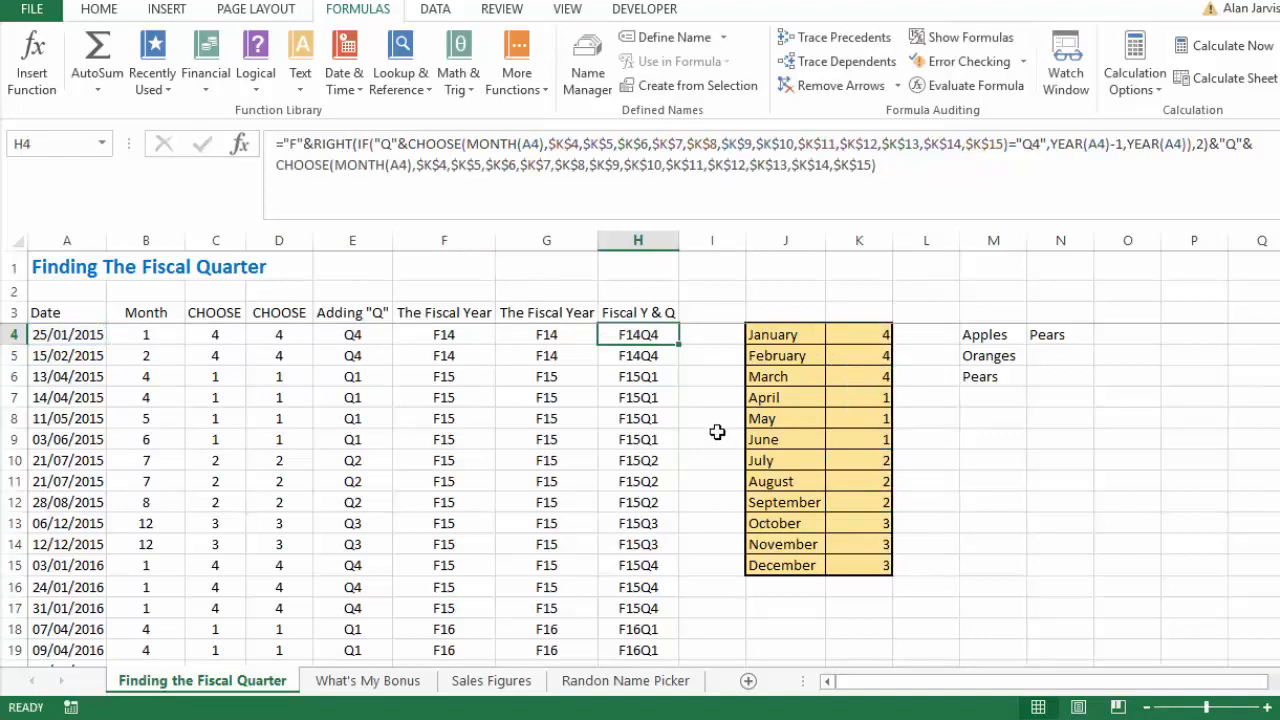
- Review the Fiscal Y & Q results and formulas from H5 down to H8
{"action": "key", "text": "Down"}
{"action": "key", "text": "Down"}
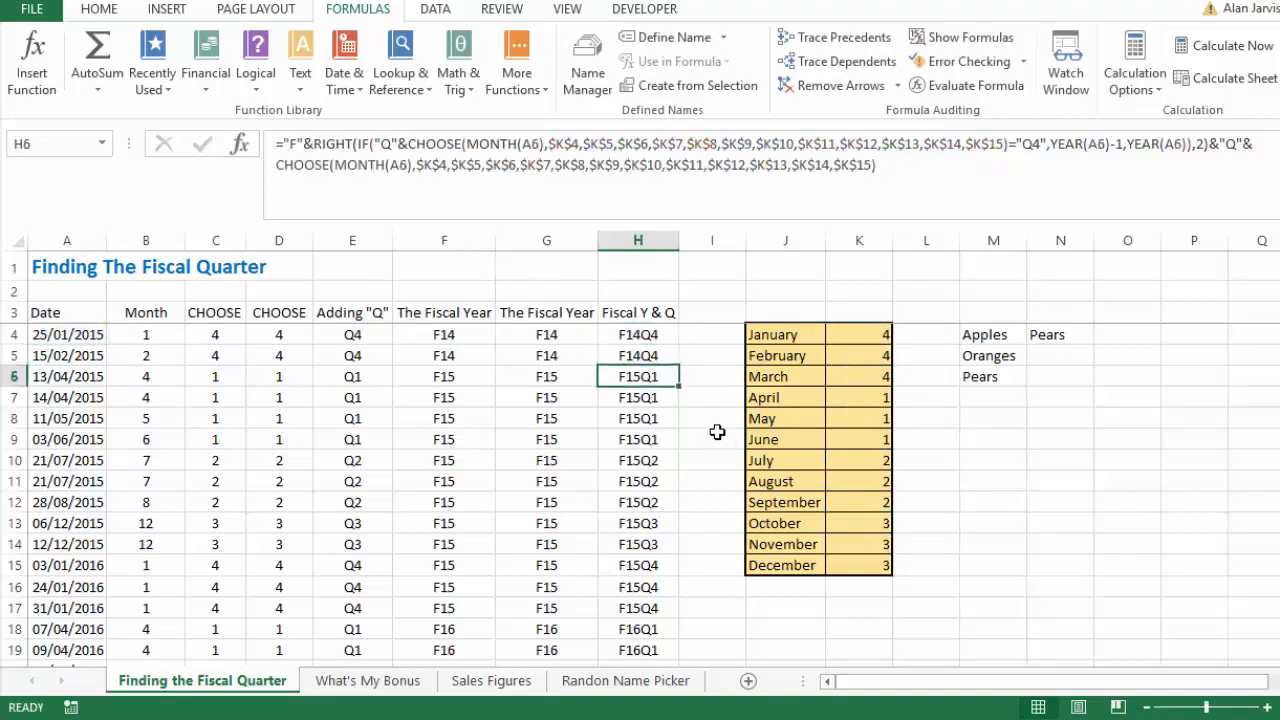
{"action": "key", "text": "Down"}
{"action": "key", "text": "Down"}
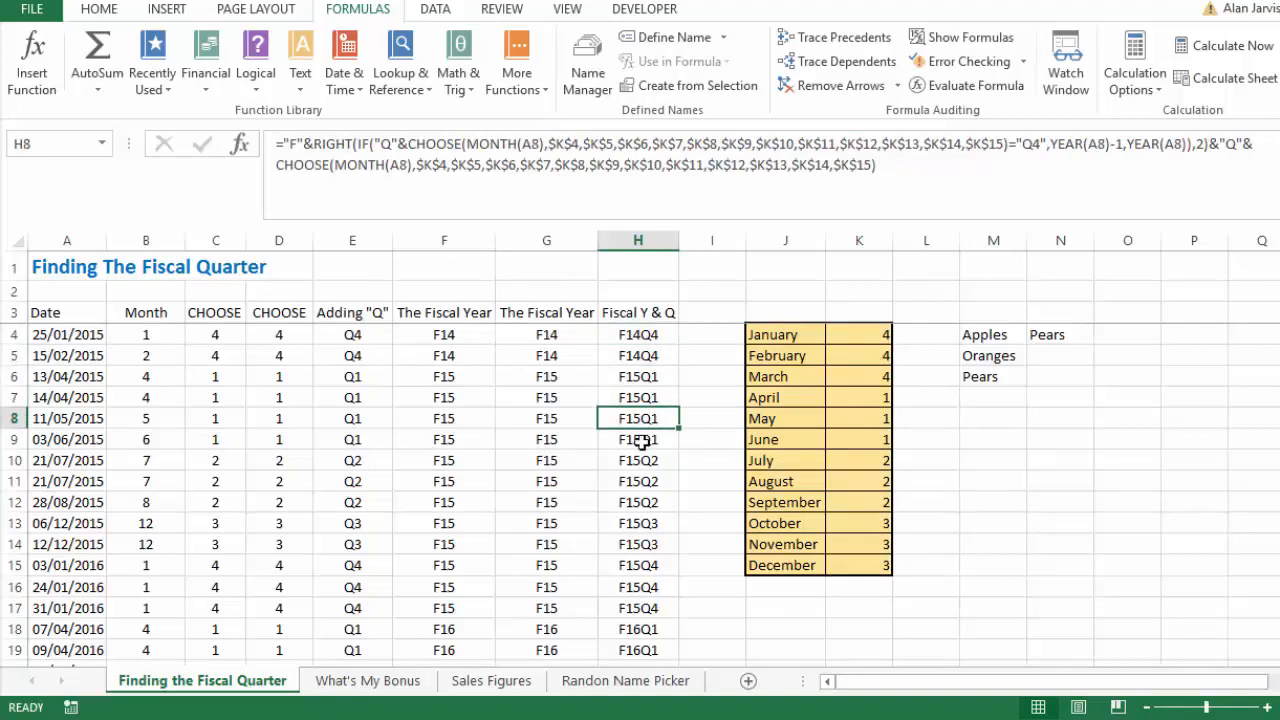
- Open the What's My Bonus sheet and examine the names, salaries and salary bands in A1:C8
{"action": "left_click", "coordinate": [381, 688]}
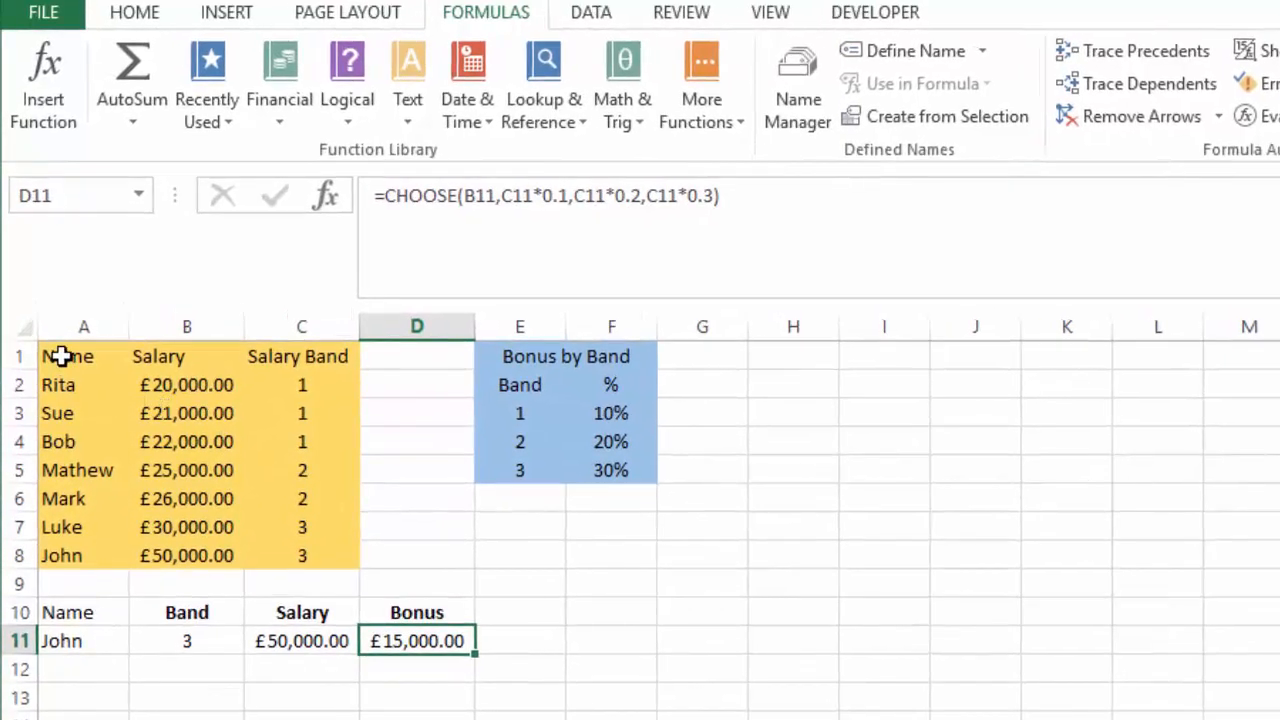
{"action": "left_click_drag", "start_coordinate": [57, 356], "coordinate": [323, 577]}
{"action": "left_click", "coordinate": [323, 580]}
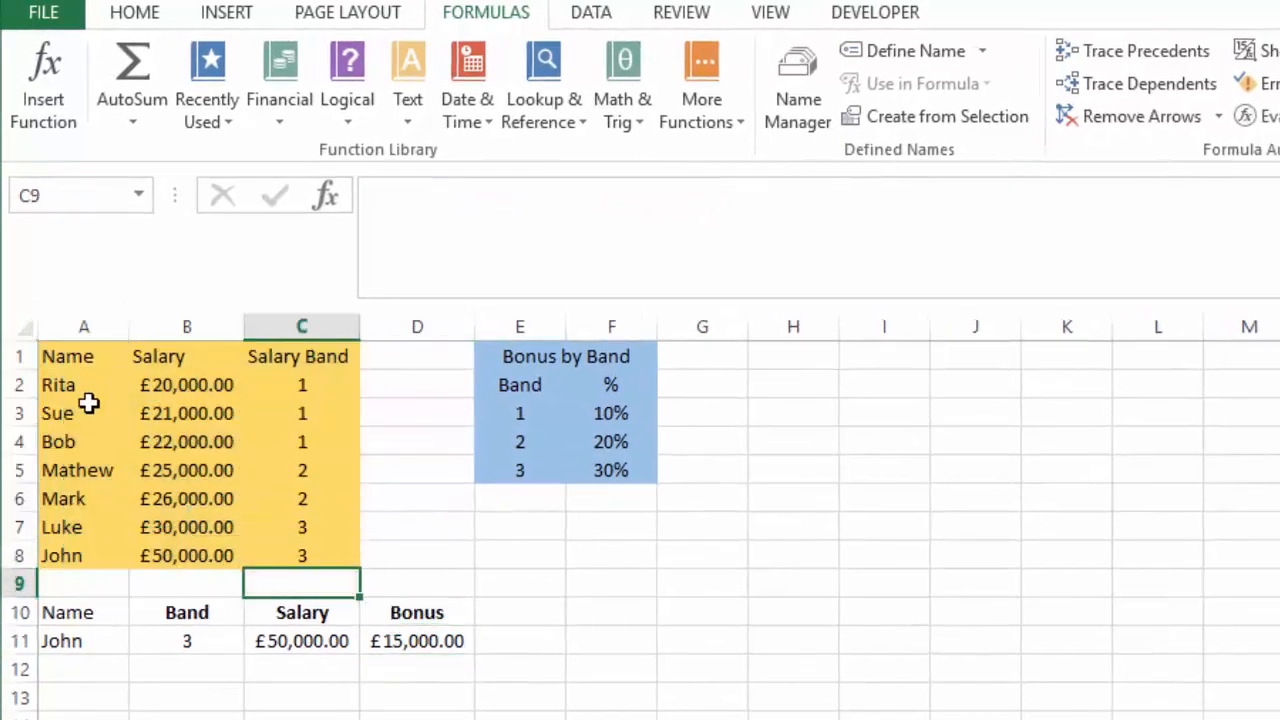
{"action": "left_click_drag", "start_coordinate": [88, 413], "coordinate": [88, 499]}
{"action": "left_click_drag", "start_coordinate": [206, 382], "coordinate": [214, 556]}
{"action": "left_click_drag", "start_coordinate": [334, 382], "coordinate": [336, 563]}
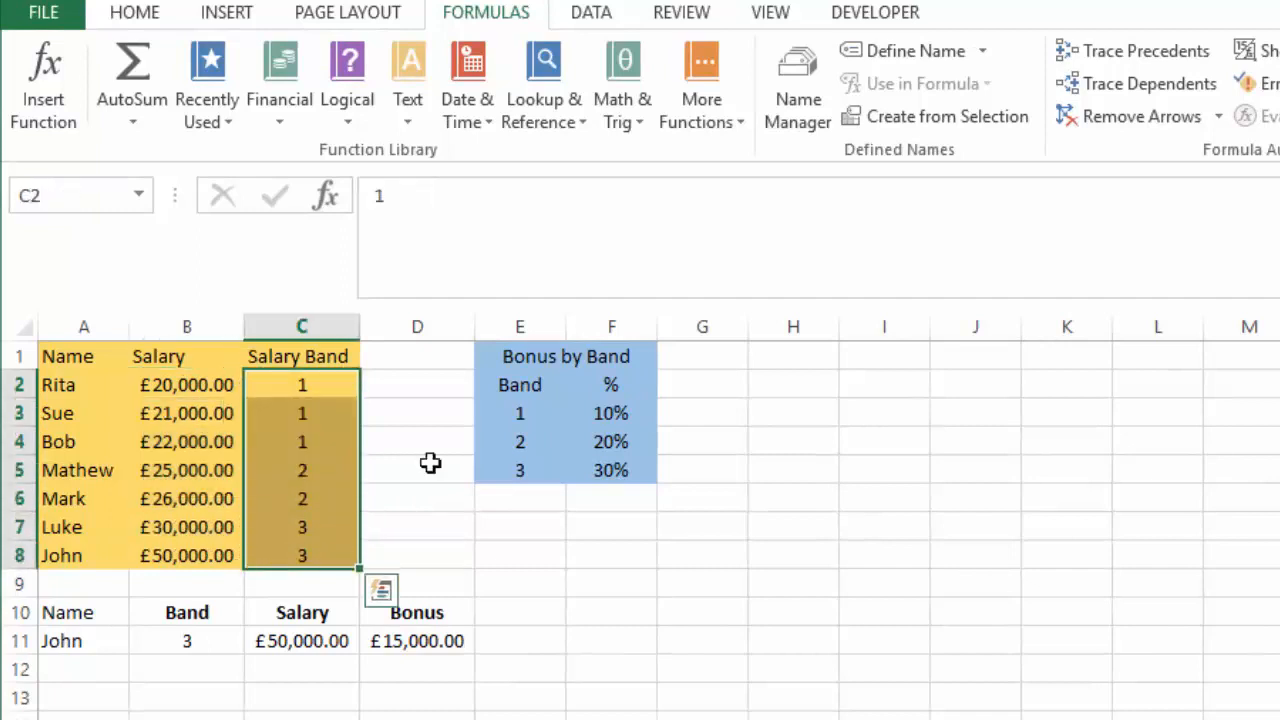
- Examine the Bonus by Band table, matching each band in E3:E5 to its percentage in F3:F5
{"action": "left_click", "coordinate": [525, 415]}
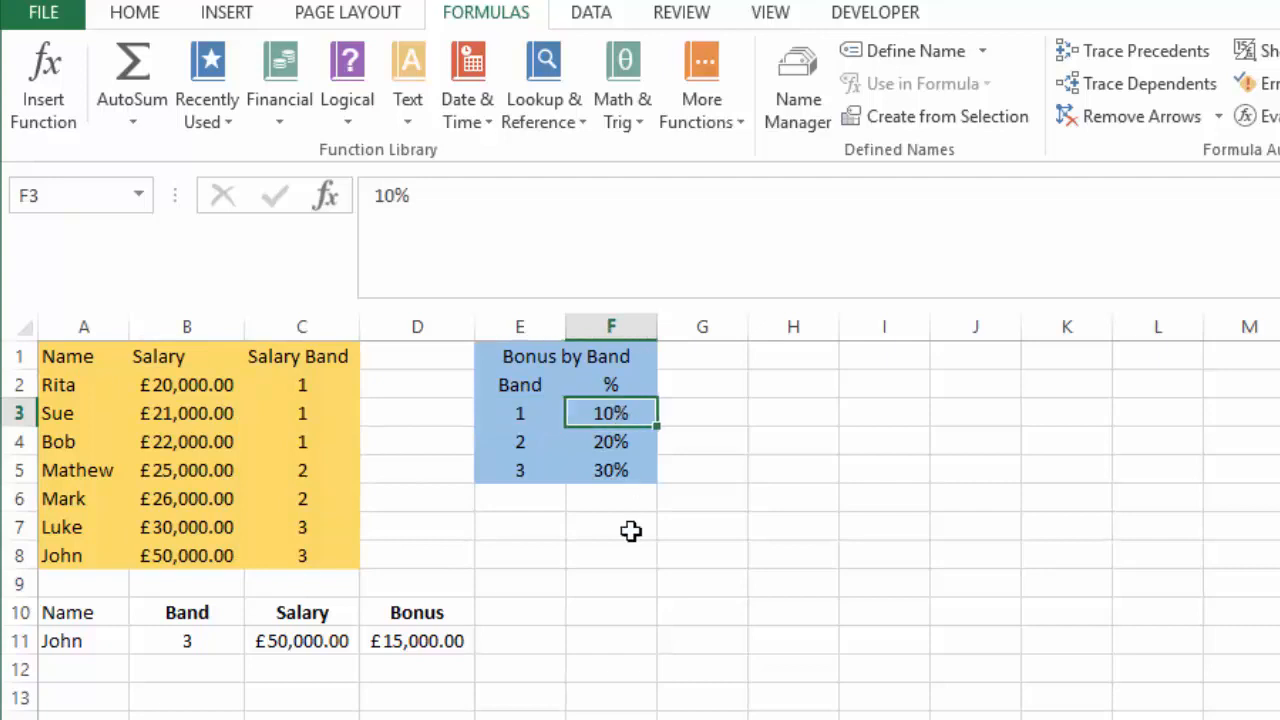
{"action": "left_click", "coordinate": [543, 437]}
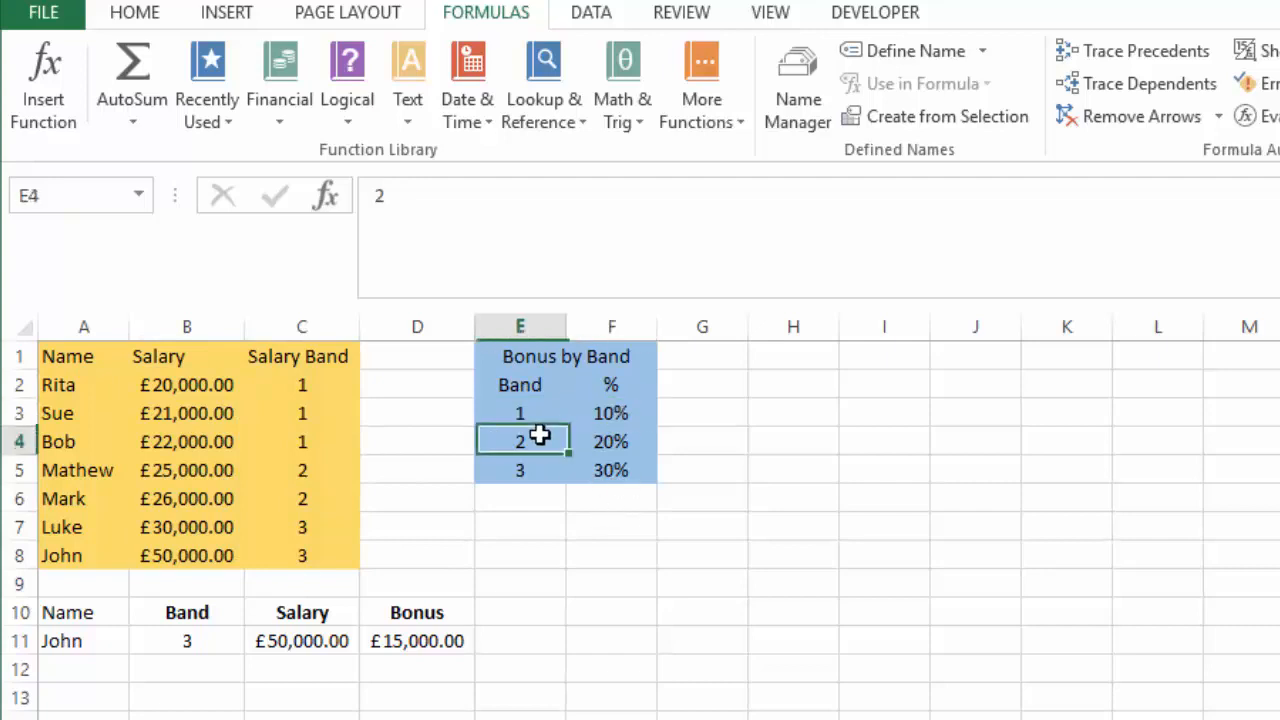
{"action": "left_click", "coordinate": [626, 440]}
{"action": "left_click", "coordinate": [538, 468]}
{"action": "left_click", "coordinate": [602, 470]}
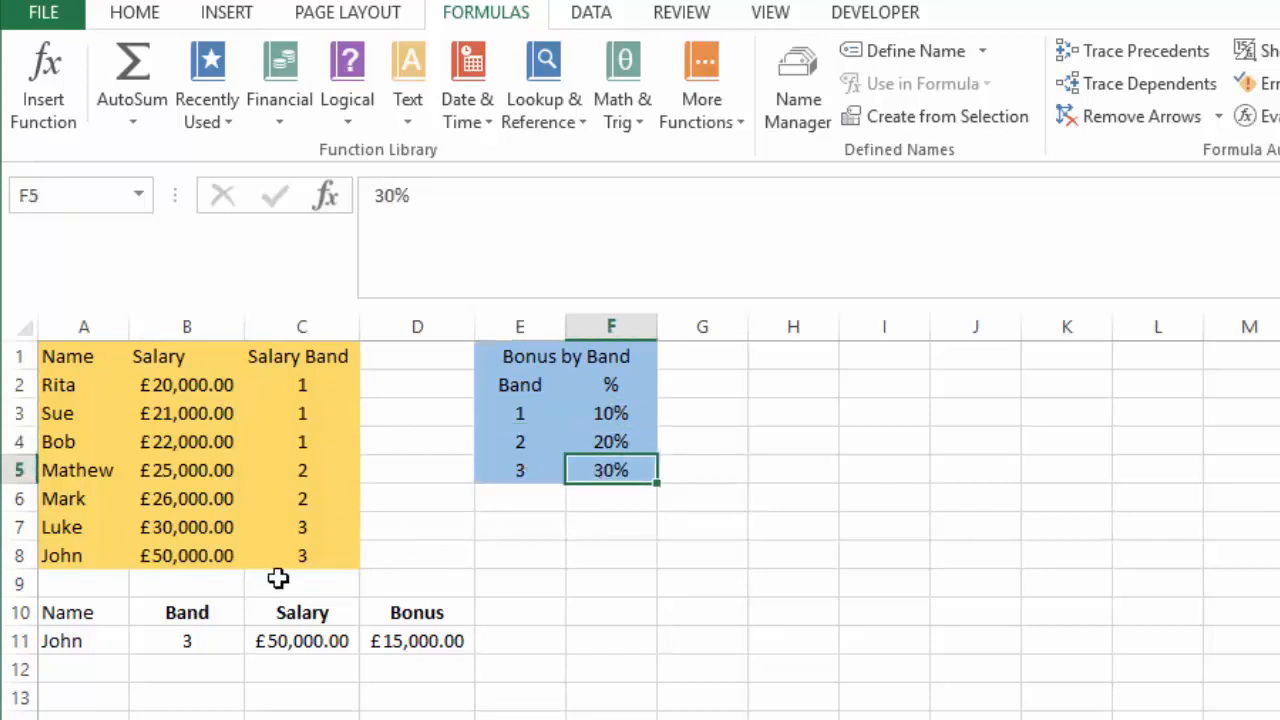
- Inspect the VLOOKUP formula for Band in B11, tracing it to the name in A11 and the Salary Band column
{"action": "left_click", "coordinate": [218, 645]}
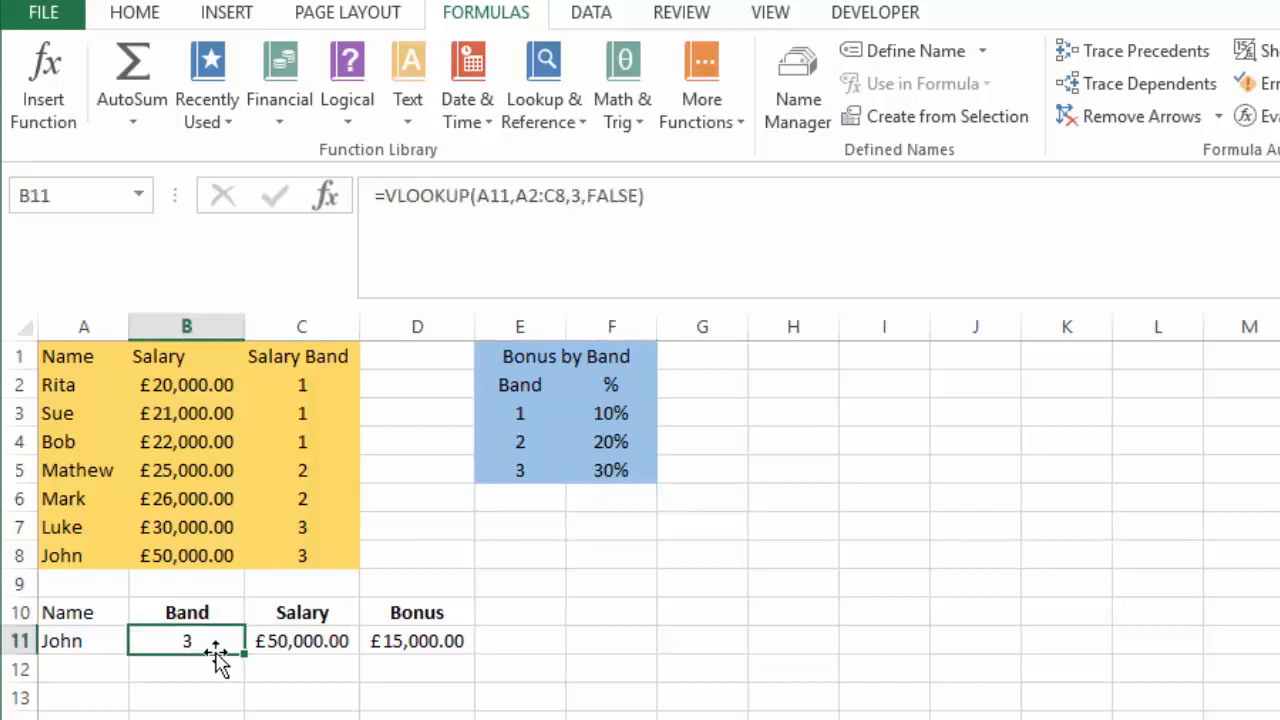
{"action": "left_click", "coordinate": [79, 650]}
{"action": "left_click", "coordinate": [315, 384]}
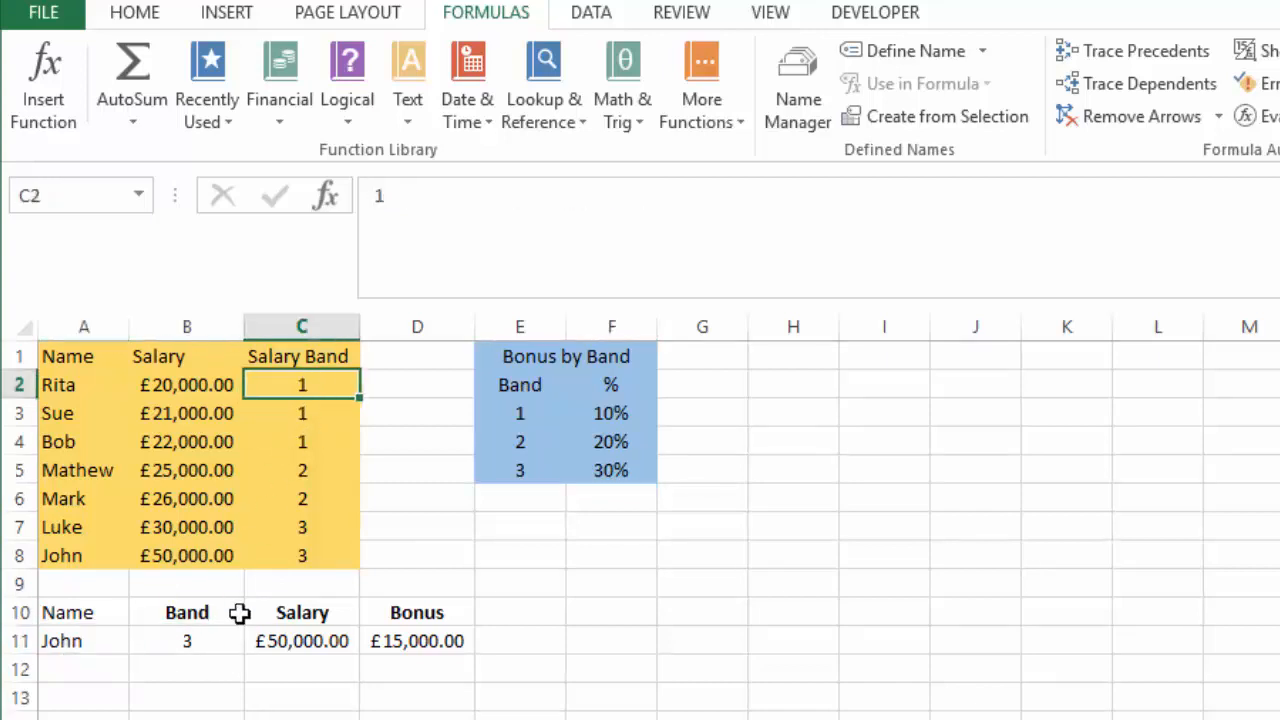
- Replace the lookup name in A11 with the first employee's name from the salary table
{"action": "left_click", "coordinate": [100, 640]}
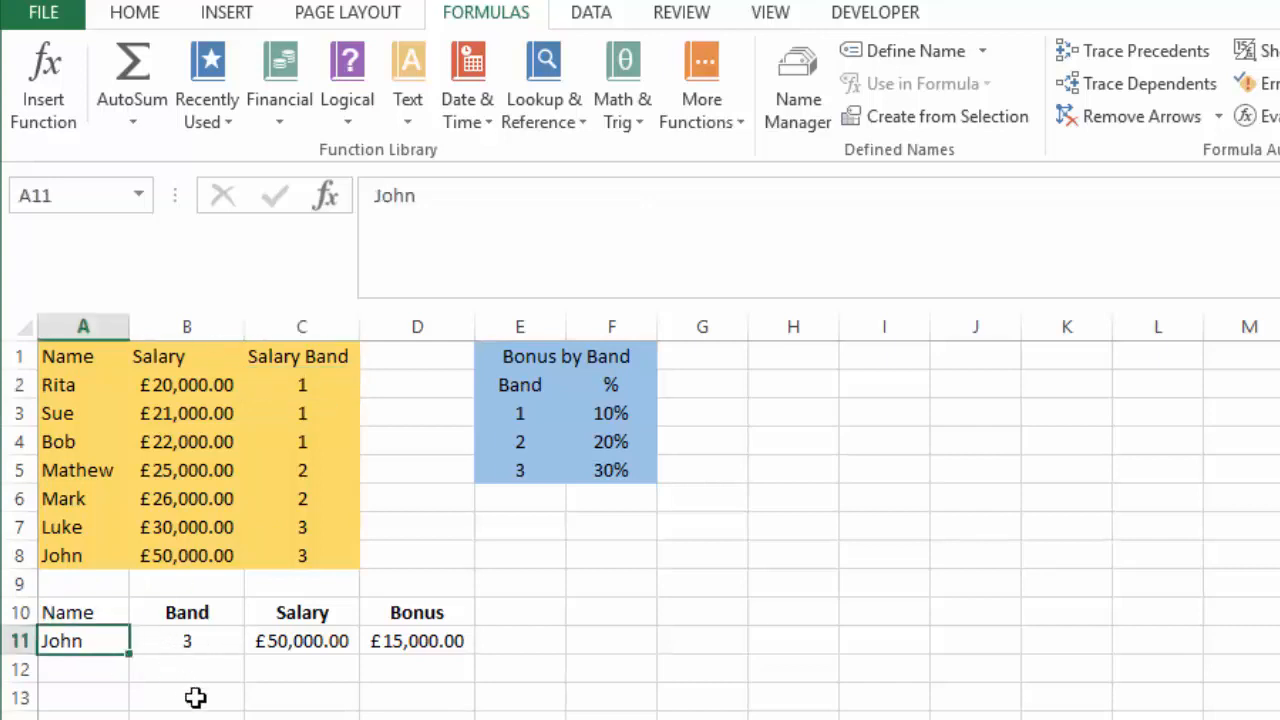
{"action": "type", "text": "rita"}
{"action": "key", "text": "Return"}
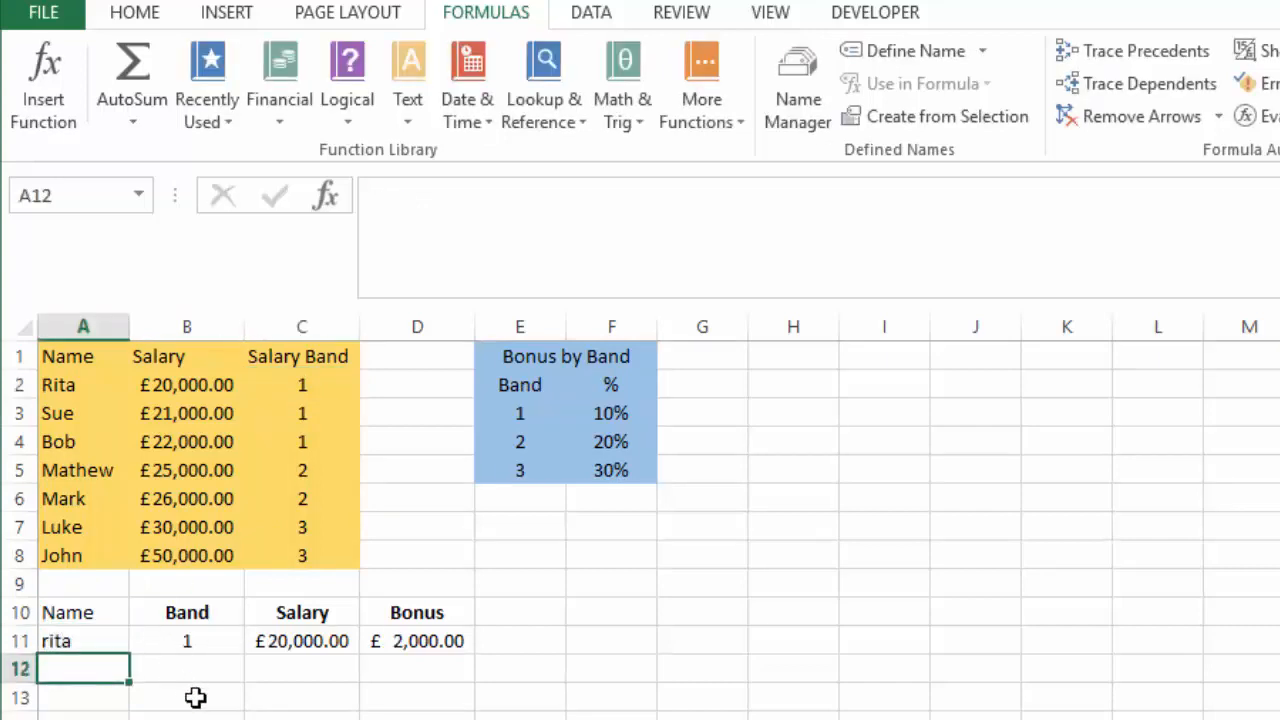
- Inspect the VLOOKUP formula for Salary in C11 and the CHOOSE formula for Bonus in D11
{"action": "key", "text": "Up"}
{"action": "key", "text": "Right"}
{"action": "key", "text": "Right"}
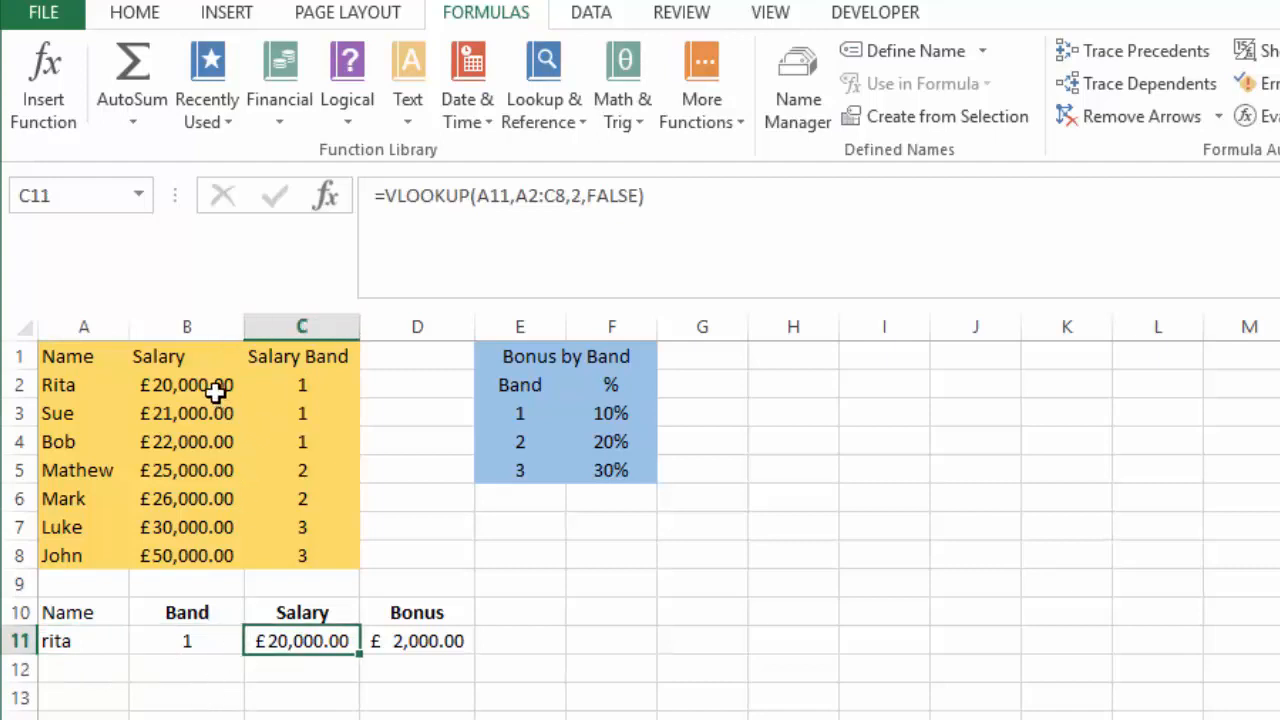
{"action": "left_click", "coordinate": [430, 650]}
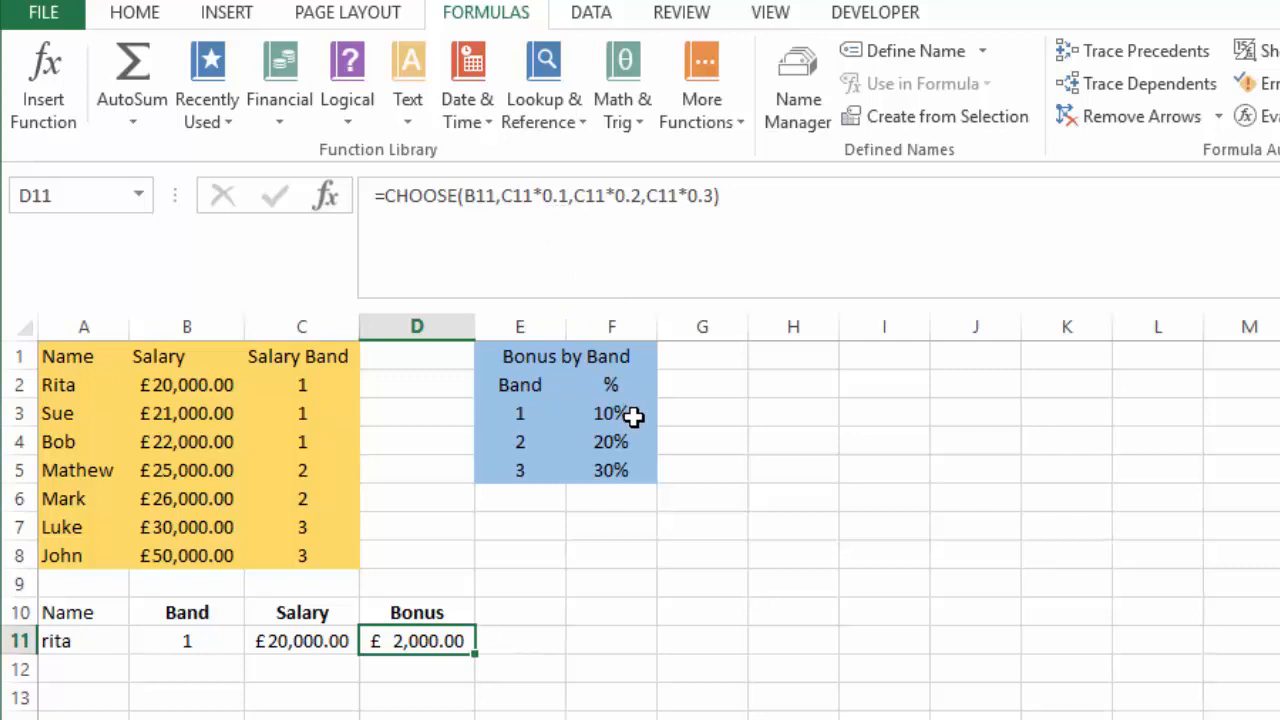
- Examine the three value arguments C11*0.1, C11*0.2 and C11*0.3 in the Bonus CHOOSE formula in D11
{"action": "left_click", "coordinate": [509, 194]}
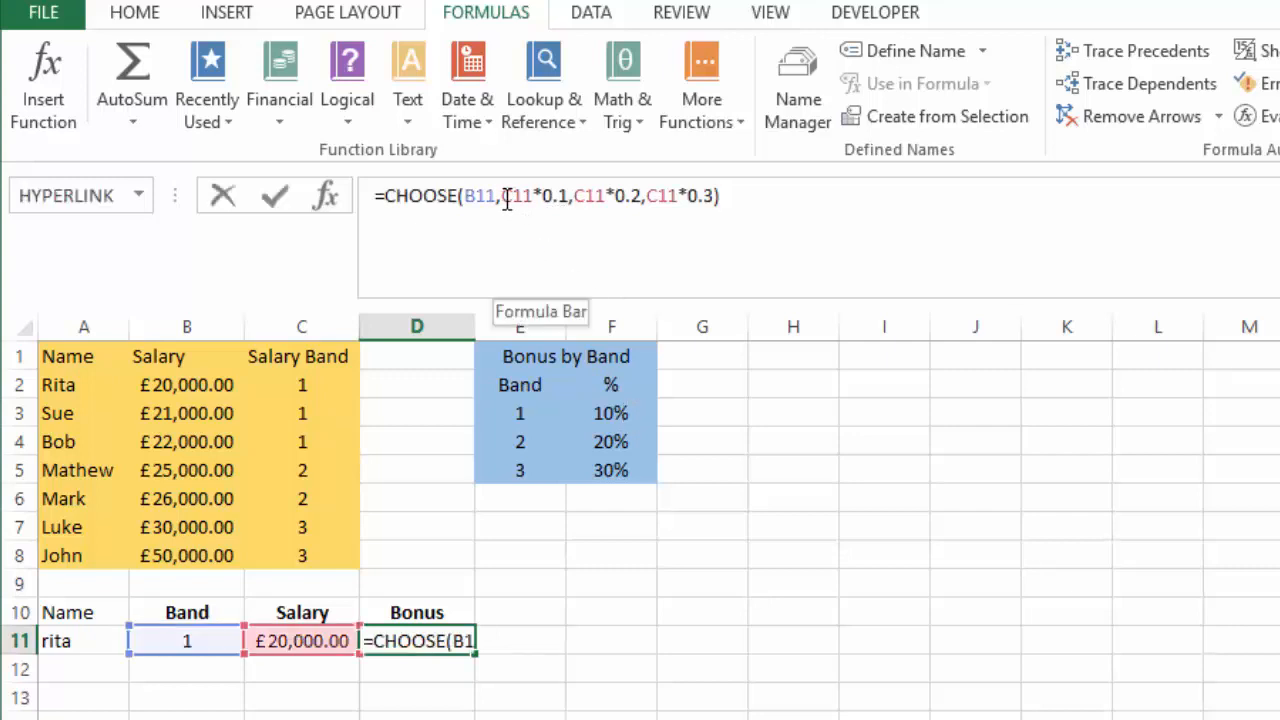
{"action": "double_click", "coordinate": [512, 195]}
{"action": "left_click_drag", "start_coordinate": [551, 193], "coordinate": [568, 195]}
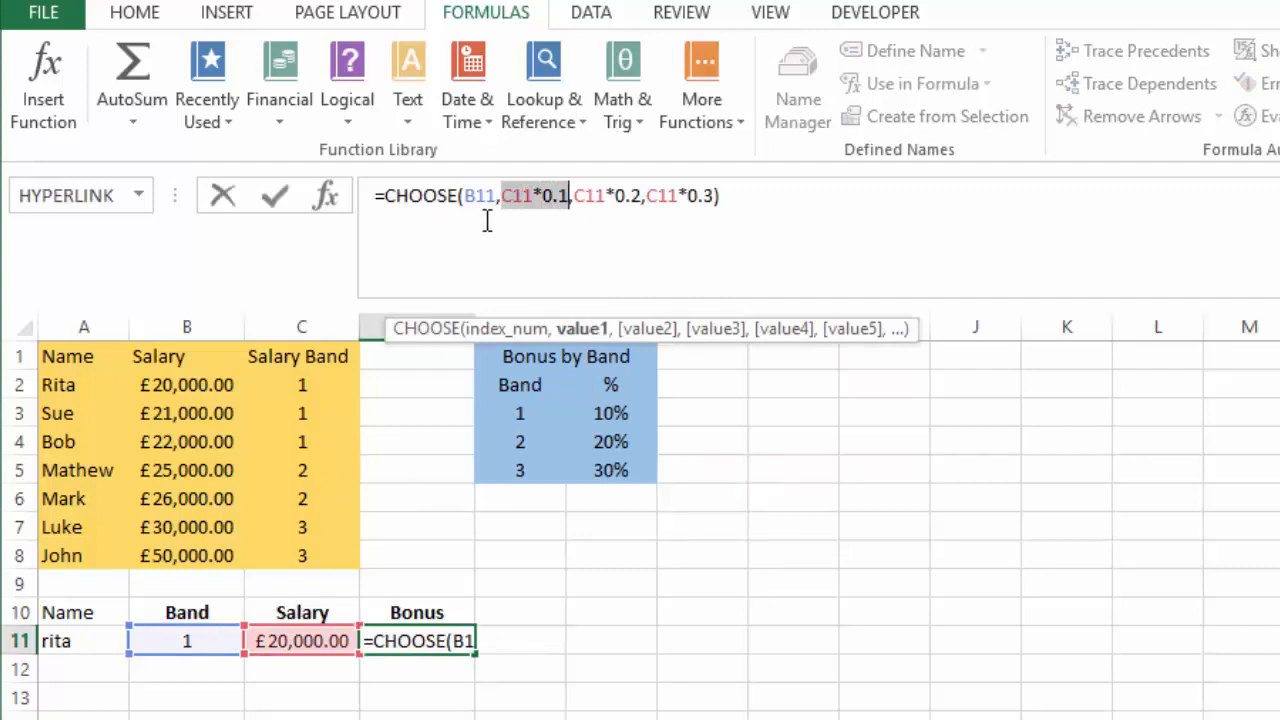
{"action": "left_click_drag", "start_coordinate": [574, 196], "coordinate": [642, 190]}
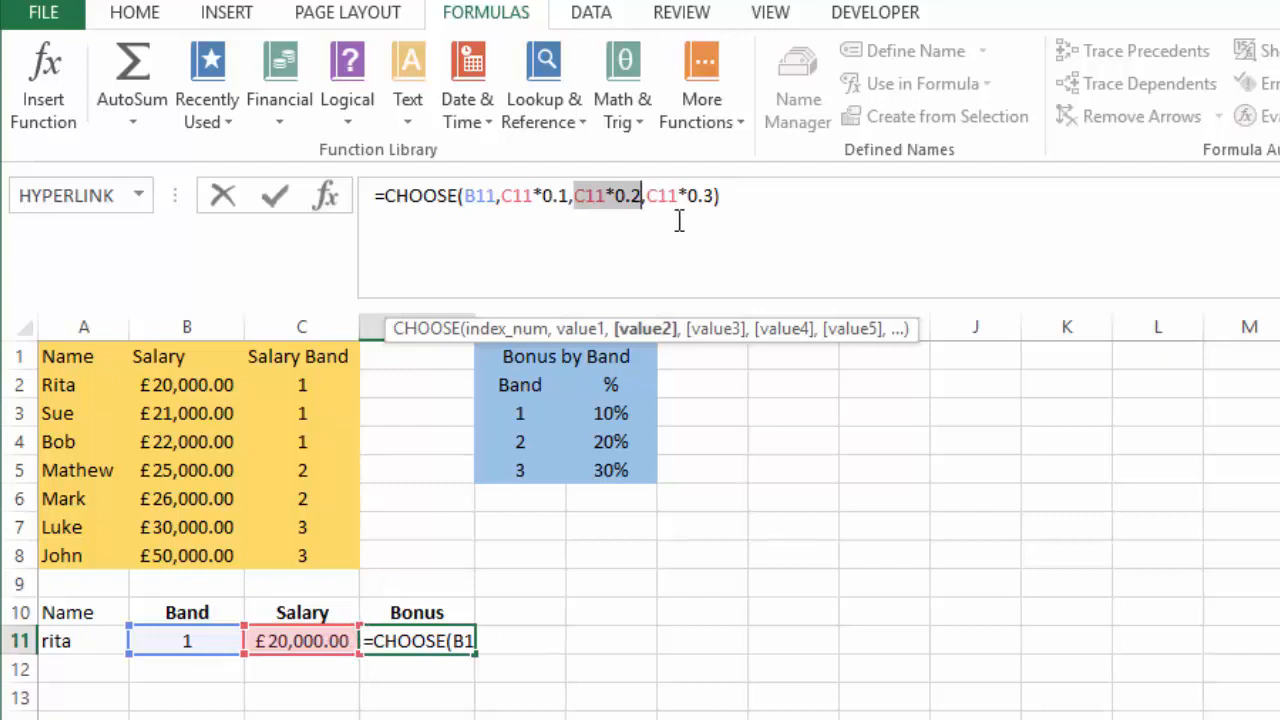
{"action": "left_click_drag", "start_coordinate": [645, 196], "coordinate": [715, 196]}
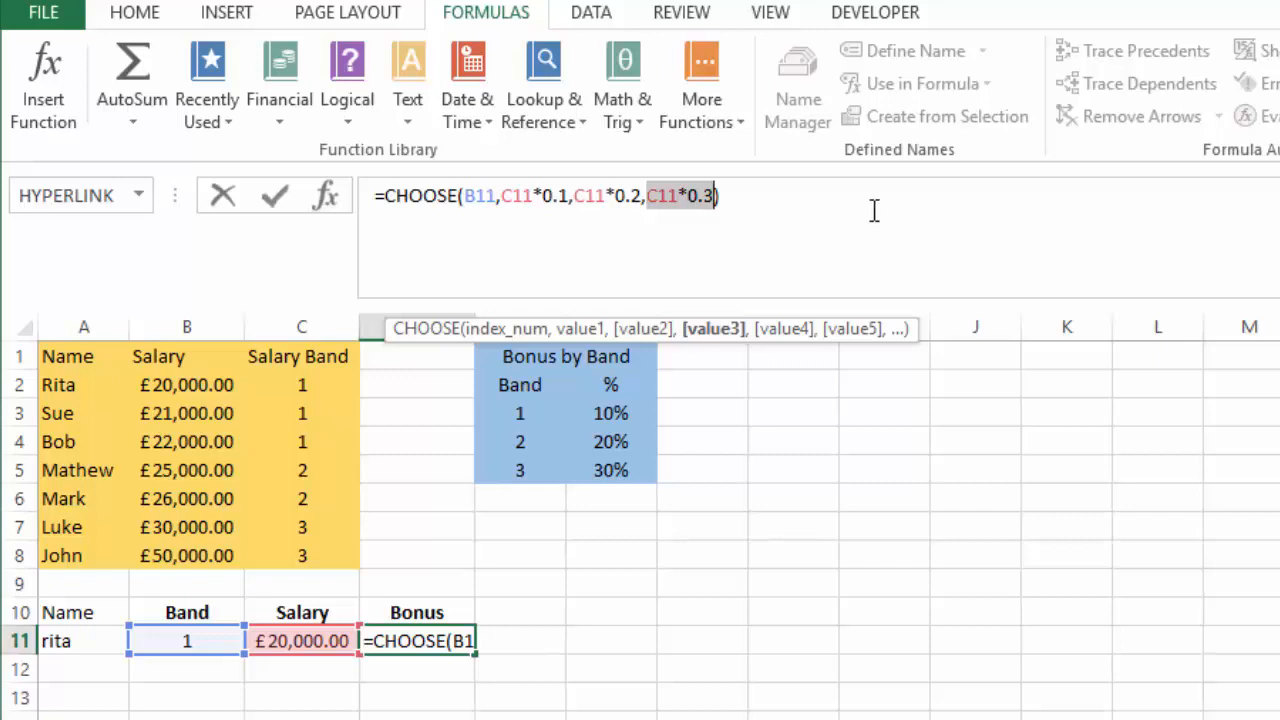
{"action": "key", "text": "Return"}
- Replace the lookup name in A11 with the employee's name listed in A5 of the salary table
{"action": "key", "text": "Up"}
{"action": "key", "text": "Left"}
{"action": "key", "text": "Left"}
{"action": "key", "text": "Left"}
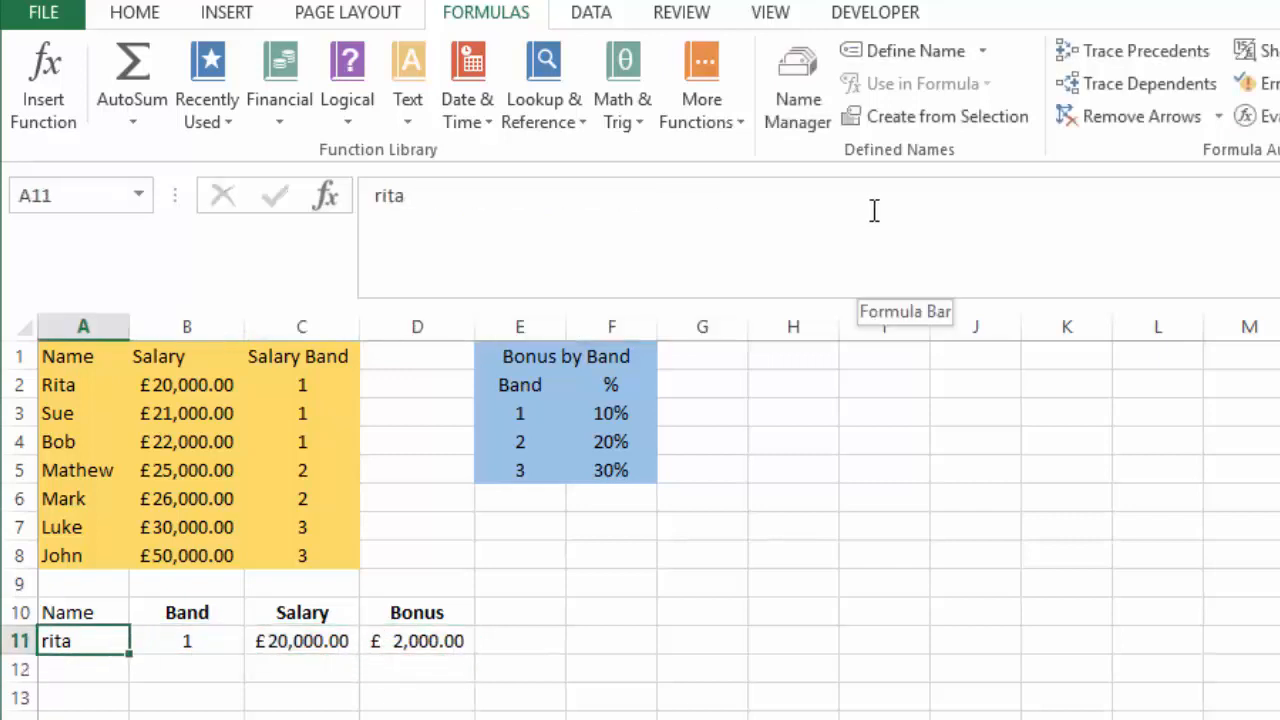
{"action": "type", "text": "Mathew"}
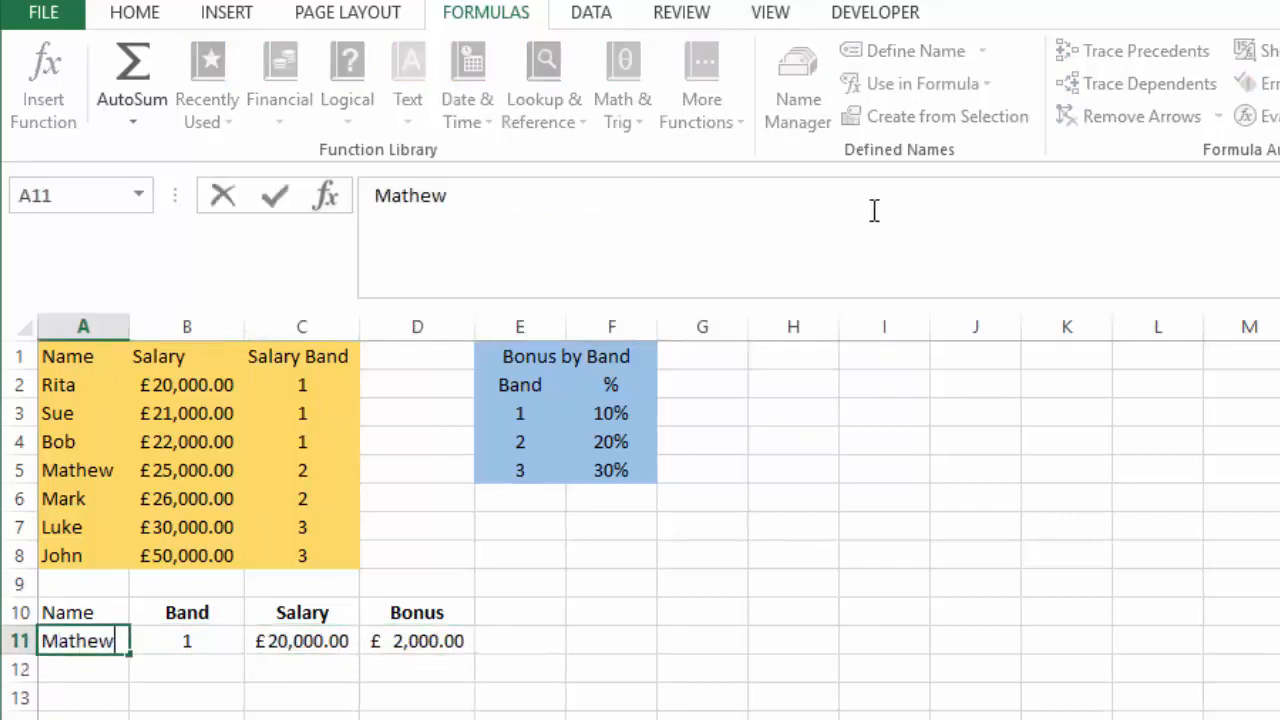
{"action": "key", "text": "Return"}
- Check the Salary formula in C11 and the Bonus formula in D11, focusing on the C11*0.2 argument
{"action": "key", "text": "Up"}
{"action": "key", "text": "Right"}
{"action": "key", "text": "Right"}
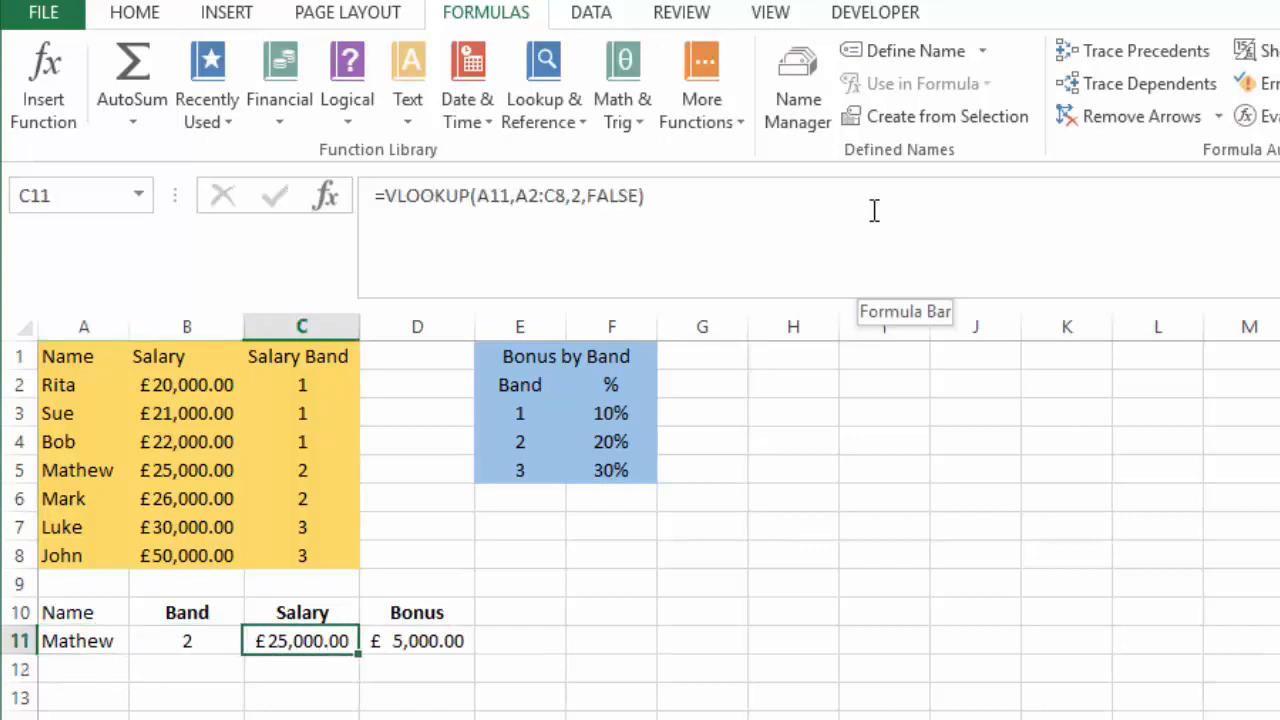
{"action": "key", "text": "Right"}
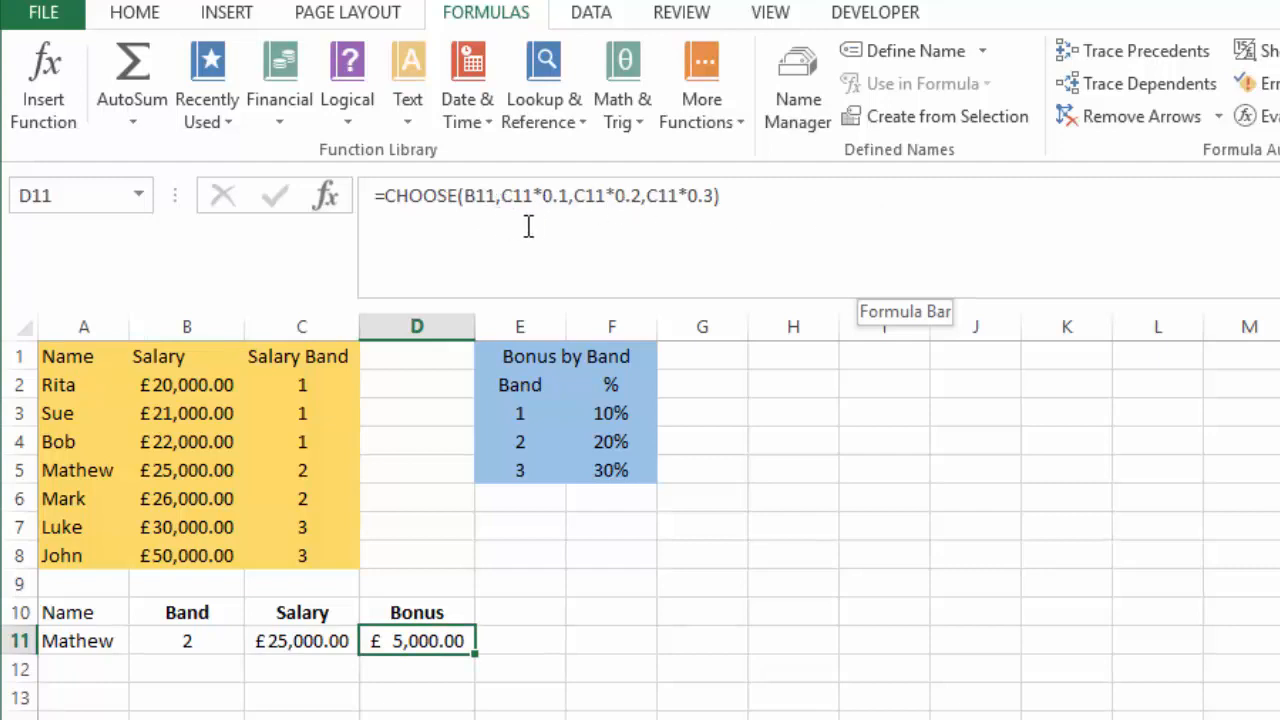
{"action": "left_click_drag", "start_coordinate": [573, 195], "coordinate": [649, 196]}
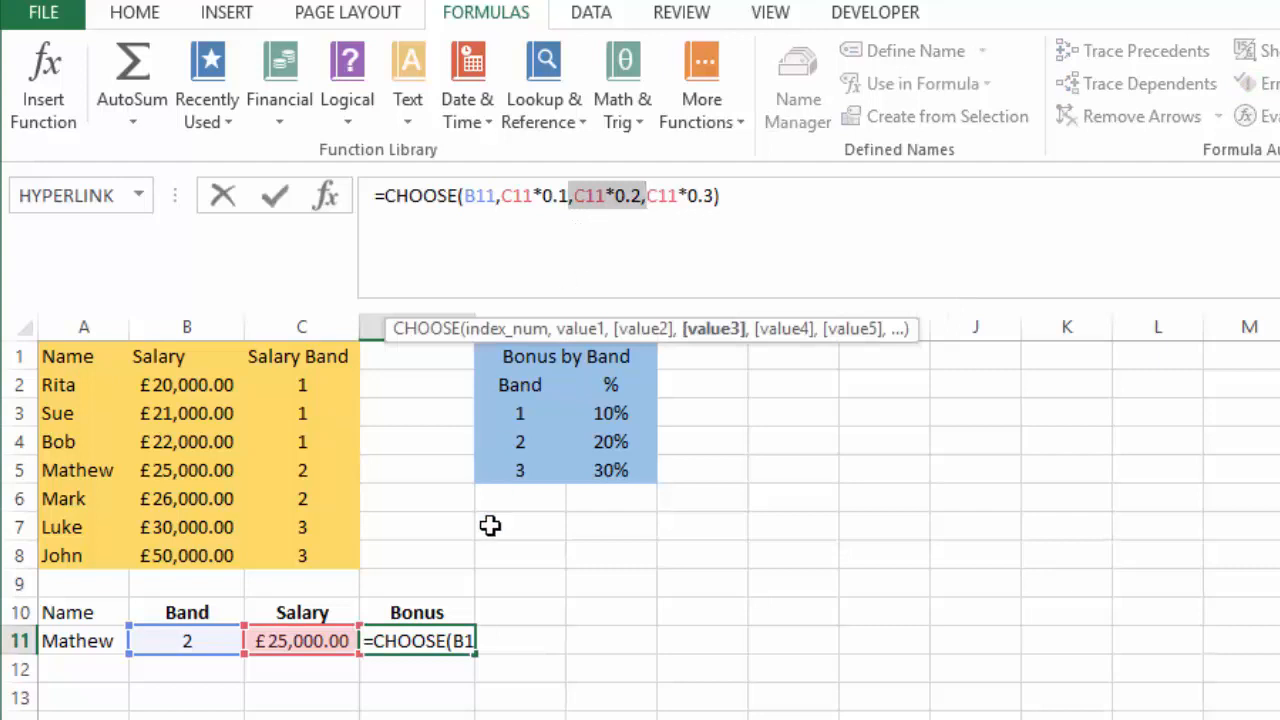
{"action": "key", "text": "Return"}
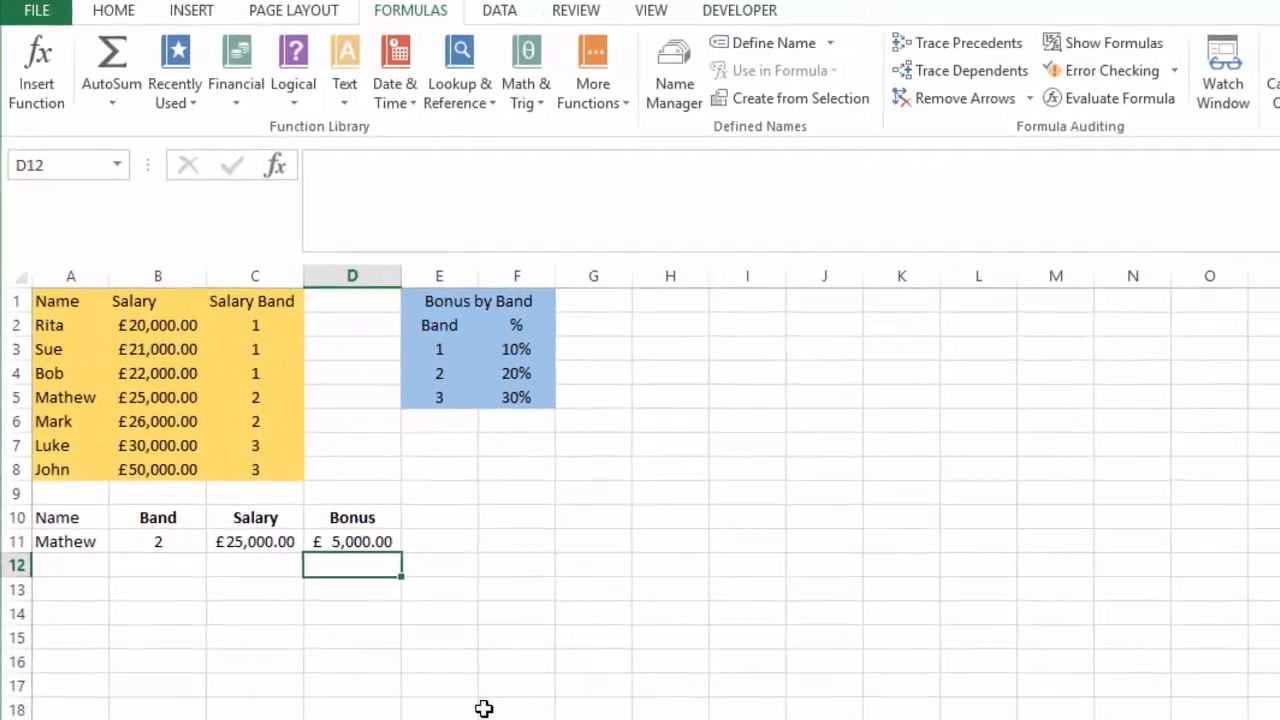
- Open the Sales Figures sheet and examine the yearly sales ranges B2:B5, C2:C5 and D2:D5 and the year index table F2:G4
{"action": "left_click", "coordinate": [490, 686]}
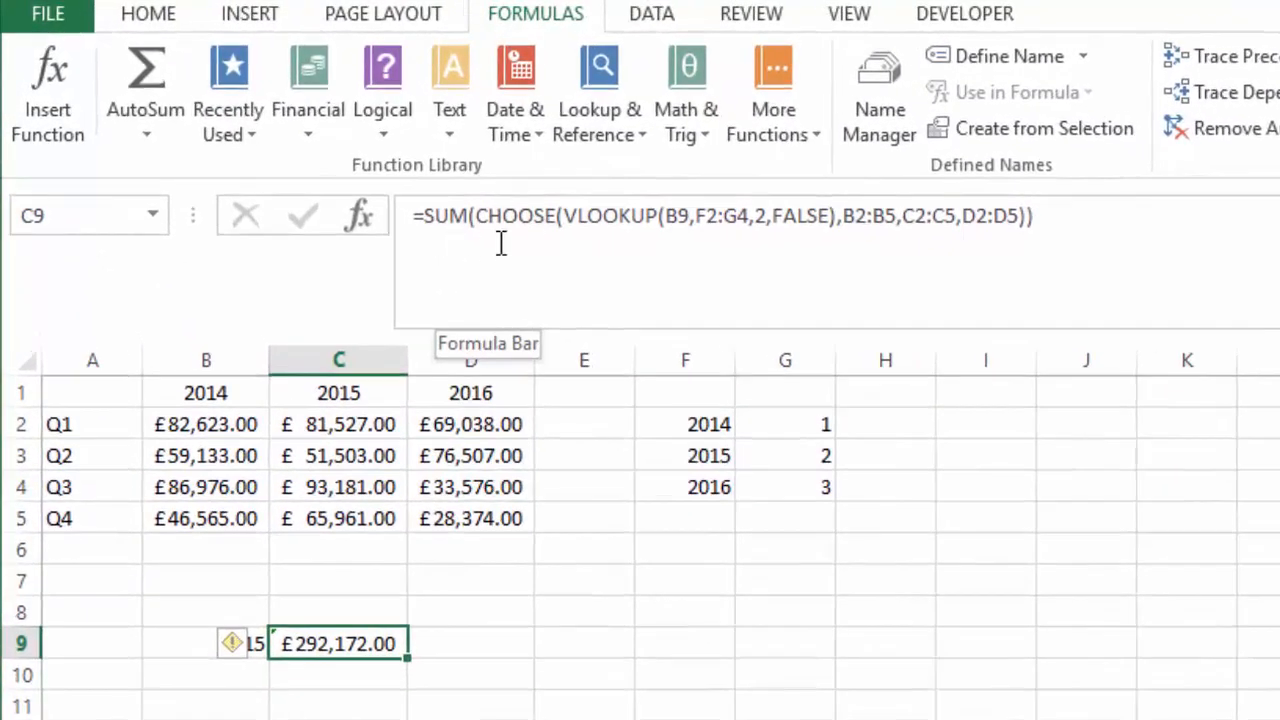
{"action": "left_click", "coordinate": [335, 719]}
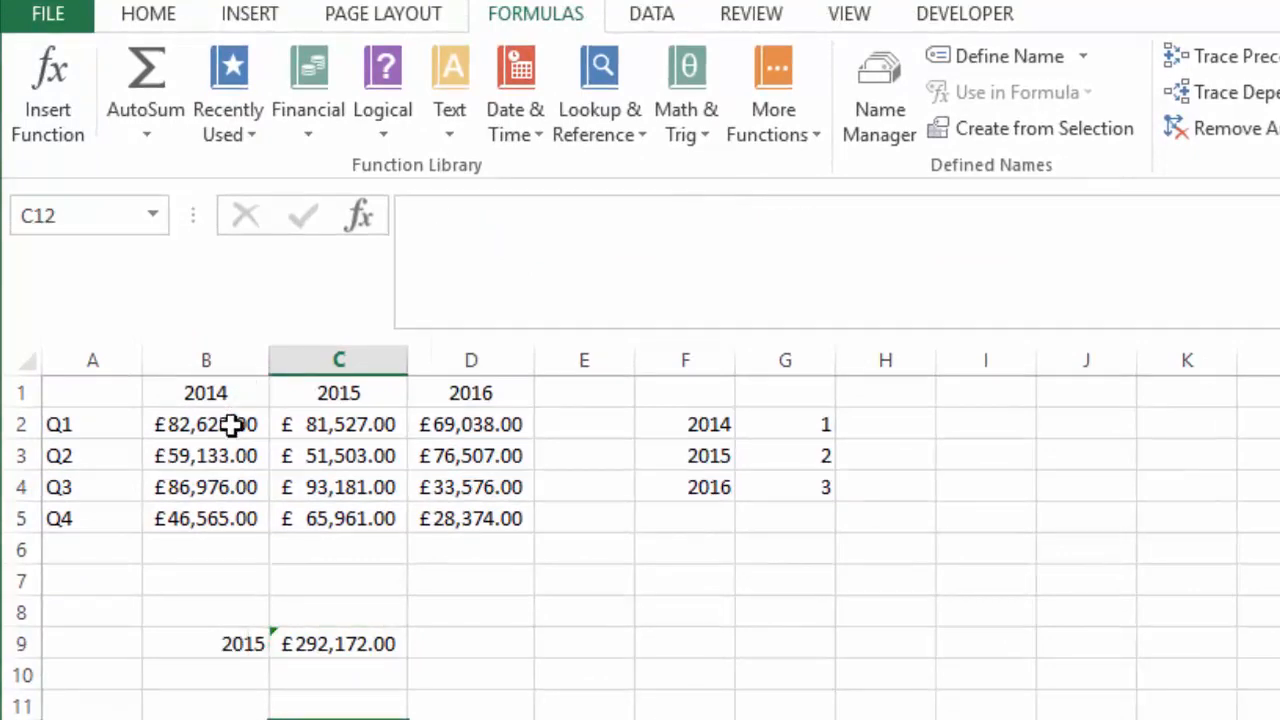
{"action": "left_click_drag", "start_coordinate": [232, 425], "coordinate": [245, 508]}
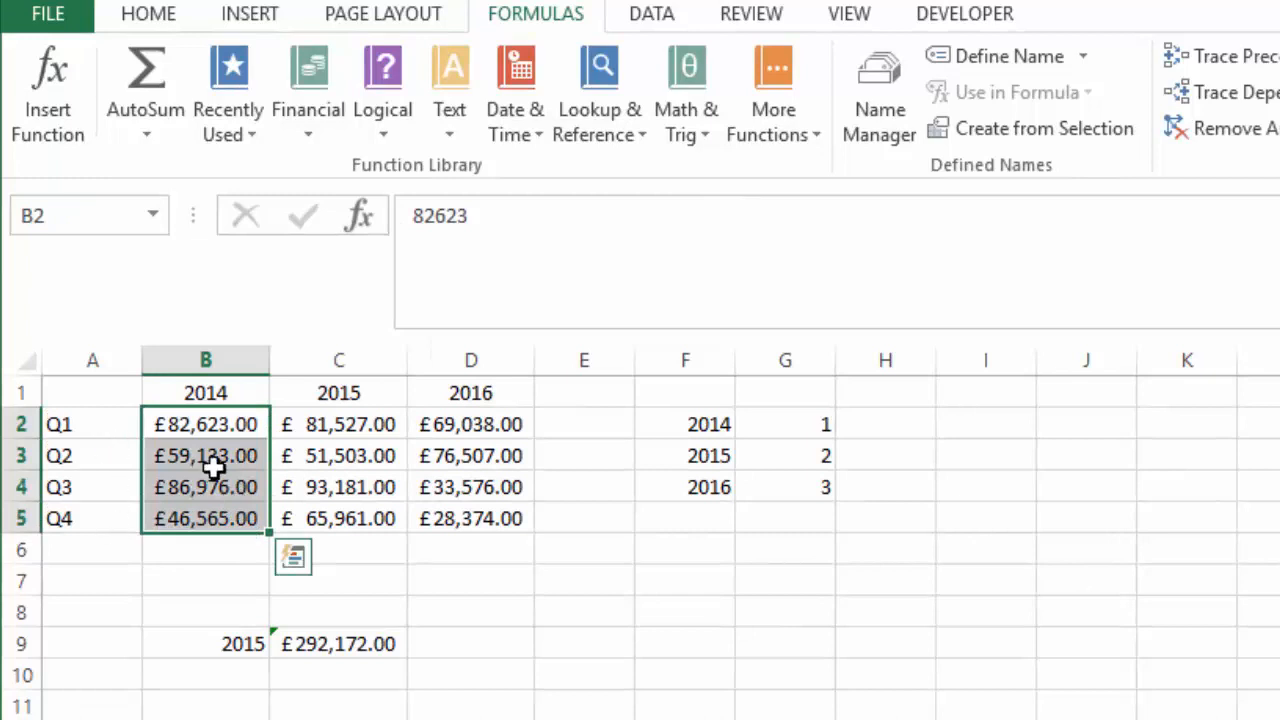
{"action": "left_click_drag", "start_coordinate": [337, 429], "coordinate": [348, 516]}
{"action": "left_click_drag", "start_coordinate": [503, 428], "coordinate": [505, 516]}
{"action": "left_click_drag", "start_coordinate": [731, 427], "coordinate": [817, 494]}
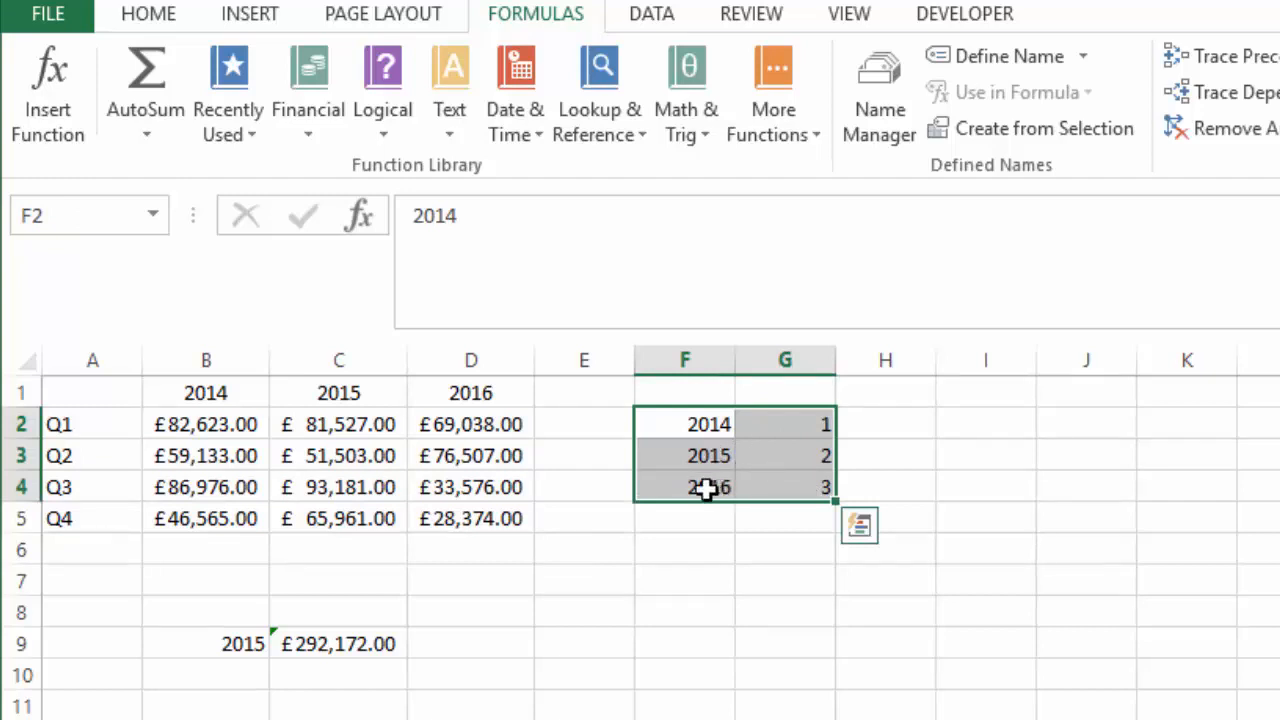
- Set the lookup year in B9 to 2014
{"action": "left_click", "coordinate": [253, 645]}
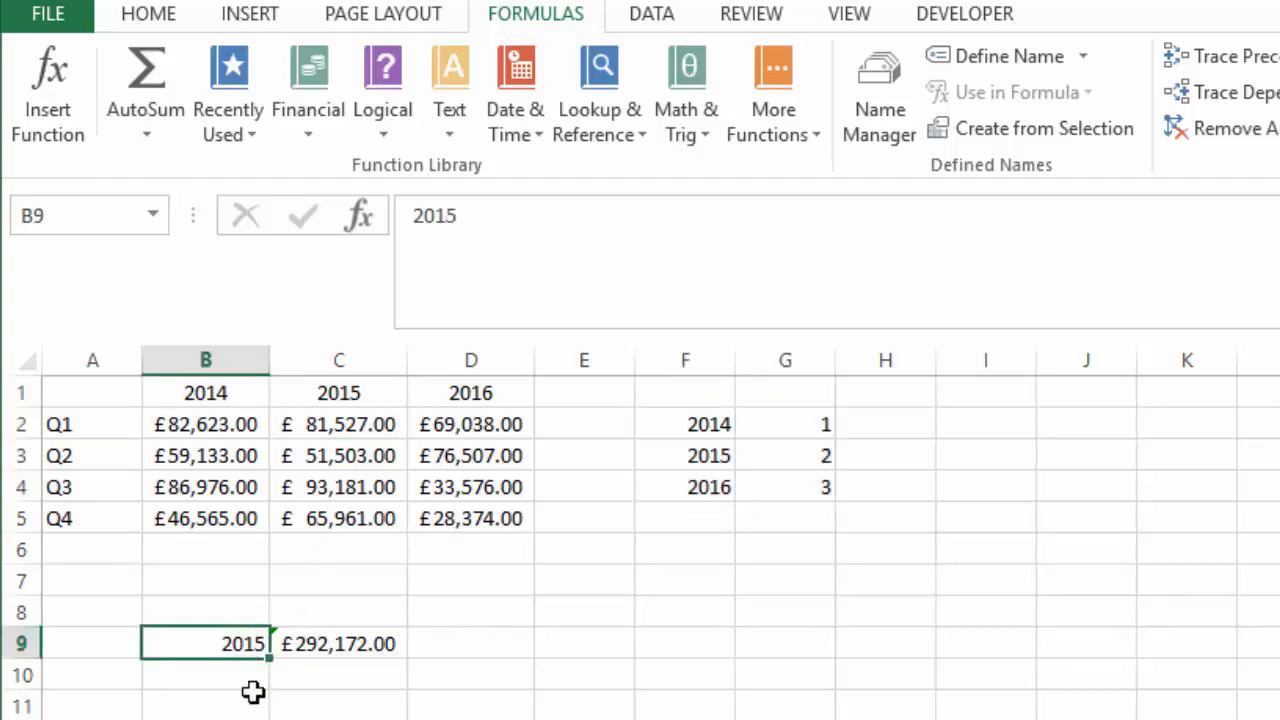
{"action": "type", "text": "2014"}
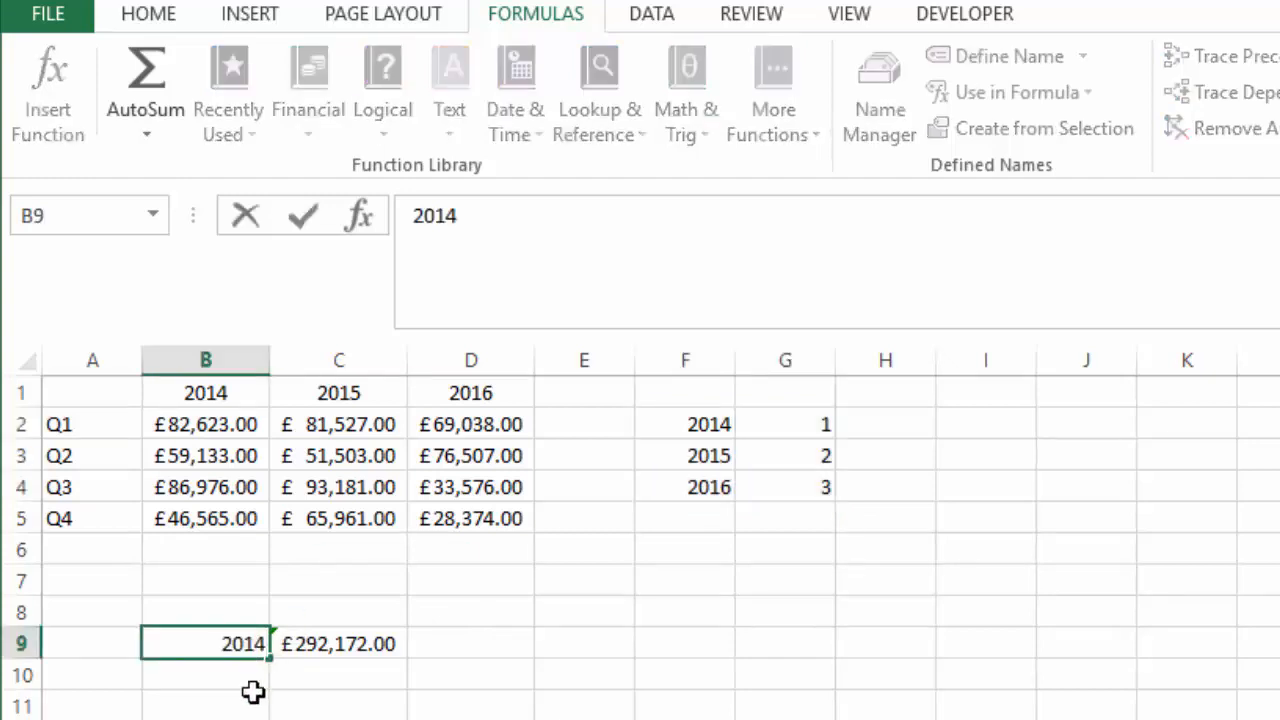
{"action": "key", "text": "Return"}
- Inspect the SUM, CHOOSE and VLOOKUP formula in C9, tracing its referenced ranges and the value arguments B2:B5, C2:C5 and D2:D5
{"action": "key", "text": "Up"}
{"action": "key", "text": "Right"}
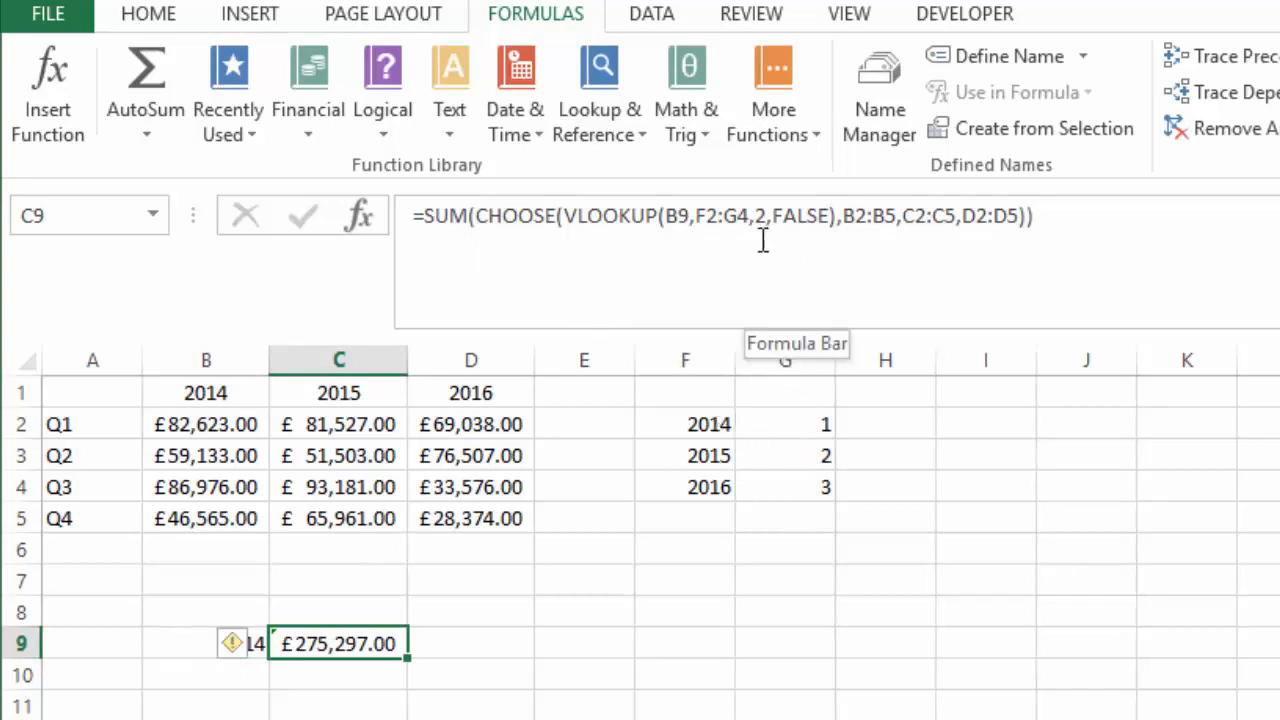
{"action": "key", "text": "F2"}
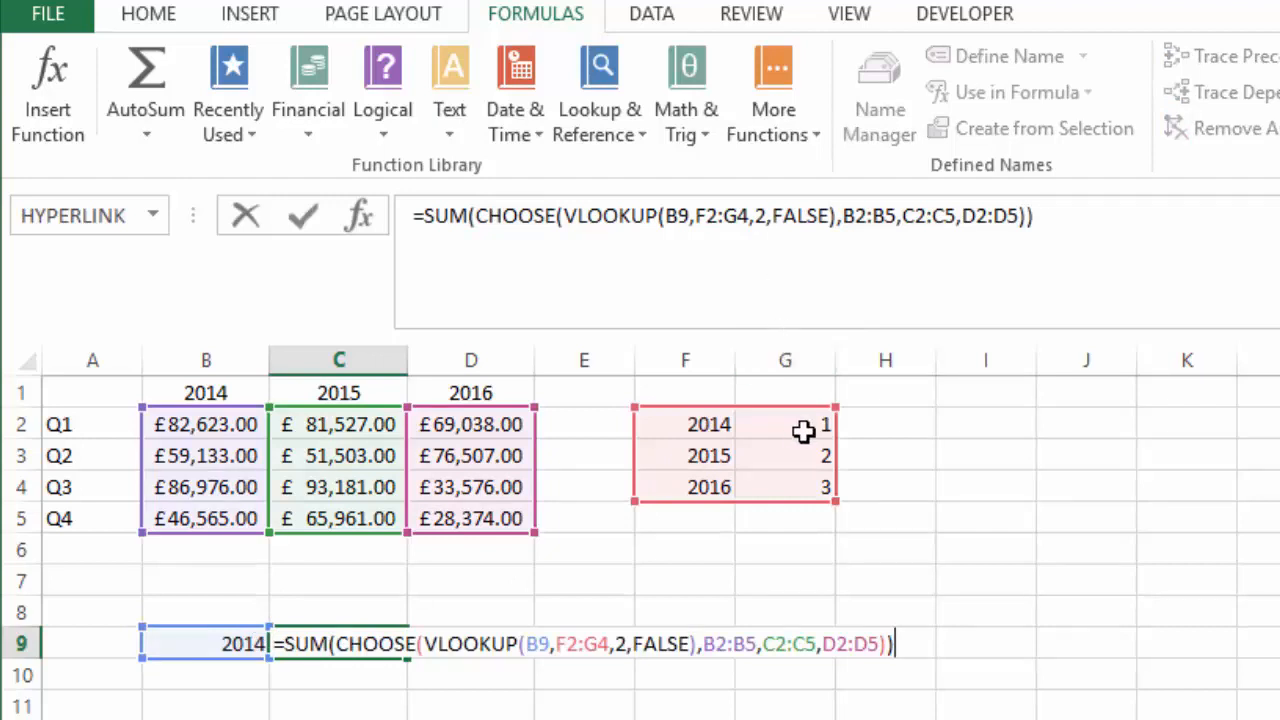
{"action": "key", "text": "ctrl+Return"}
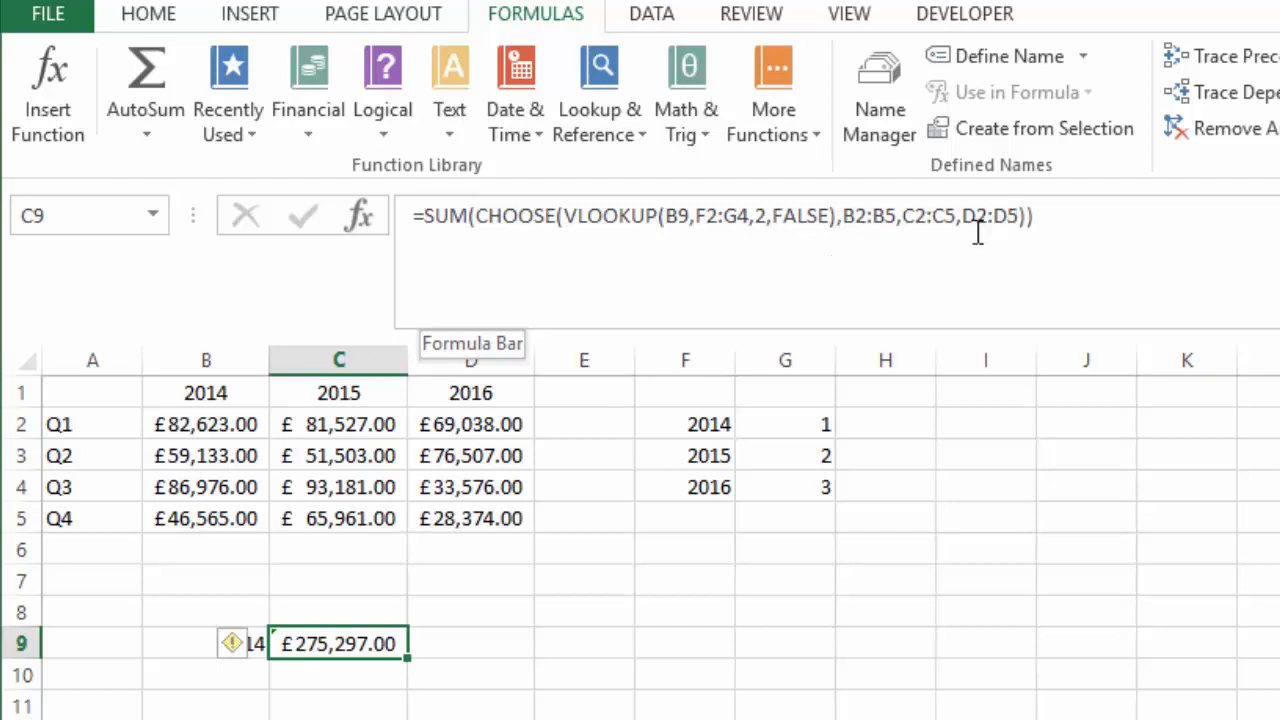
{"action": "left_click_drag", "start_coordinate": [838, 216], "coordinate": [1024, 243]}
{"action": "key", "text": "Return"}
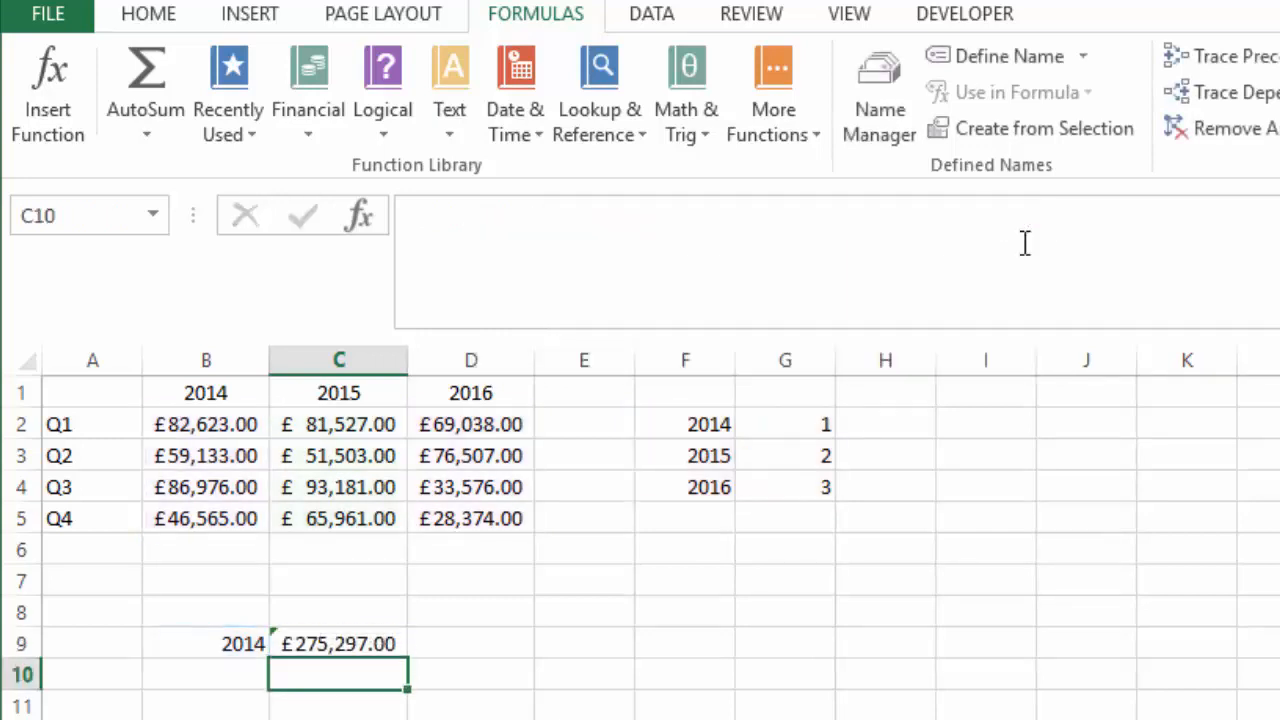
- Compare the total in C9 with the sum of the 2014 sales in B2:B5
{"action": "key", "text": "Up"}
{"action": "key", "text": "Left"}
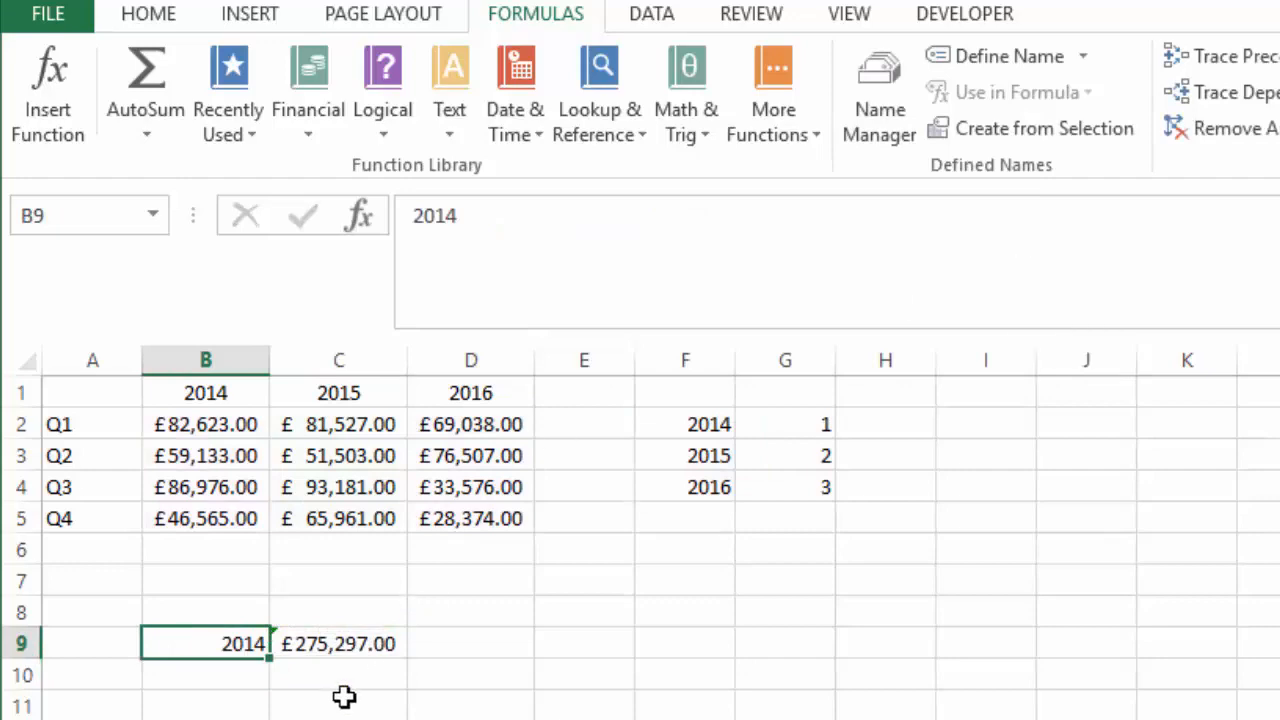
{"action": "mouse_move", "coordinate": [240, 424]}
{"action": "left_mouse_down"}
{"action": "mouse_move", "coordinate": [225, 455]}
{"action": "mouse_move", "coordinate": [228, 513]}
{"action": "mouse_move", "coordinate": [210, 435]}
{"action": "left_mouse_up"}
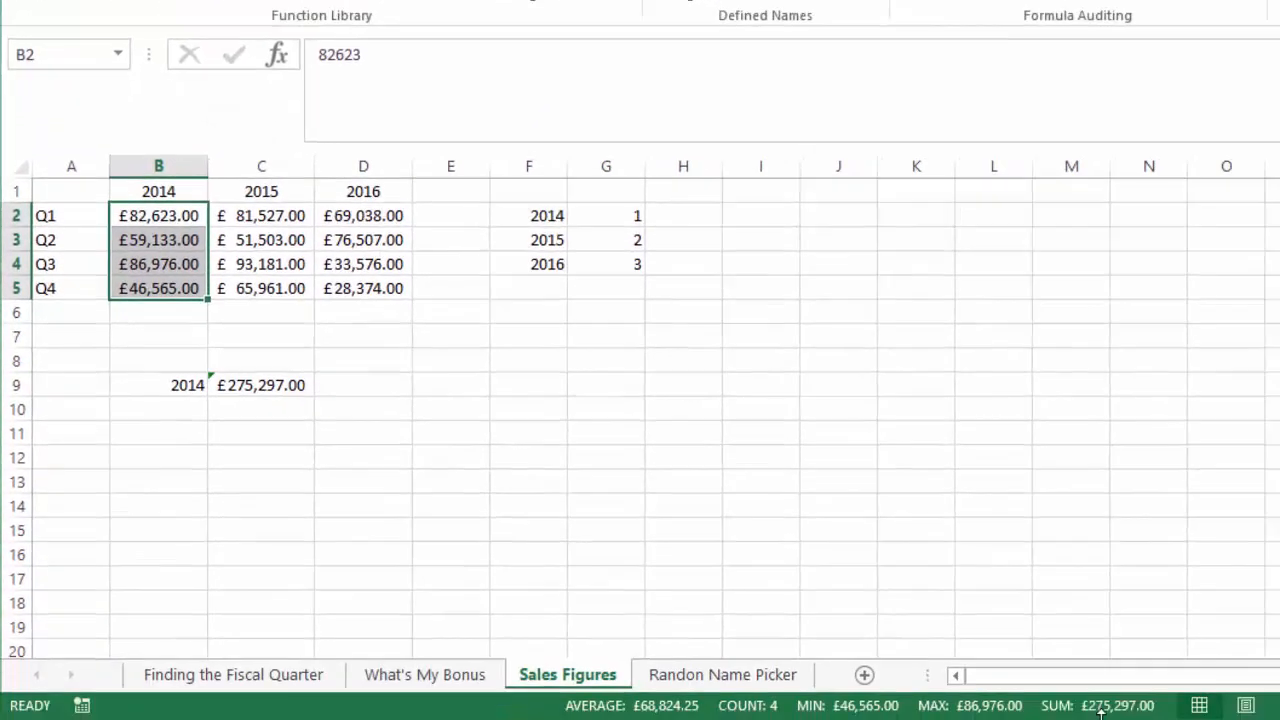
- Set the lookup year in B9 to 2015 and compare the total in C9 with the sum of C2:C5
{"action": "left_click", "coordinate": [168, 384]}
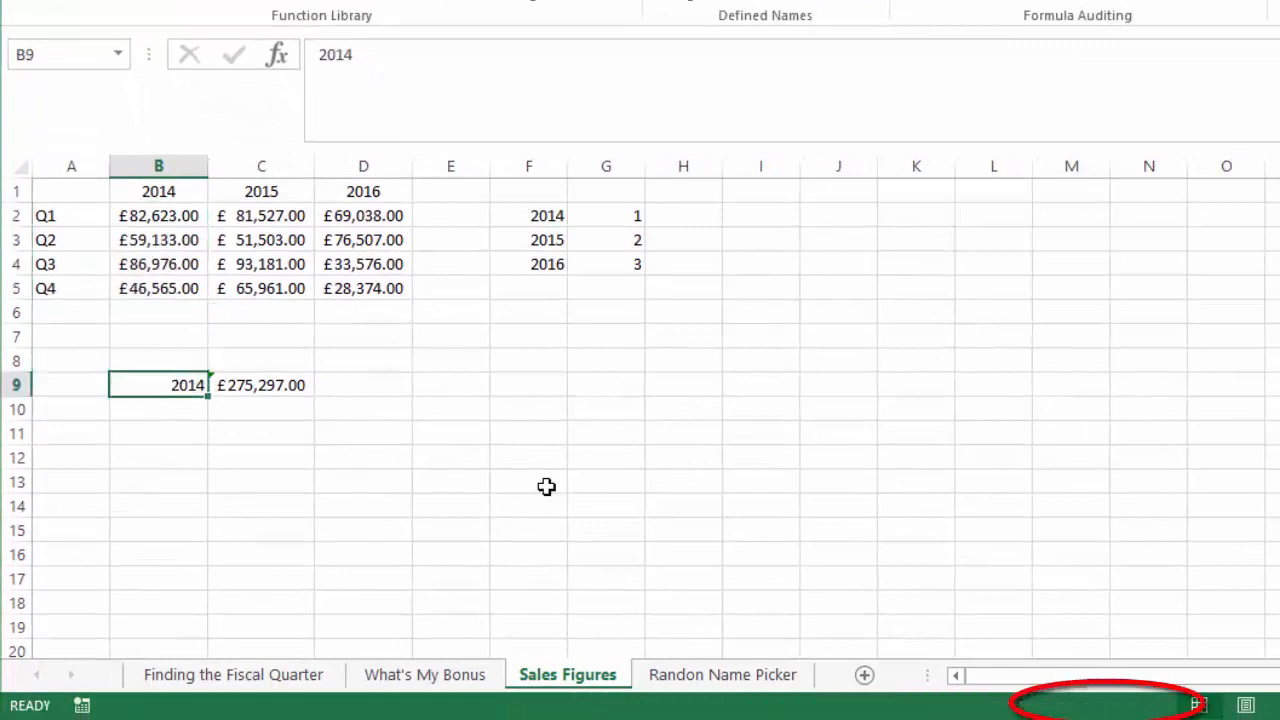
{"action": "type", "text": "2015"}
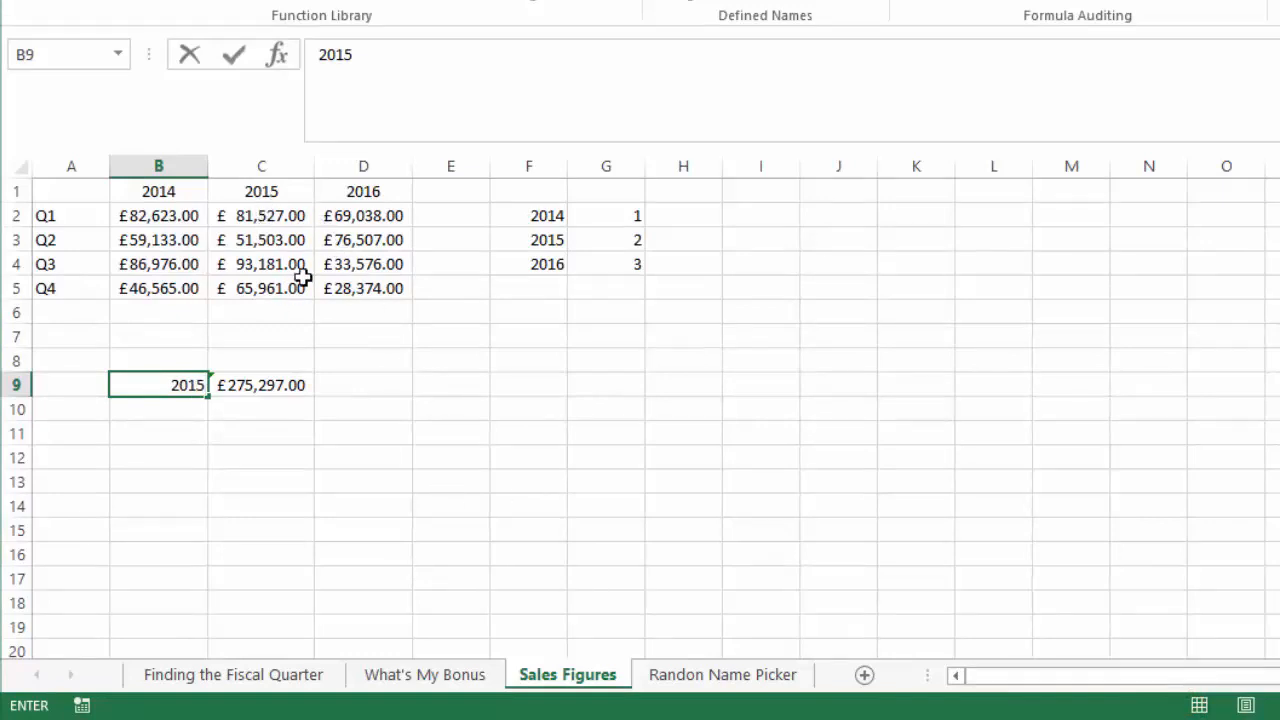
{"action": "key", "text": "Return"}
{"action": "key", "text": "Up"}
{"action": "key", "text": "Right"}
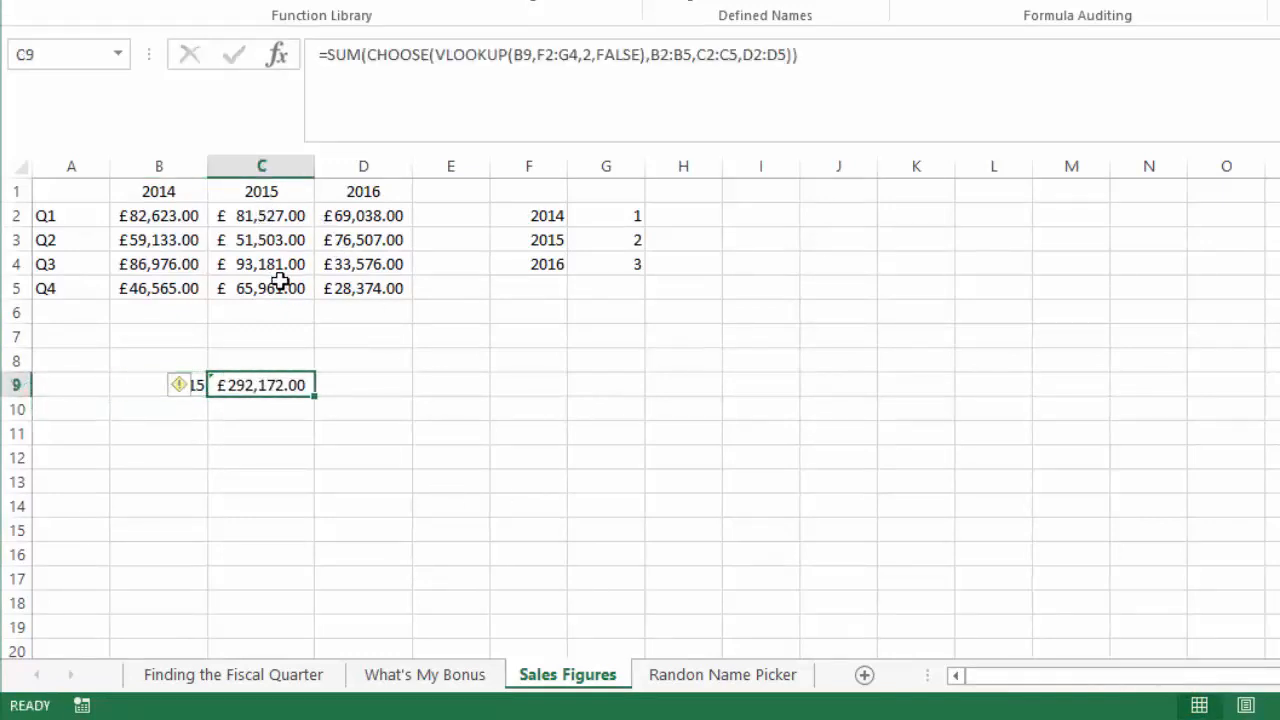
{"action": "left_click_drag", "start_coordinate": [257, 217], "coordinate": [268, 287]}
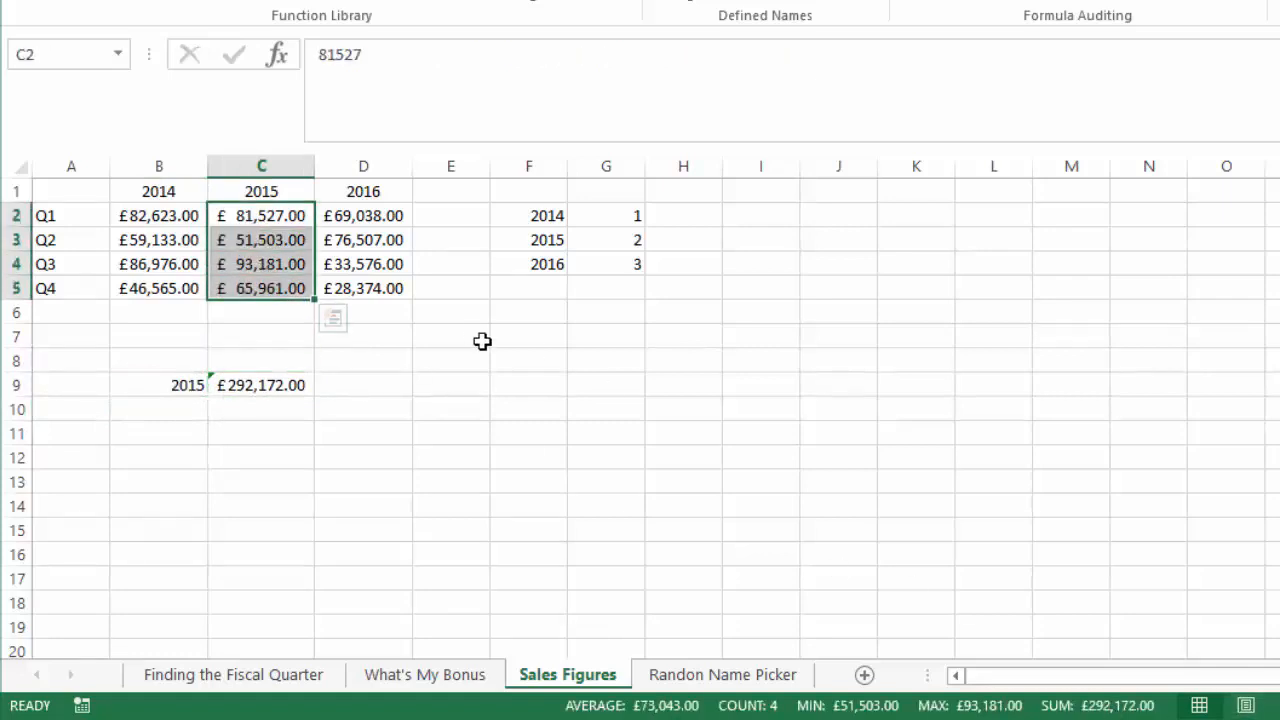
- Set the lookup year in B9 to 2016 and compare the total in C9 with the sum of D2:D5
{"action": "left_click", "coordinate": [199, 382]}
{"action": "type", "text": "2016"}
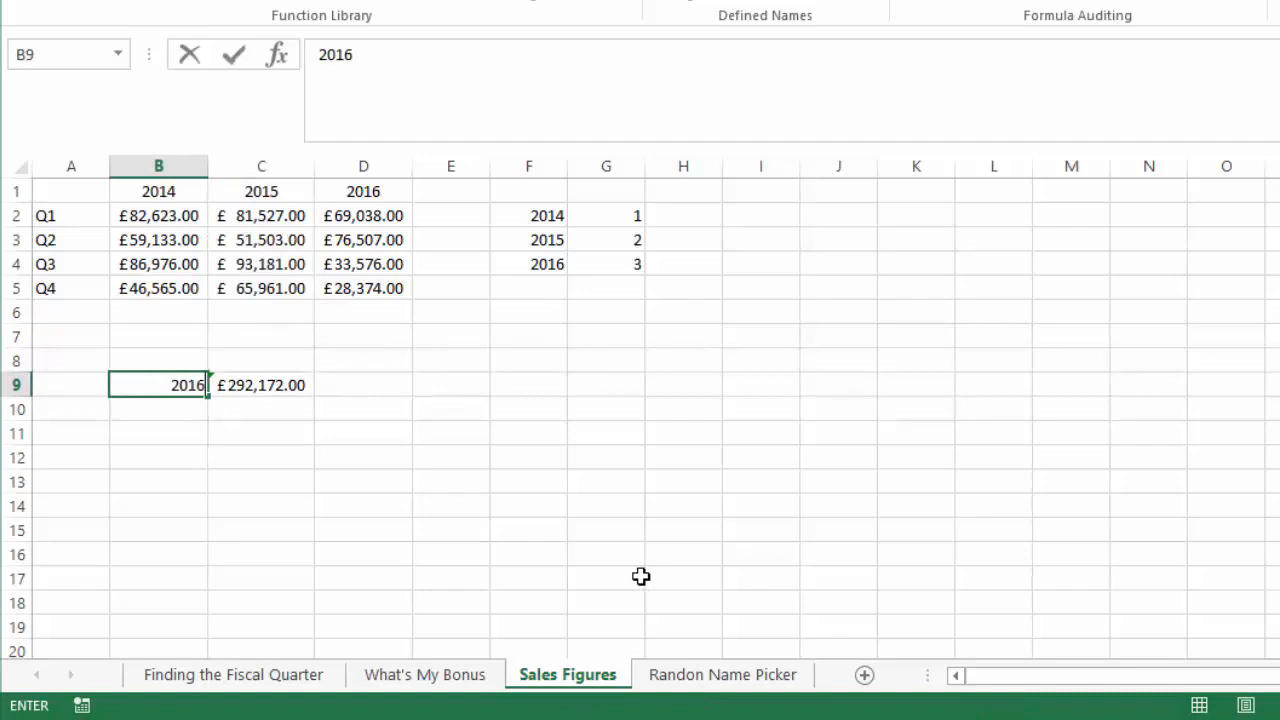
{"action": "key", "text": "Return"}
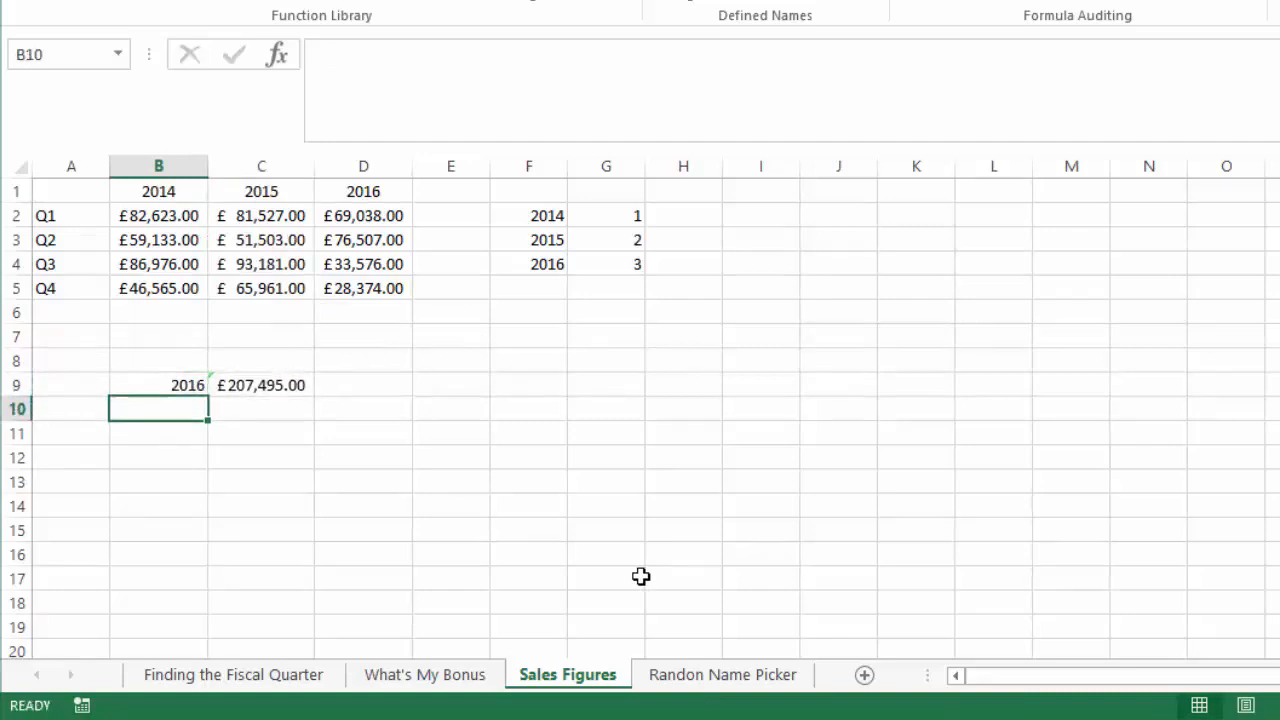
{"action": "left_click", "coordinate": [290, 395]}
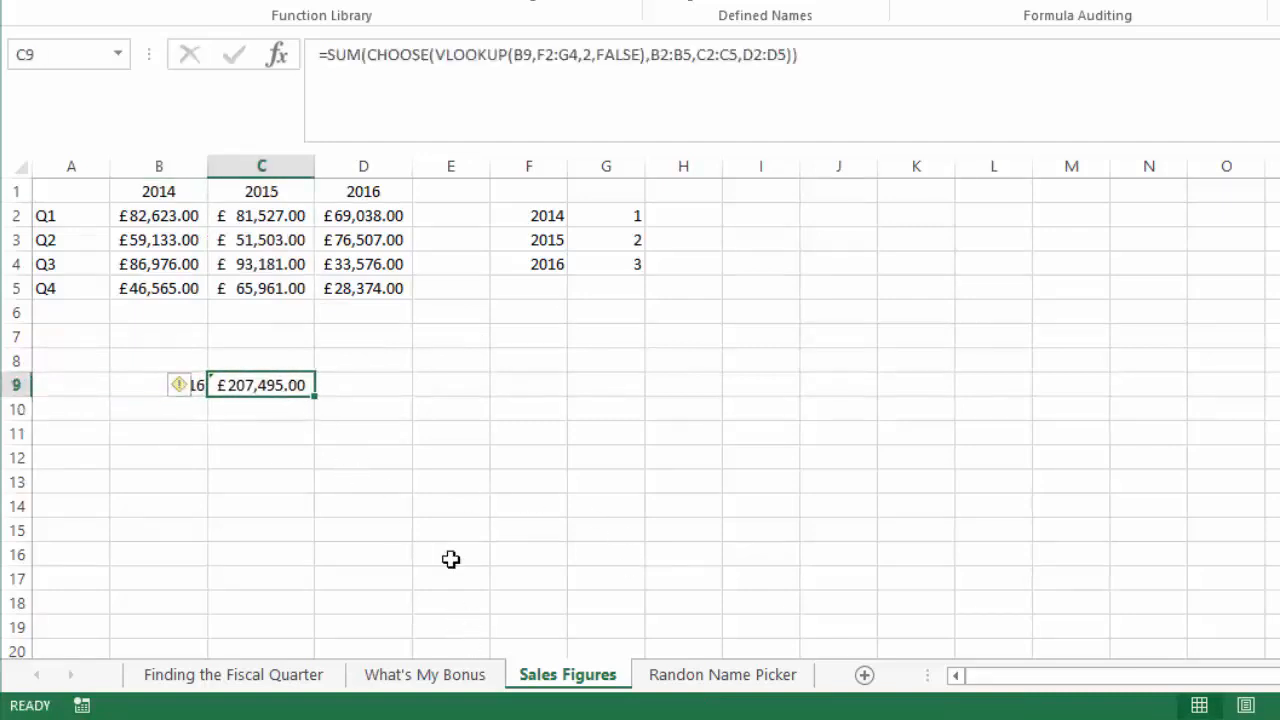
{"action": "left_click_drag", "start_coordinate": [366, 220], "coordinate": [366, 283]}
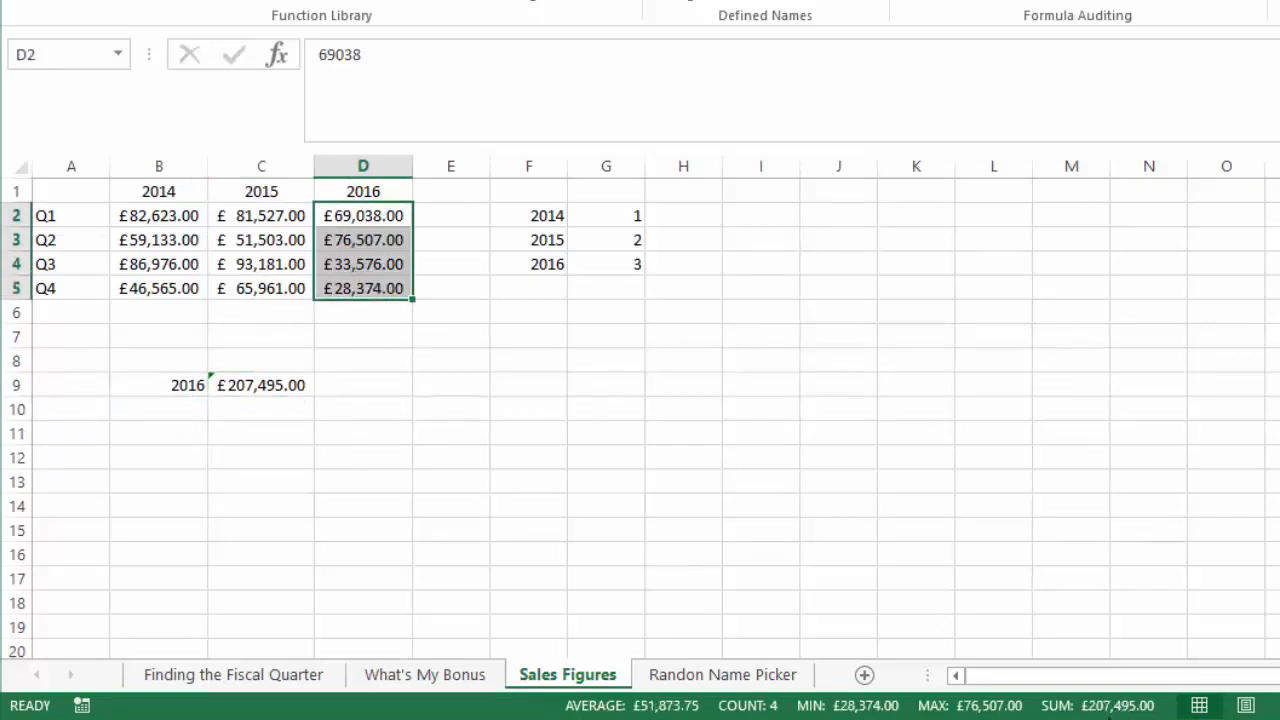
{"action": "left_click", "coordinate": [391, 433]}
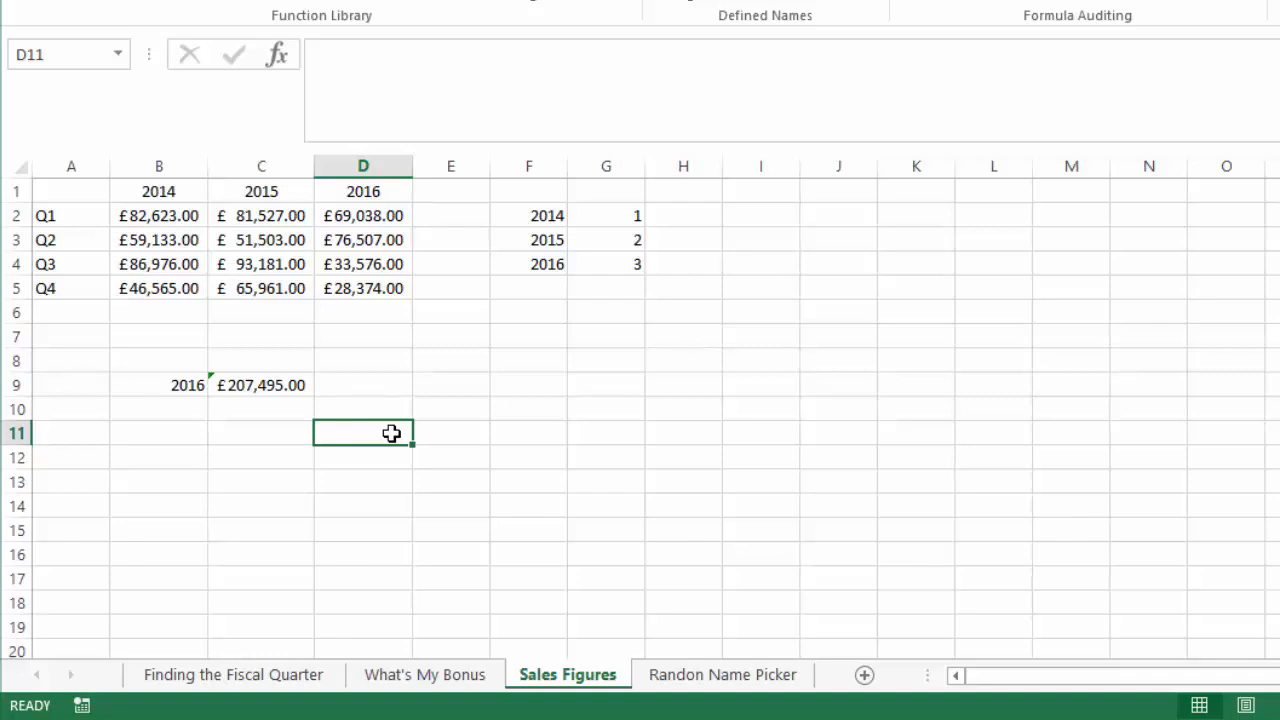
- Open the Randon Name Picker sheet and recalculate repeatedly to redraw the random name in C1
{"action": "left_click", "coordinate": [694, 679]}
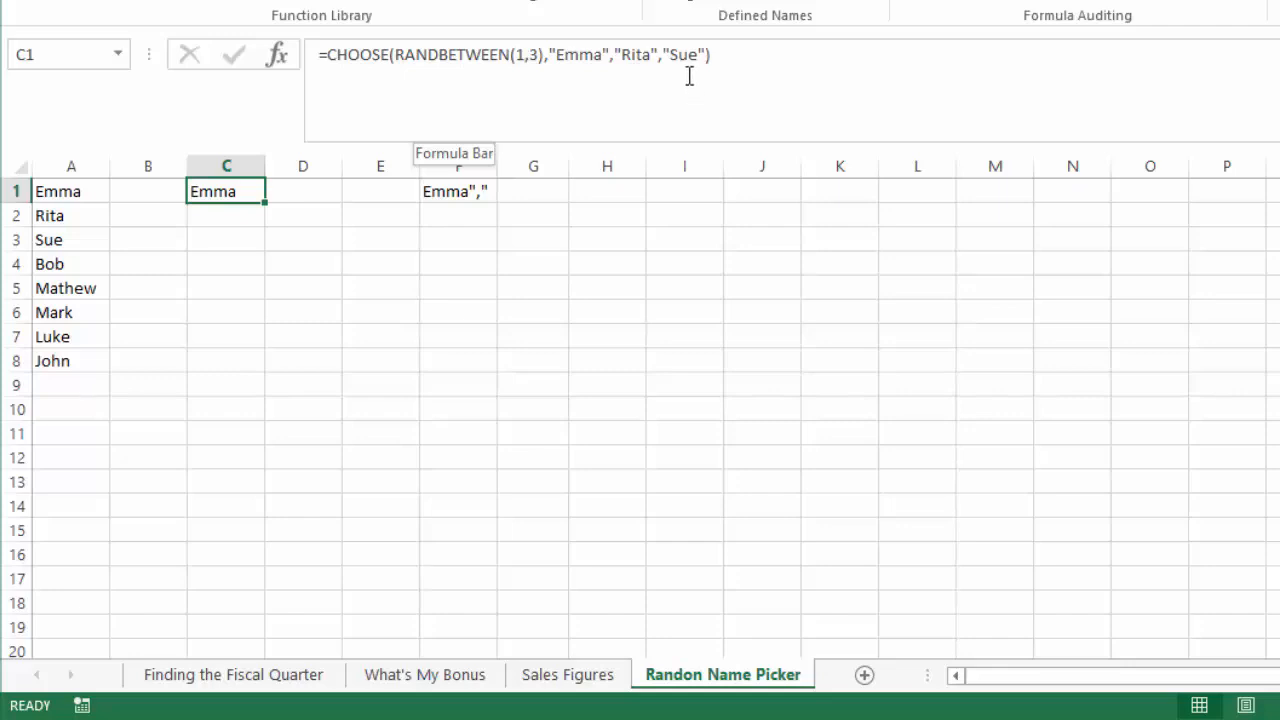
{"action": "key", "text": "Return"}
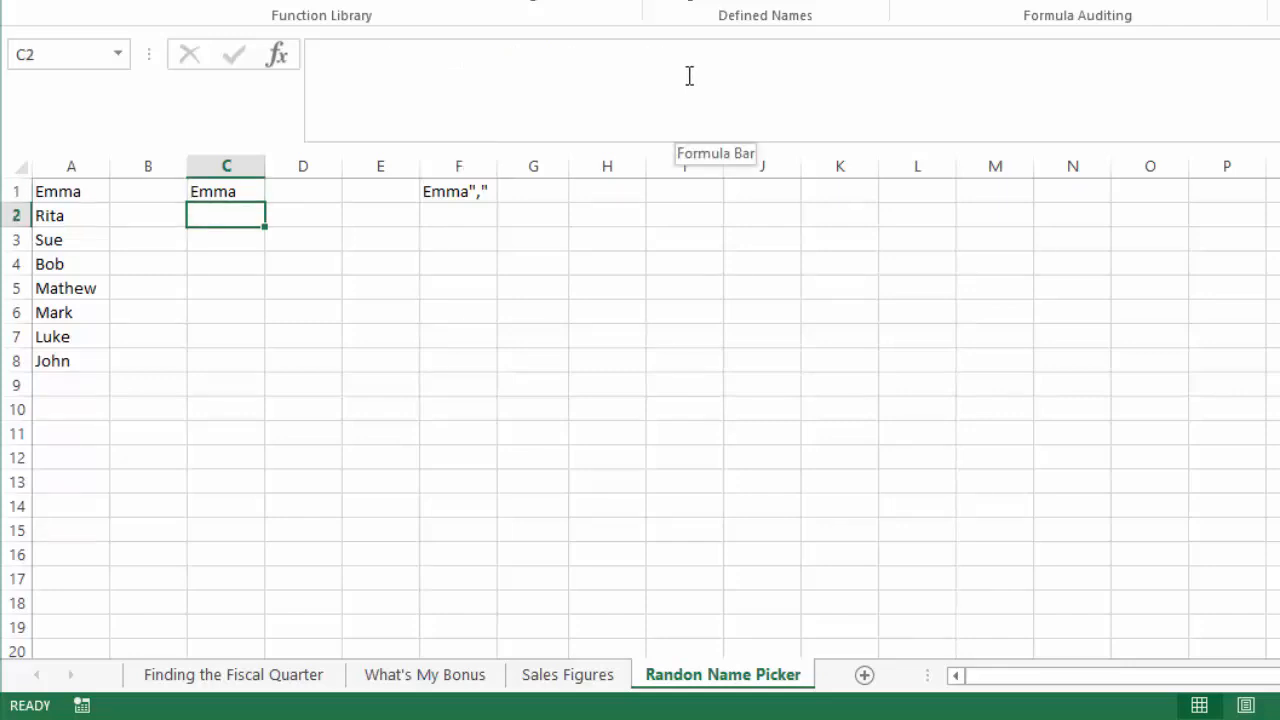
{"action": "key", "text": "F9"}
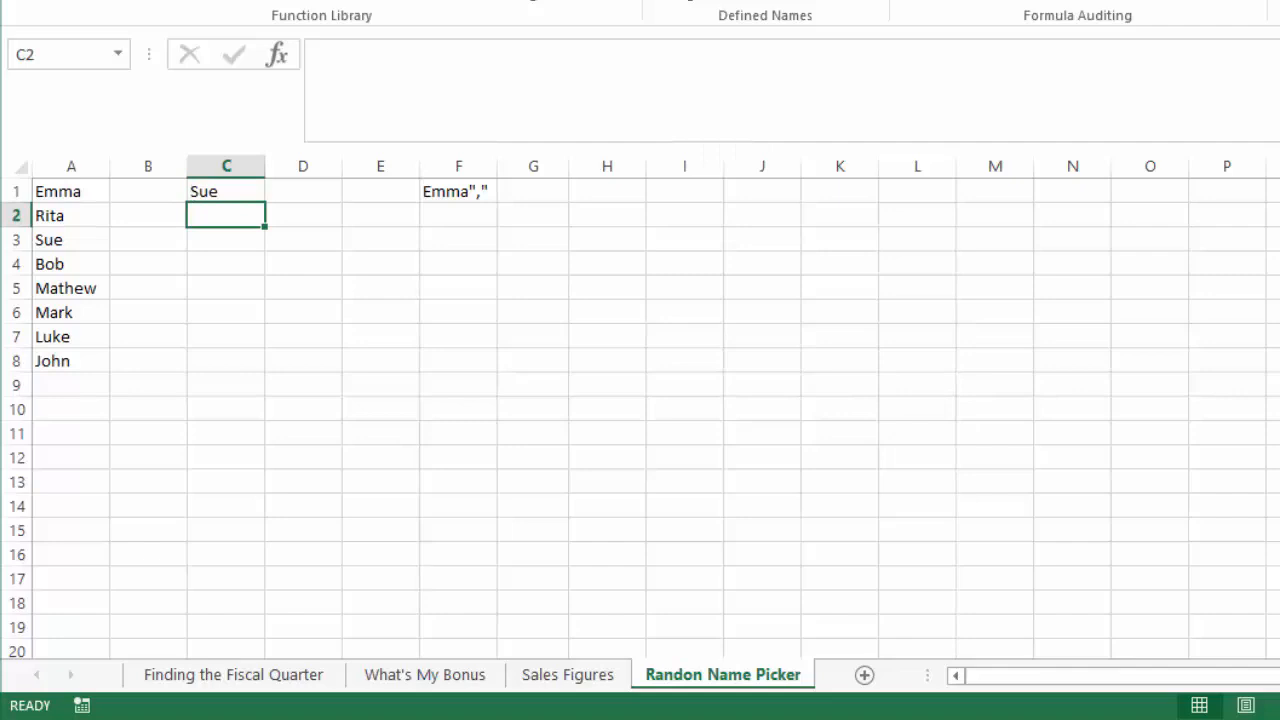
{"action": "key", "text": "F9"}
{"action": "key", "text": "F9"}
{"action": "key", "text": "F9"}
{"action": "key", "text": "F9"}
{"action": "key", "text": "Up"}
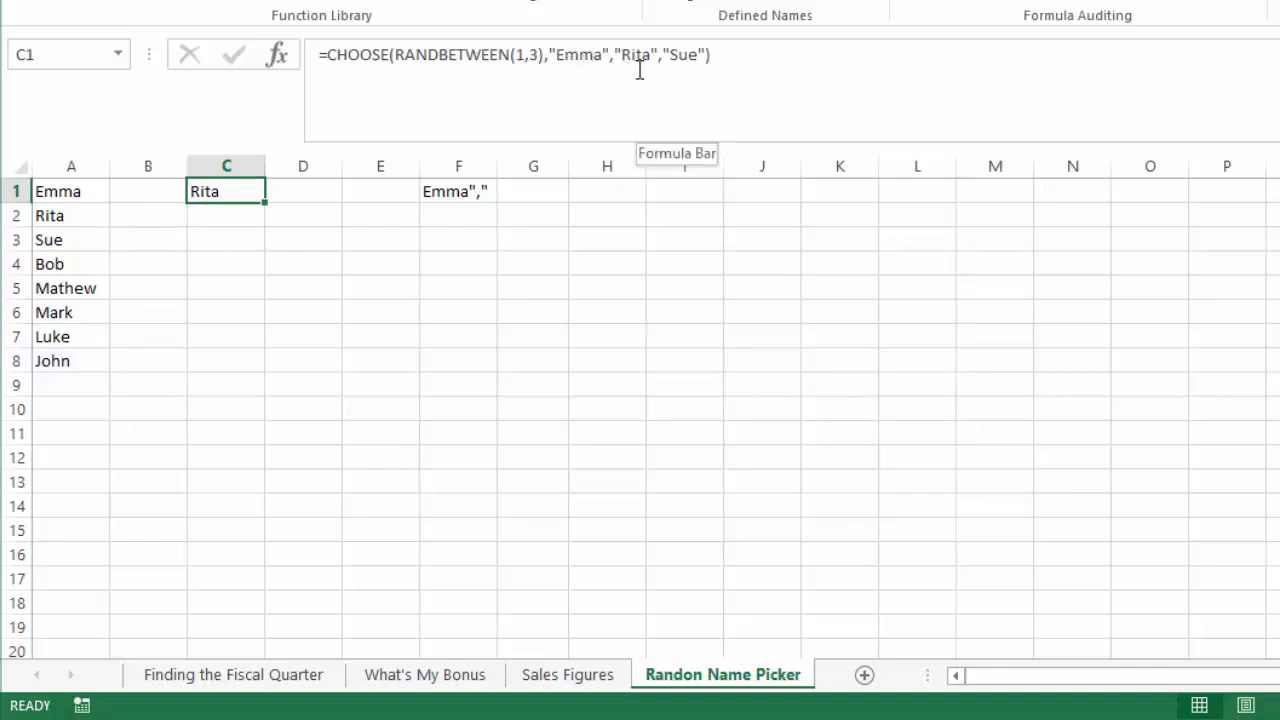
- Compare the names in A2:A8 with the name arguments of the CHOOSE formula in C1
{"action": "left_click_drag", "start_coordinate": [66, 216], "coordinate": [84, 350]}
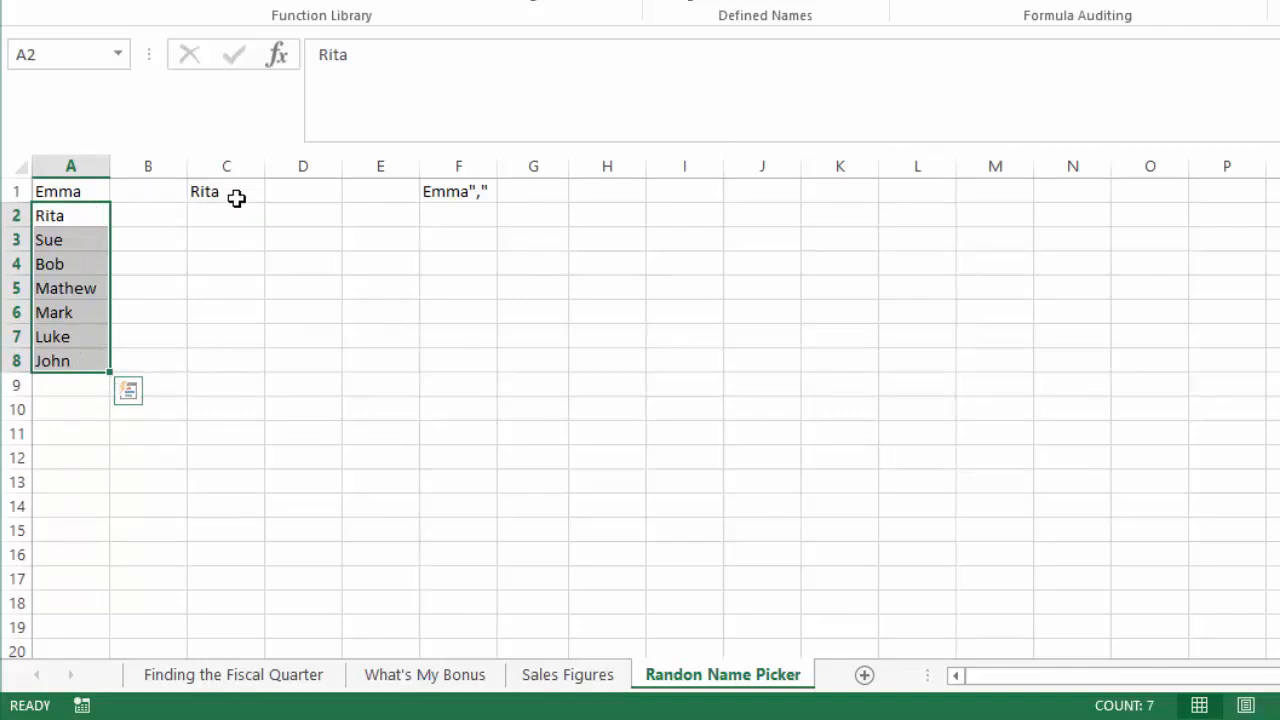
{"action": "left_click", "coordinate": [230, 194]}
{"action": "left_click_drag", "start_coordinate": [549, 54], "coordinate": [668, 140]}
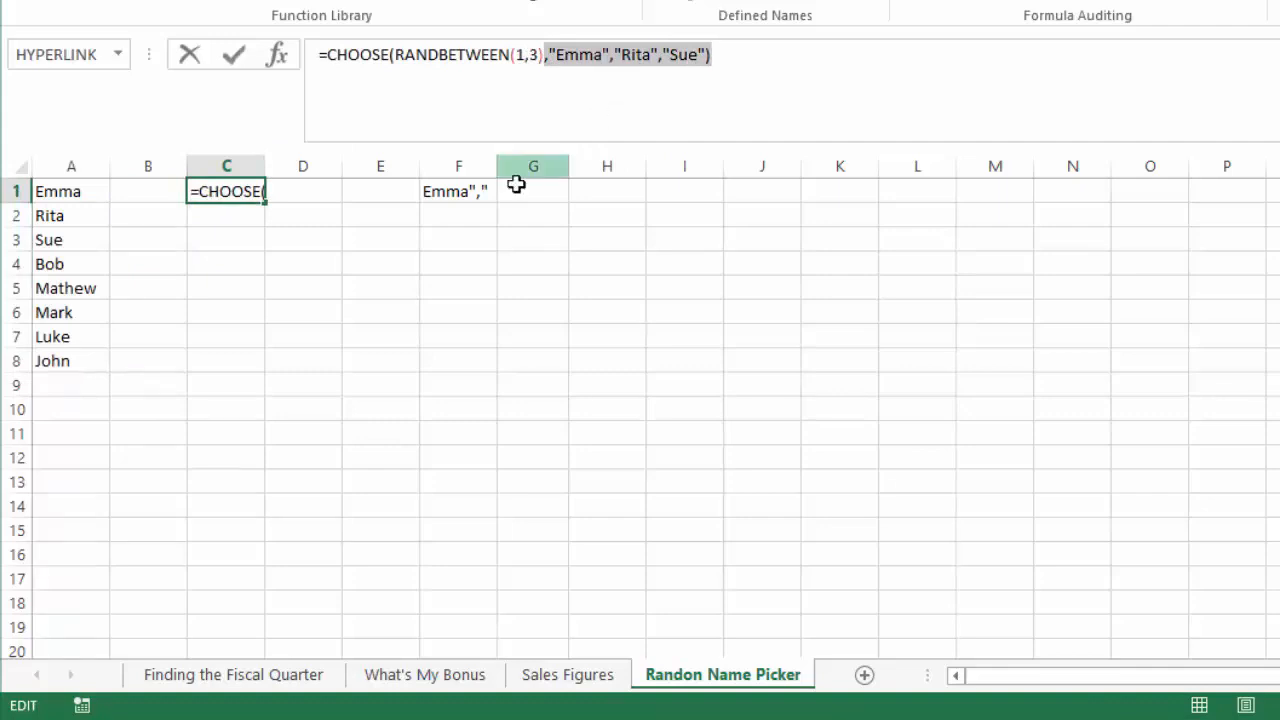
- Examine the TRANSPOSE and CHAR(34) expression inside the CONCATENATE formula in F1
{"action": "left_click", "coordinate": [477, 191]}
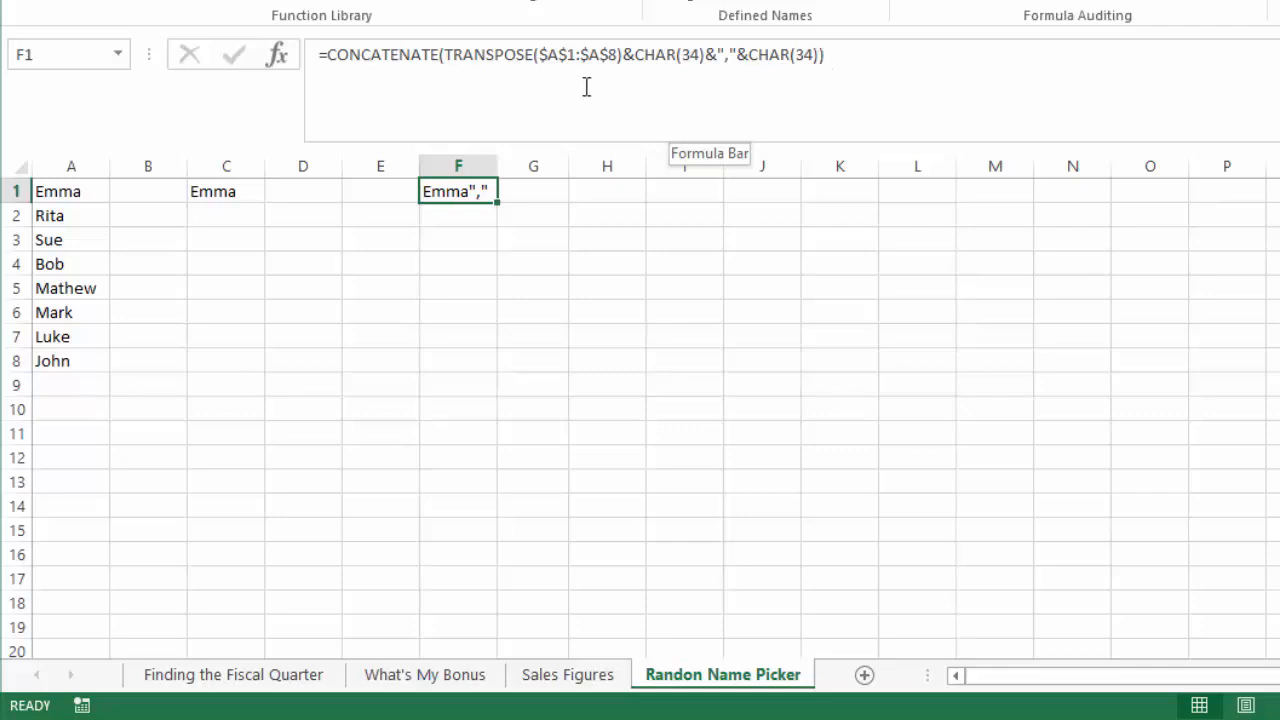
{"action": "left_click", "coordinate": [447, 54]}
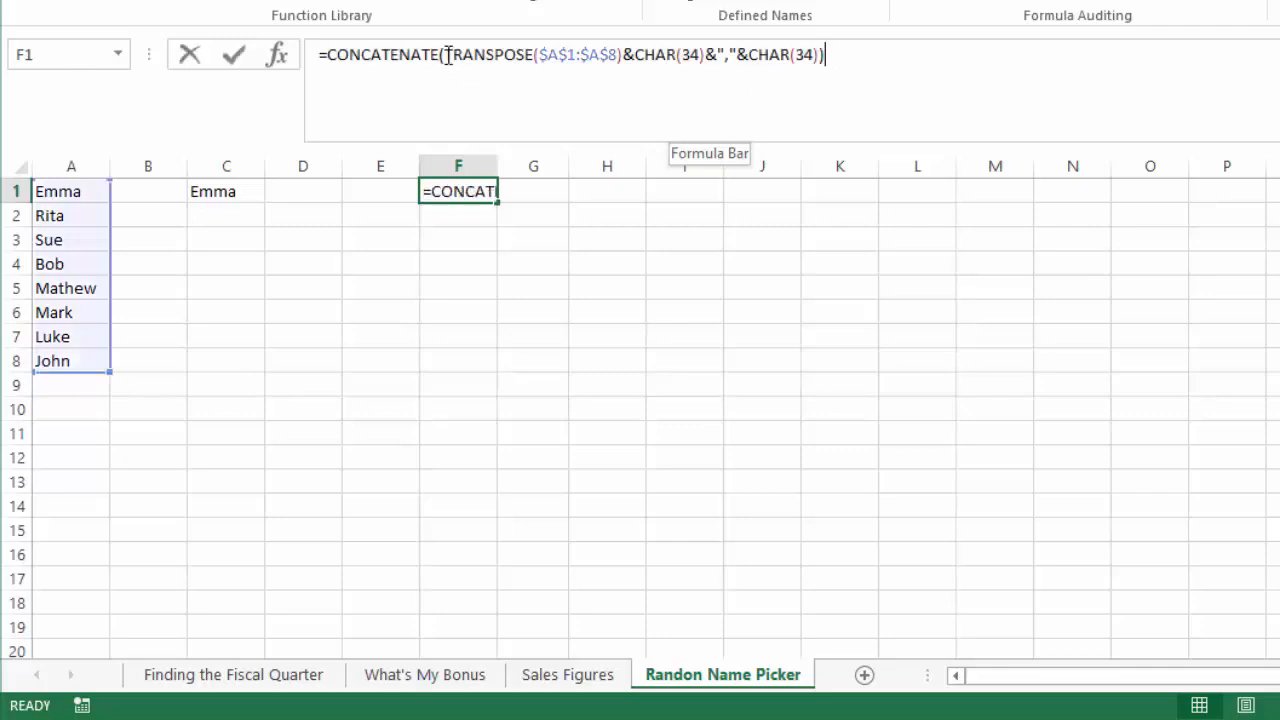
{"action": "left_click_drag", "start_coordinate": [447, 54], "coordinate": [822, 56]}
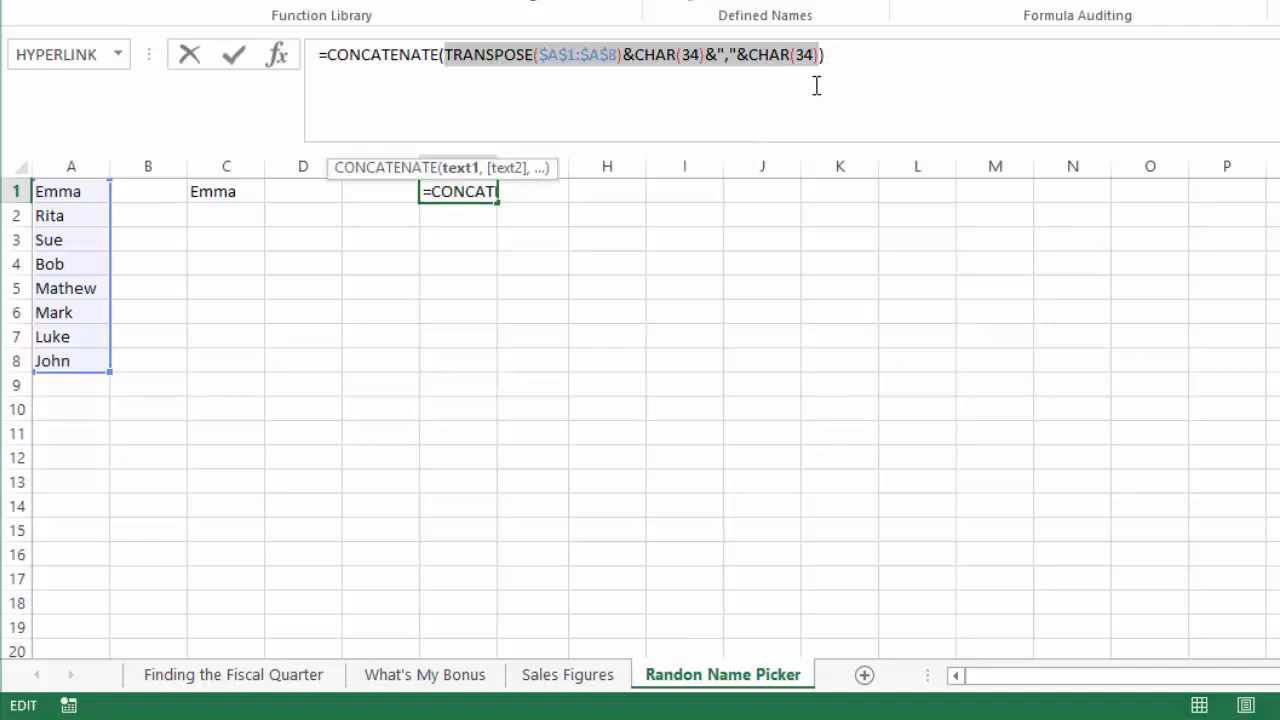
{"action": "key", "text": "Escape"}
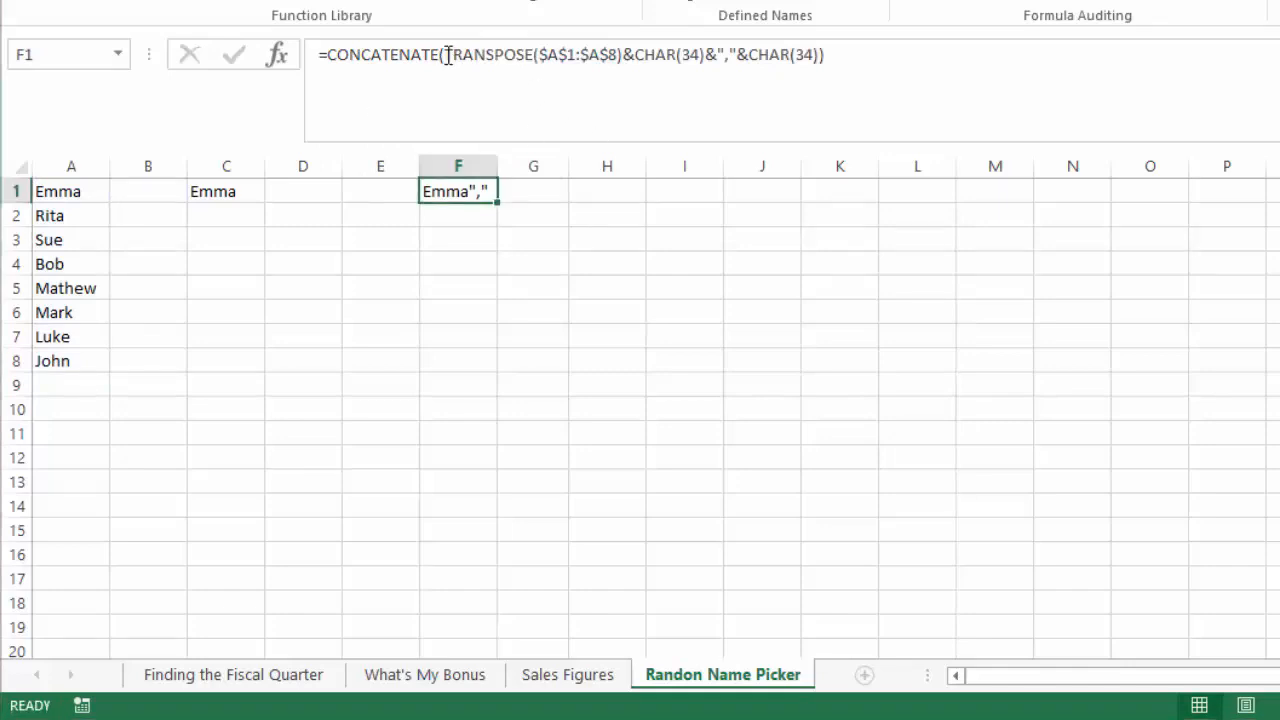
- Evaluate the whole TRANSPOSE($A$1:$A$8)&CHAR(34)&","&CHAR(34) argument in F1's formula into literal values
{"action": "left_click_drag", "start_coordinate": [446, 55], "coordinate": [820, 60]}
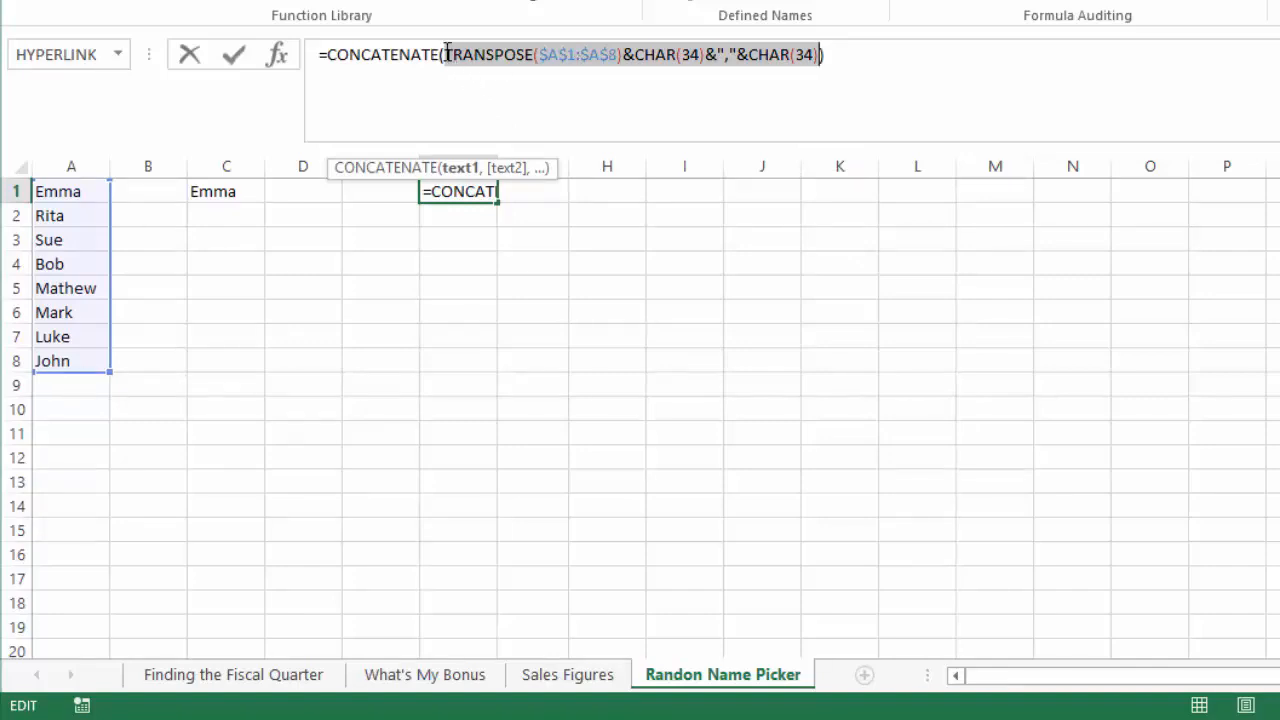
{"action": "left_click_drag", "start_coordinate": [446, 54], "coordinate": [818, 57]}
{"action": "left_click", "coordinate": [820, 55]}
{"action": "left_click_drag", "start_coordinate": [820, 55], "coordinate": [447, 50]}
{"action": "key", "text": "F9"}
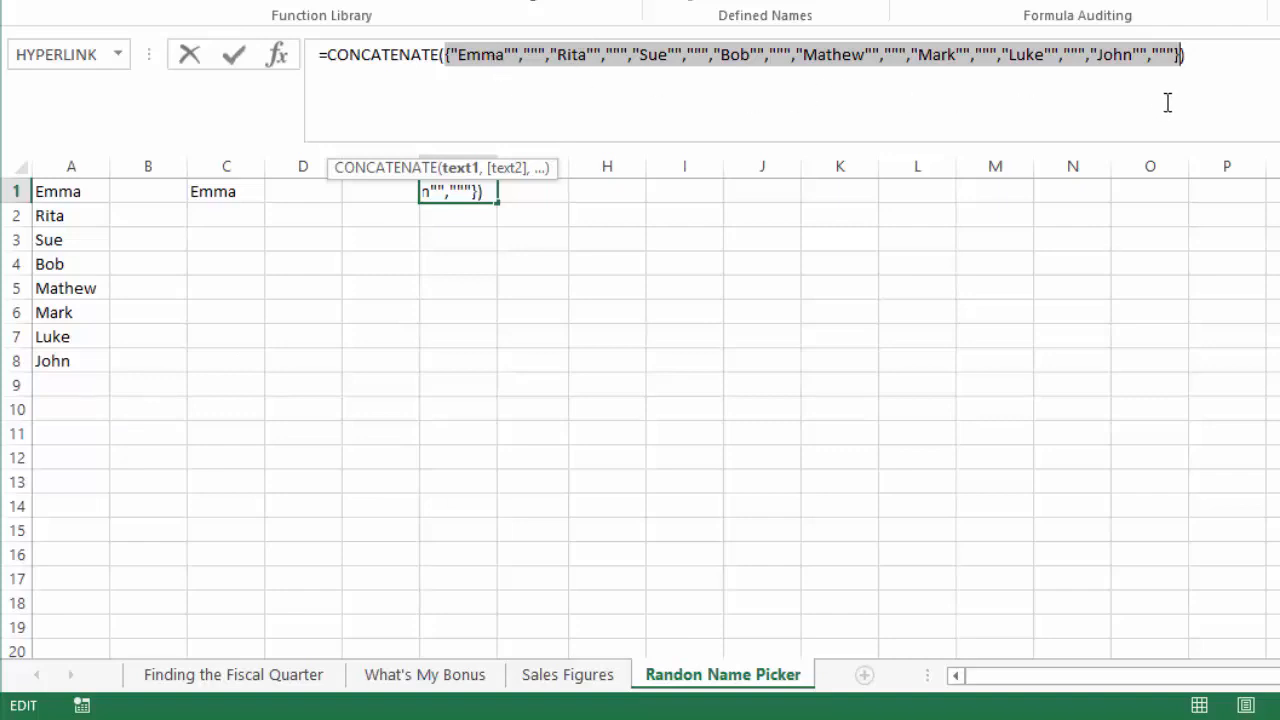
- Remove the opening and closing curly braces from the CONCATENATE arguments in F1 and commit the formula
{"action": "left_click", "coordinate": [451, 54]}
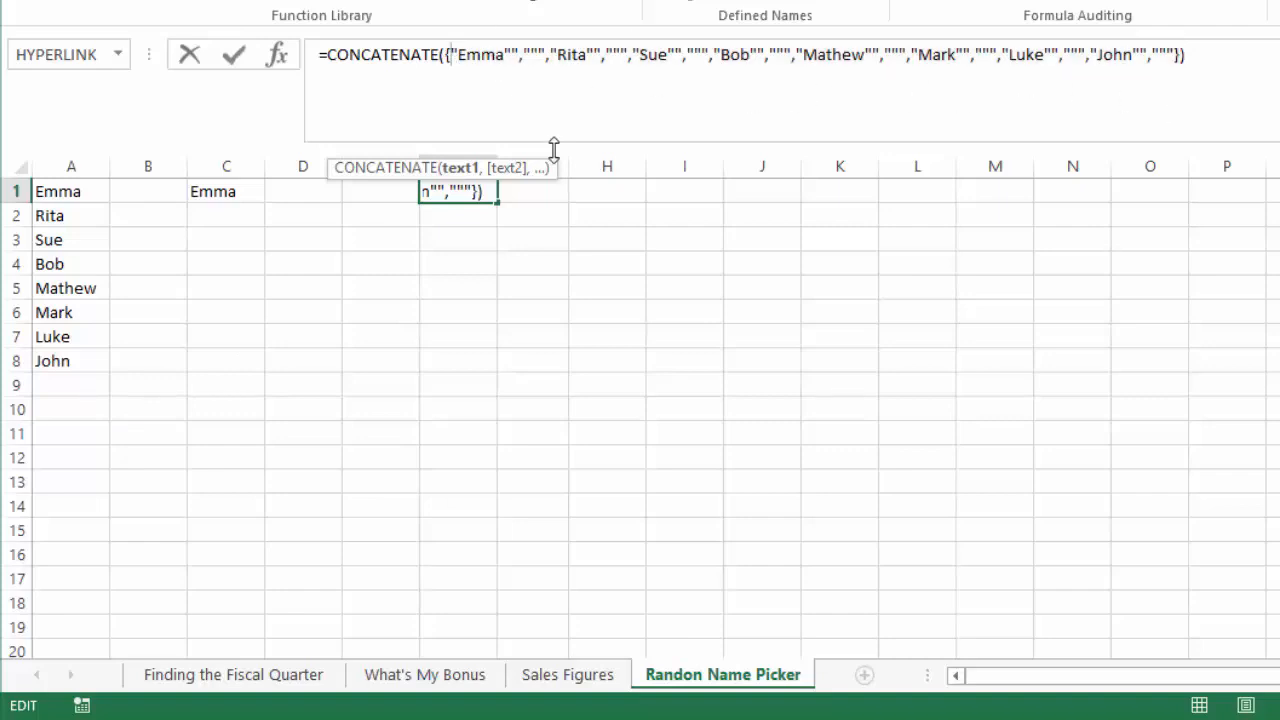
{"action": "key", "text": "BackSpace"}
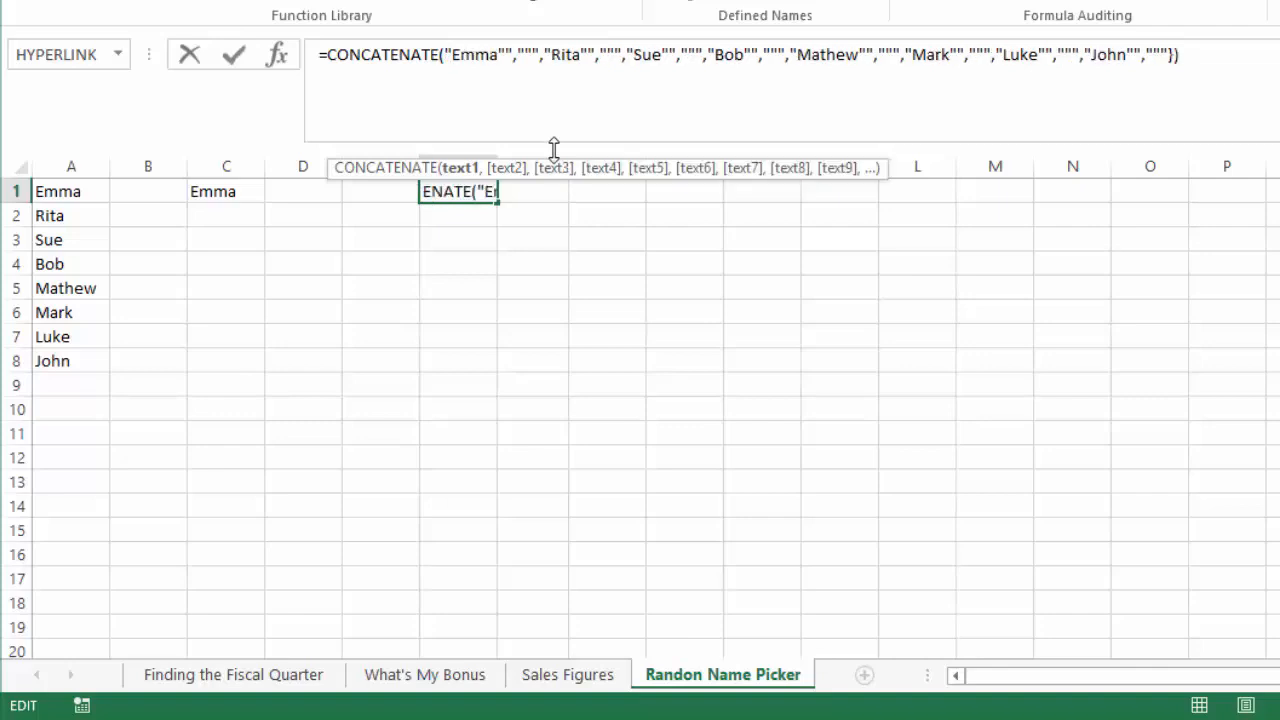
{"action": "left_click", "coordinate": [1177, 54]}
{"action": "key", "text": "BackSpace"}
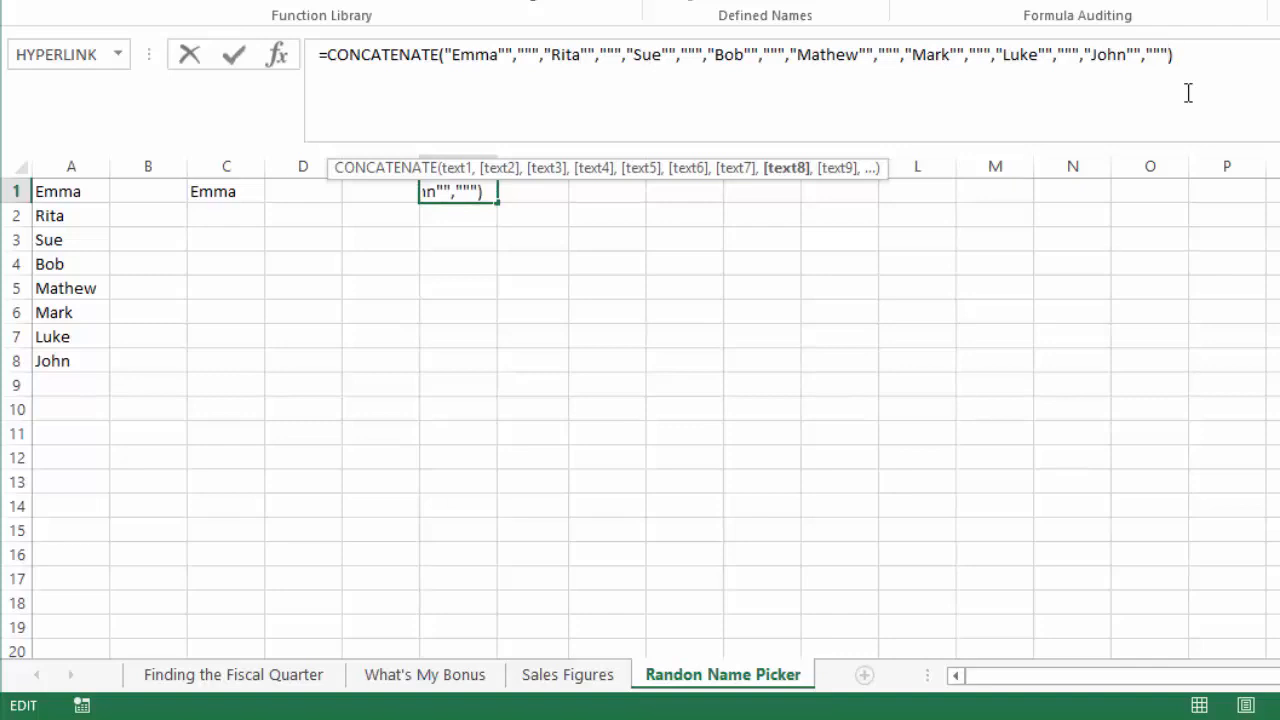
{"action": "key", "text": "Return"}
{"action": "key", "text": "Up"}
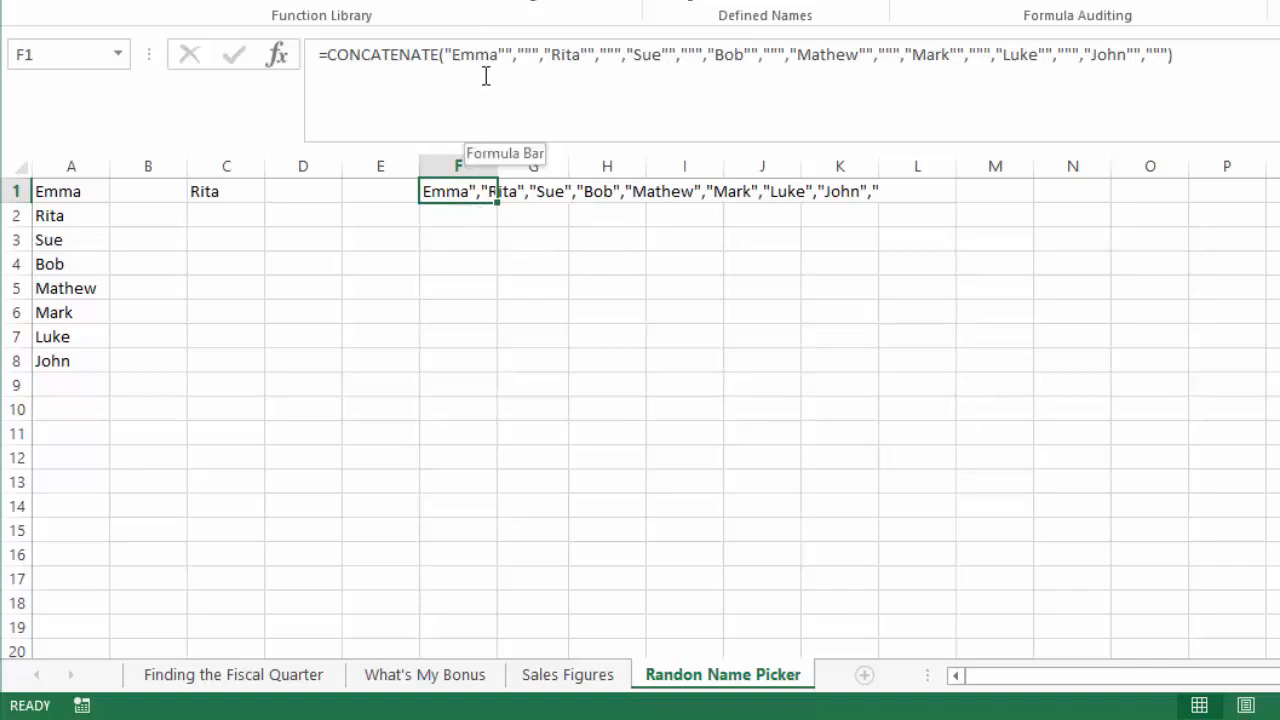
- Review the separator arguments in F1's formula, then replace the formula with its value by copying and pasting values in place
{"action": "left_click_drag", "start_coordinate": [517, 55], "coordinate": [601, 54]}
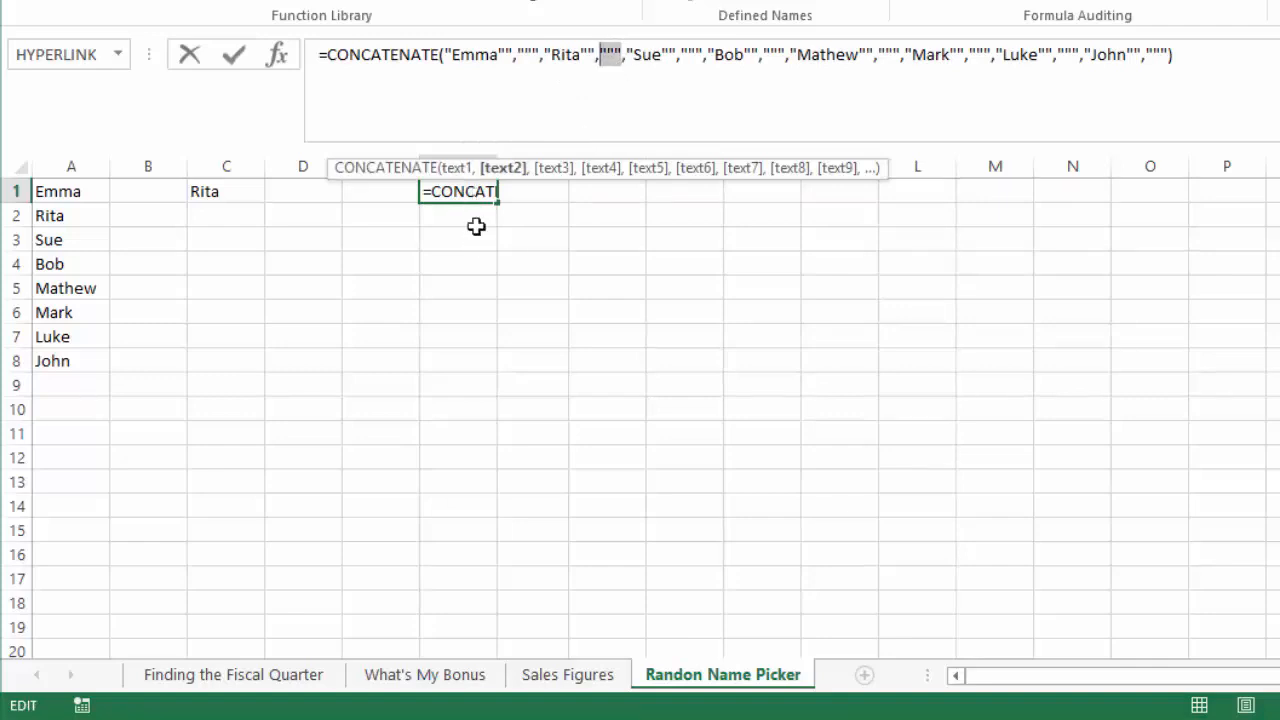
{"action": "key", "text": "Return"}
{"action": "left_click", "coordinate": [460, 197]}
{"action": "right_click", "coordinate": [461, 197]}
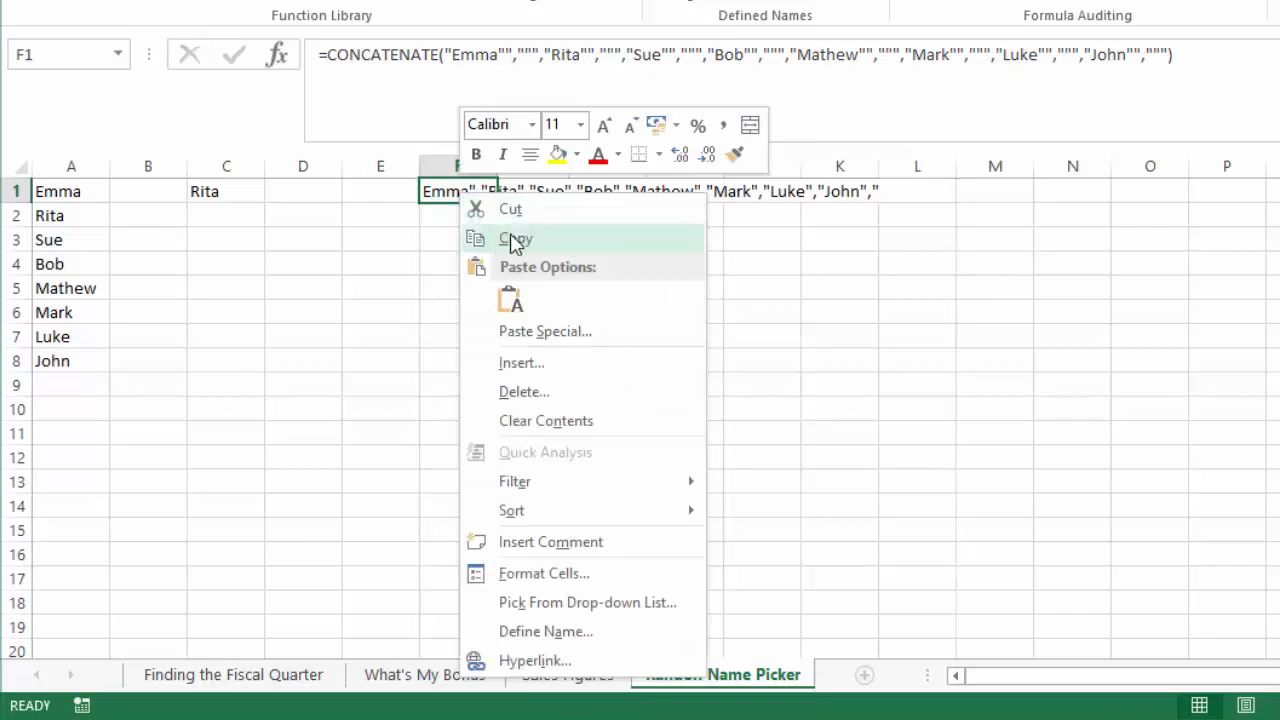
{"action": "left_click", "coordinate": [509, 240]}
{"action": "right_click", "coordinate": [470, 200]}
{"action": "left_click", "coordinate": [553, 304]}
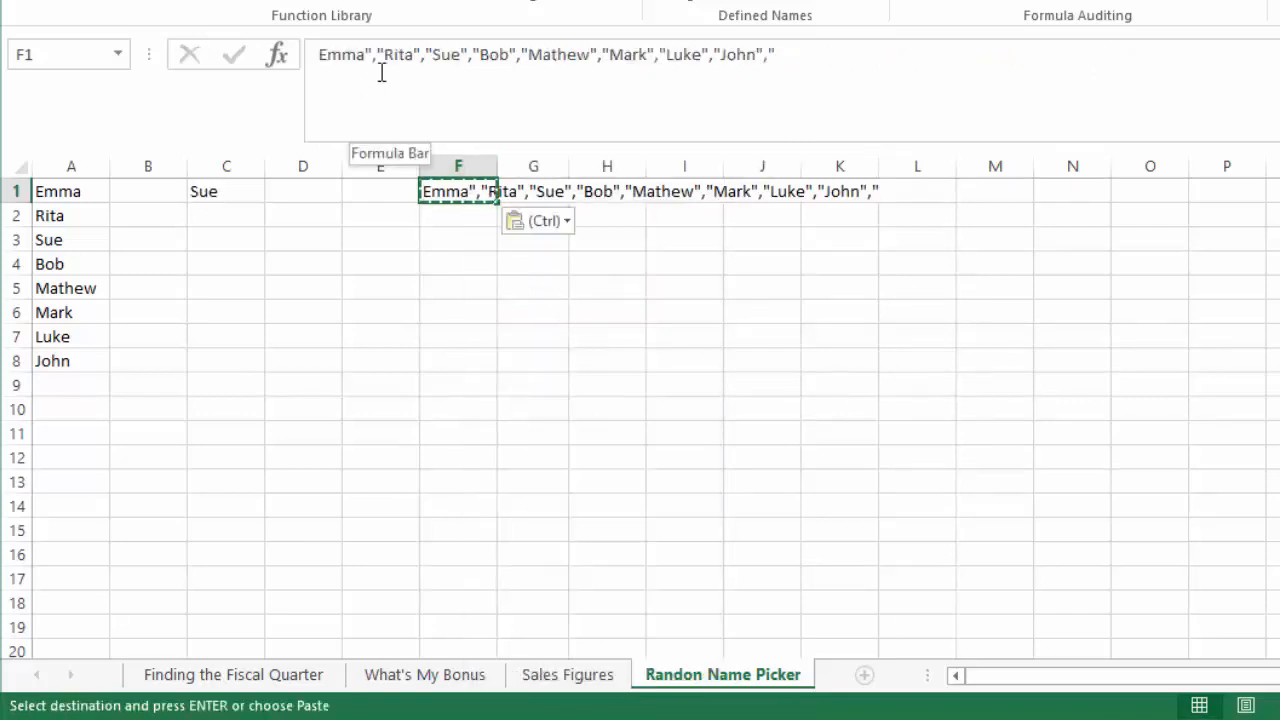
- Add an opening quotation mark before the first name in F1 and delete the trailing comma and quotation mark
{"action": "left_click", "coordinate": [316, 56]}
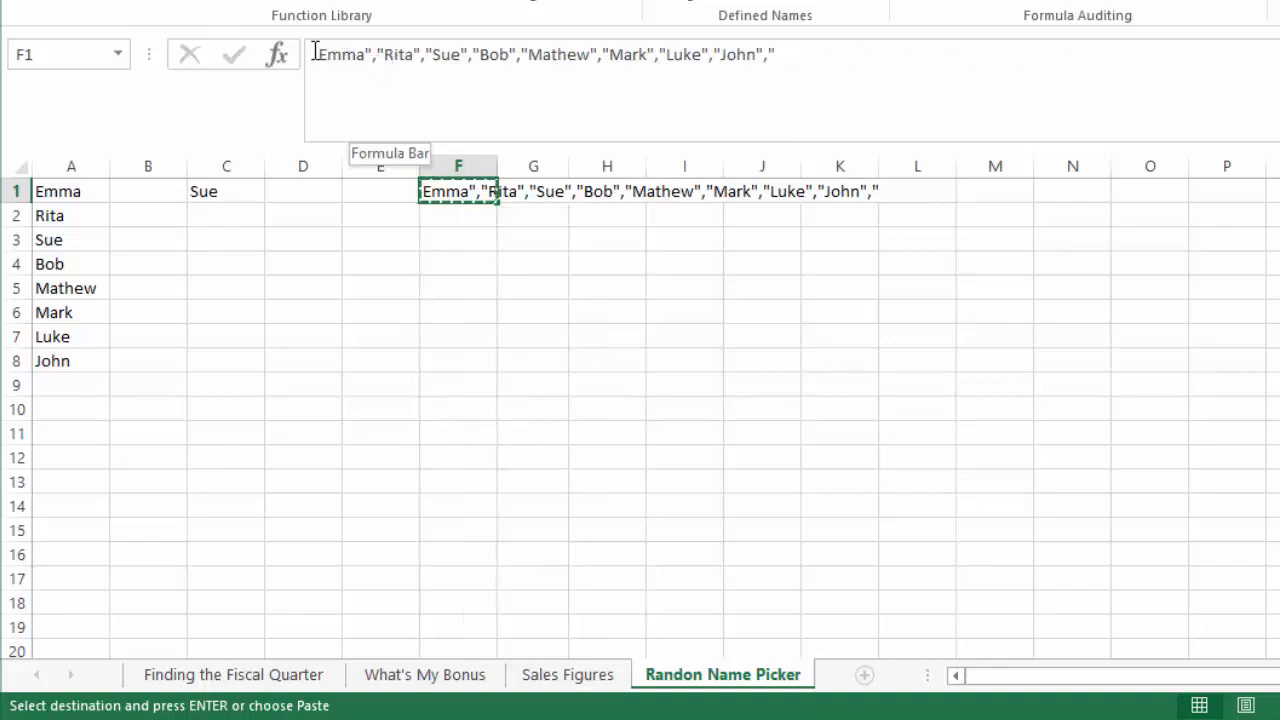
{"action": "type", "text": "\""}
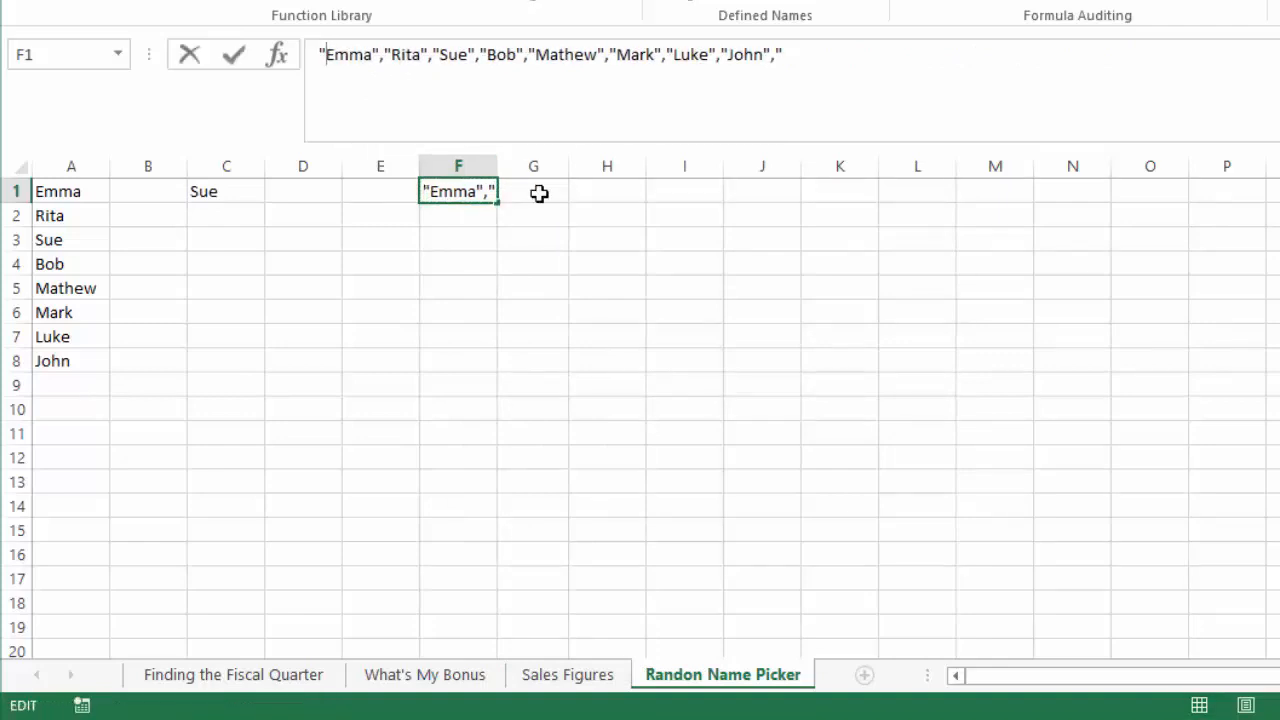
{"action": "left_click", "coordinate": [800, 55]}
{"action": "key", "text": "BackSpace"}
{"action": "key", "text": "BackSpace"}
{"action": "key", "text": "Return"}
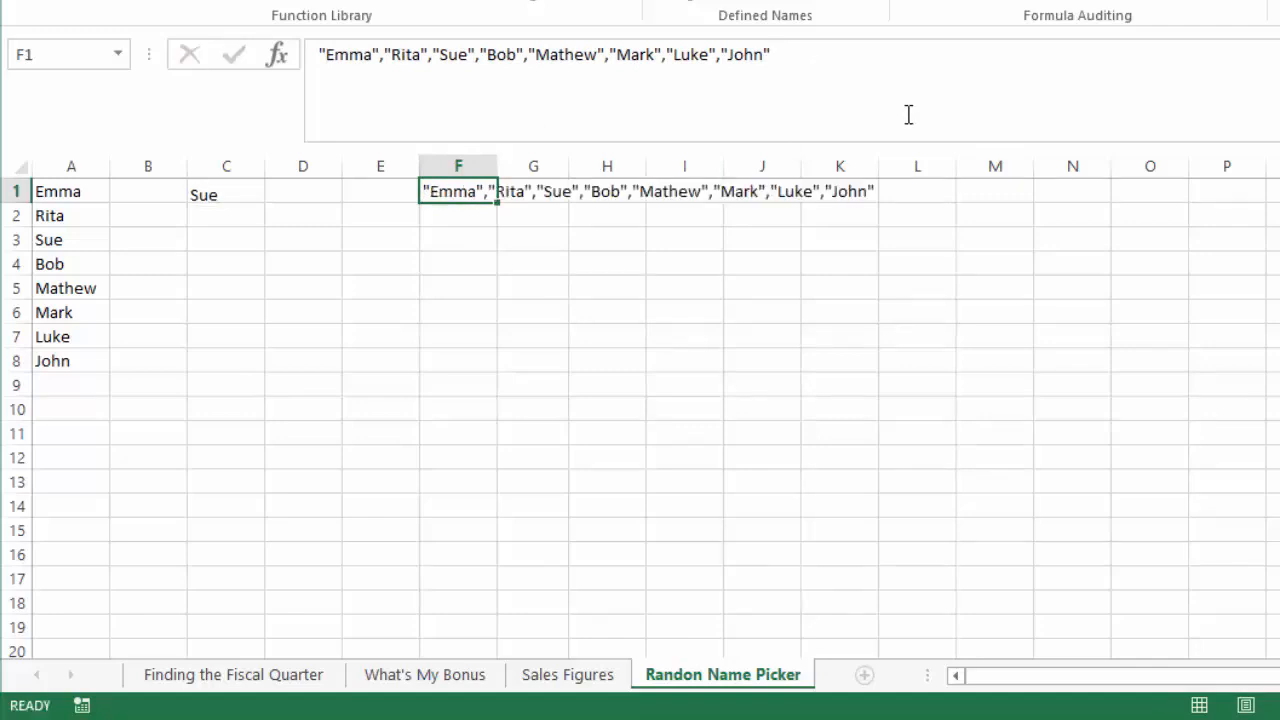
{"action": "key", "text": "Up"}
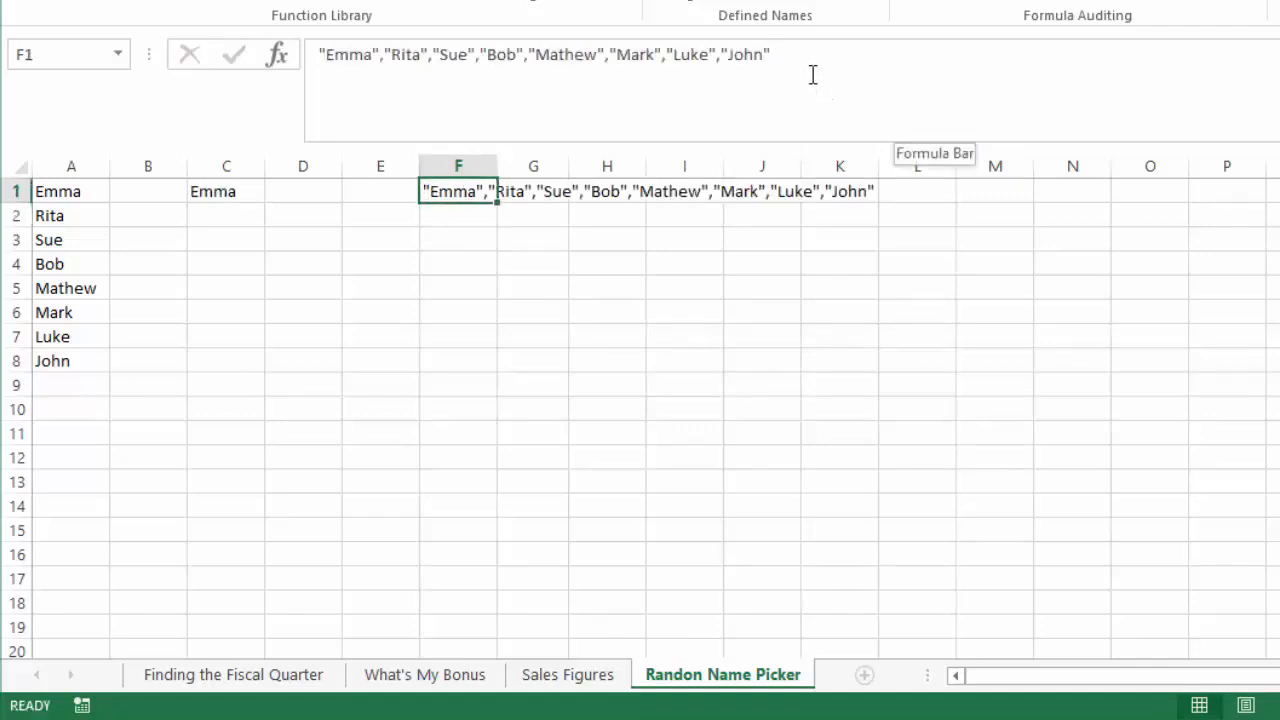
- Copy the quoted name list text from F1 and paste it over the three name arguments in C1's CHOOSE formula
{"action": "left_click_drag", "start_coordinate": [812, 57], "coordinate": [45, 15]}
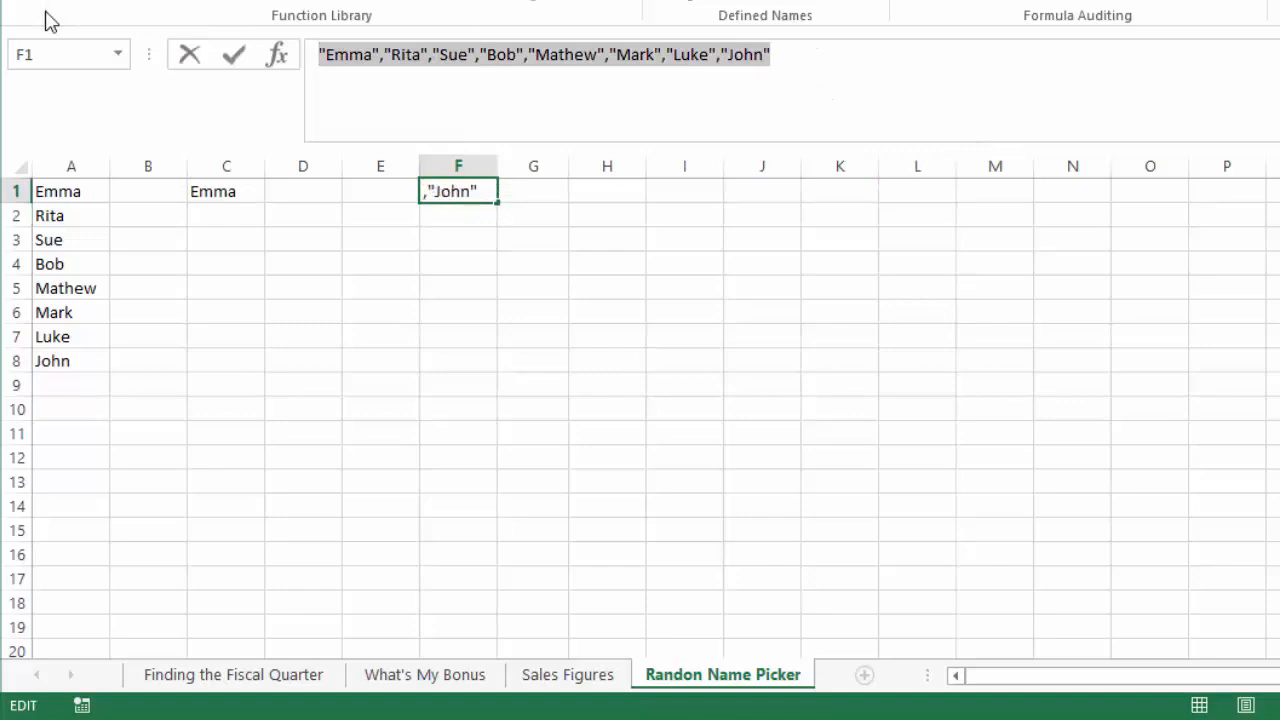
{"action": "key", "text": "ctrl+c"}
{"action": "key", "text": "Escape"}
{"action": "left_click", "coordinate": [222, 191]}
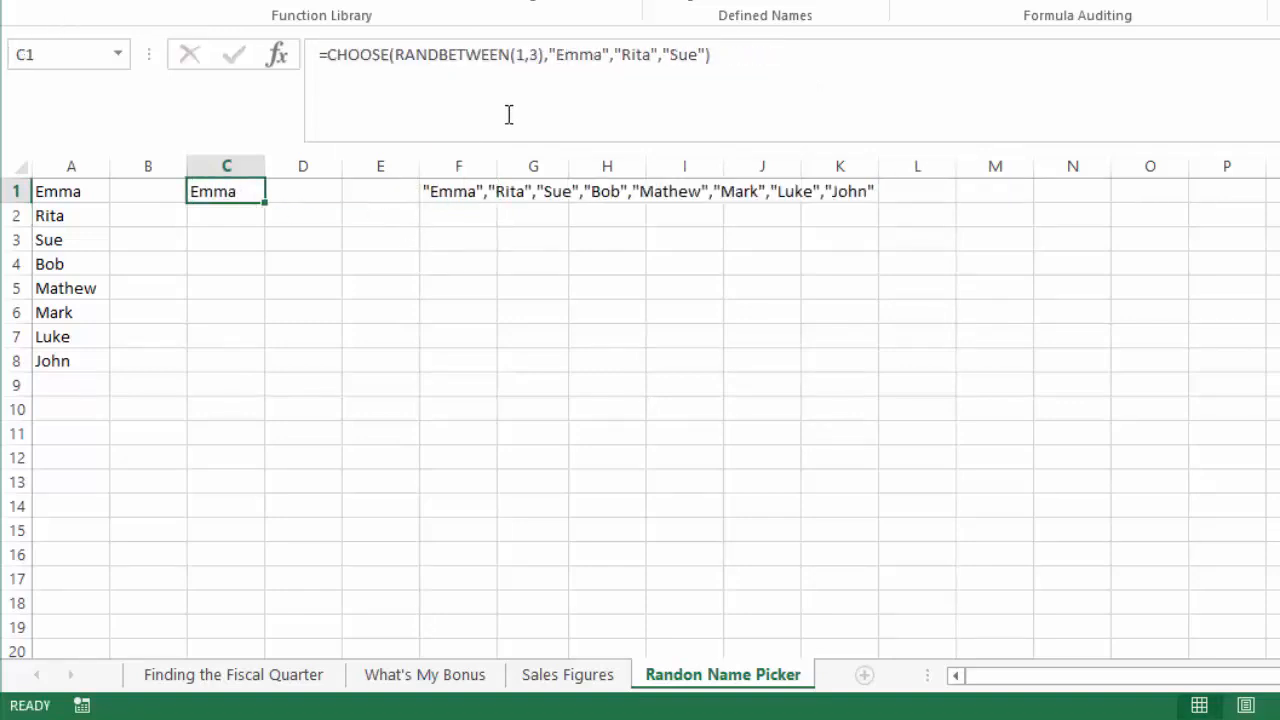
{"action": "left_click_drag", "start_coordinate": [549, 54], "coordinate": [705, 64]}
{"action": "key", "text": "ctrl+v"}
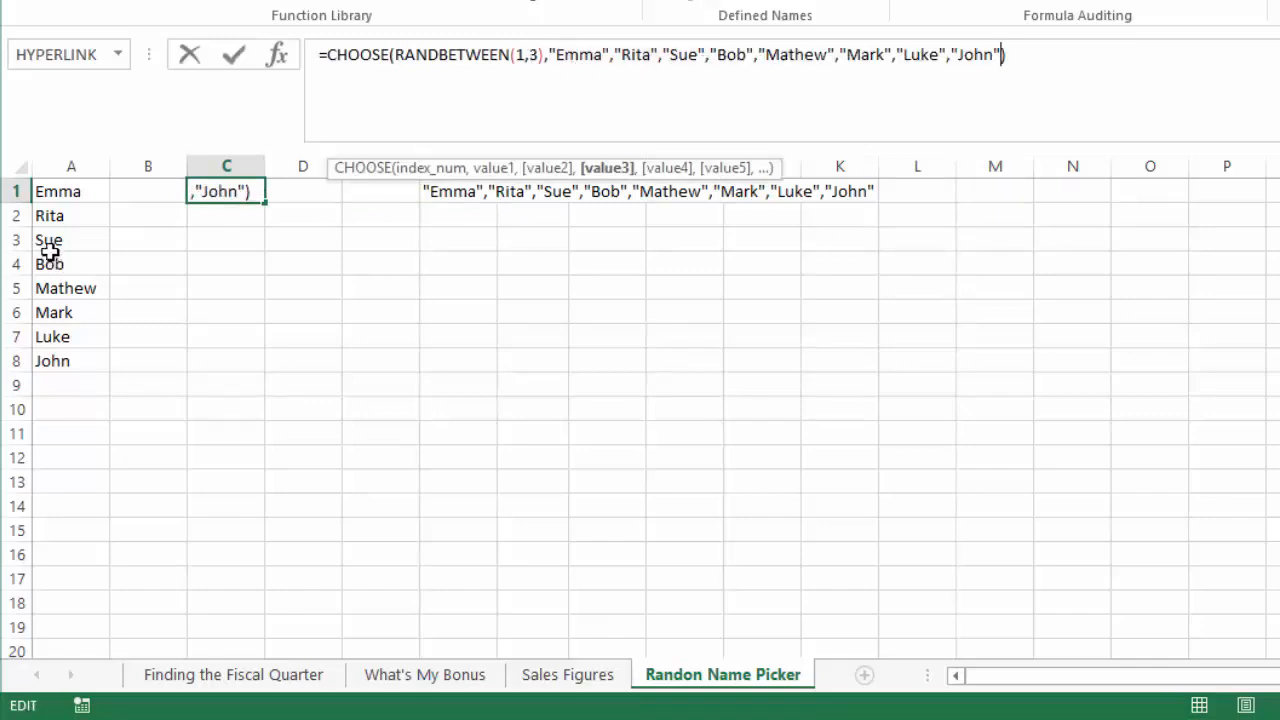
- Set the upper limit of RANDBETWEEN in C1's formula to 8 and commit the formula
{"action": "left_click", "coordinate": [529, 55]}
{"action": "key", "text": "Delete"}
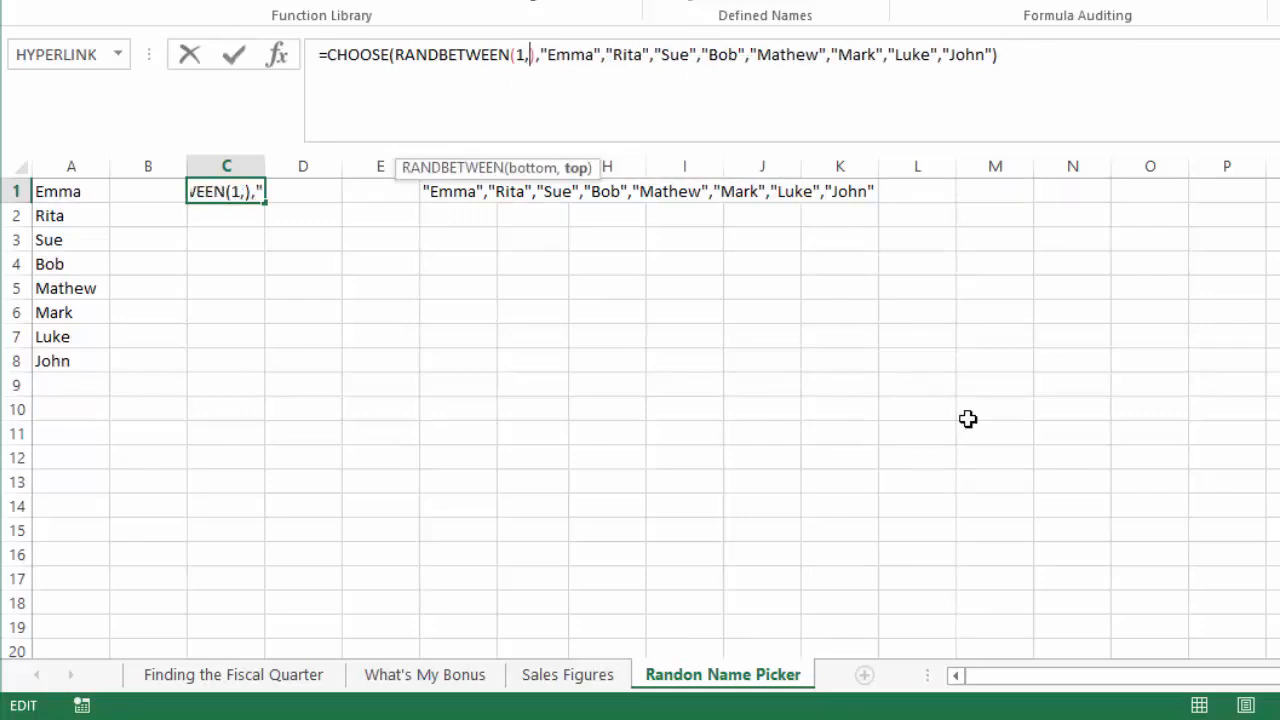
{"action": "type", "text": "8"}
{"action": "key", "text": "Return"}
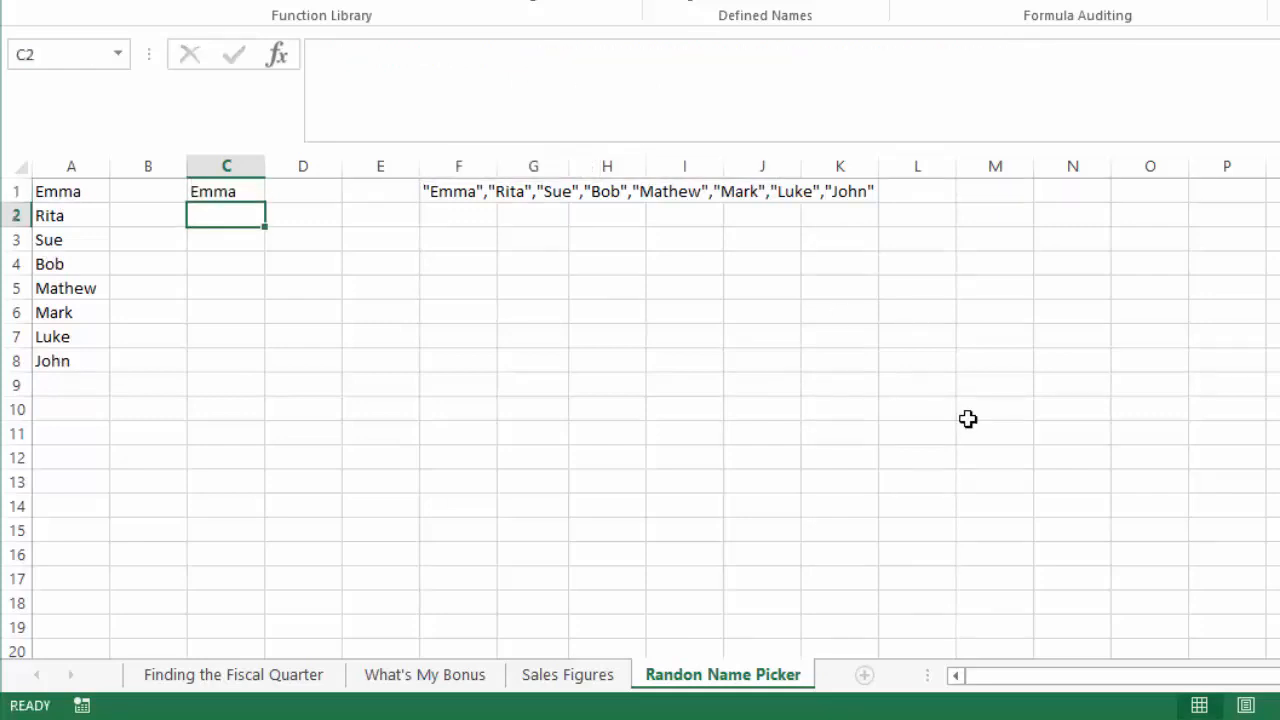
- Recalculate the sheet repeatedly to check that C1 draws random names from the full list of eight
{"action": "key", "text": "F9"}
{"action": "key", "text": "F9"}
{"action": "key", "text": "F9"}
{"action": "key", "text": "F9"}
{"action": "key", "text": "F9"}
{"action": "key", "text": "F9"}
{"action": "key", "text": "F9"}
{"action": "key", "text": "F9"}
{"action": "key", "text": "F9"}
{"action": "key", "text": "F9"}
{"action": "key", "text": "F9"}
{"action": "key", "text": "F9"}
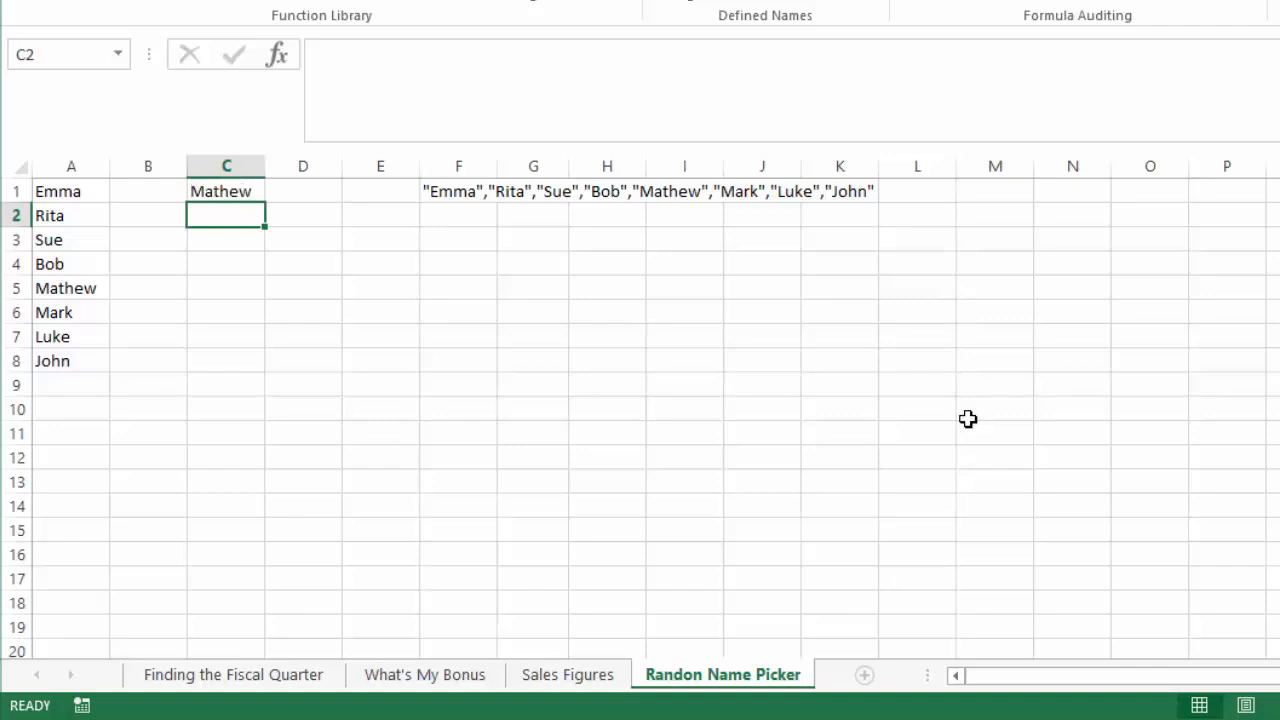